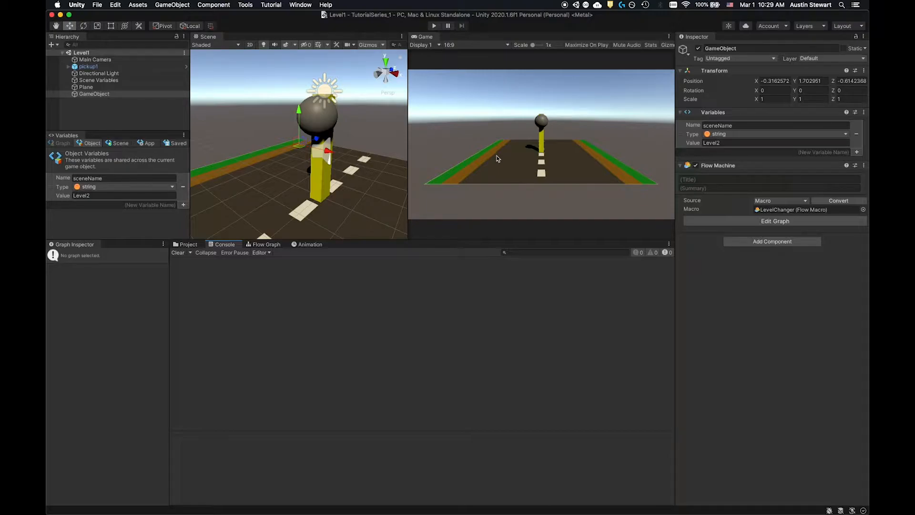
# - Add a TextMeshPro UI button to the scene and inspect its child text object
pyautogui.click(175, 5)
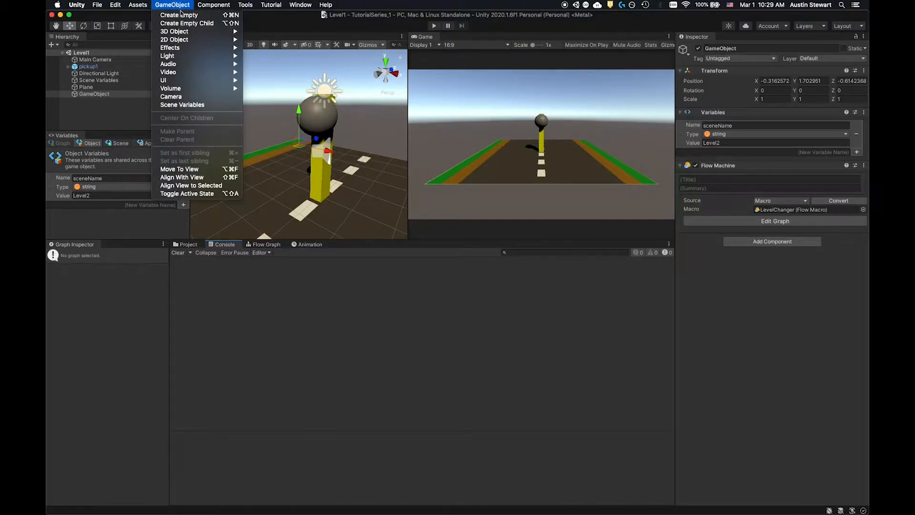
pyautogui.moveTo(189, 80)
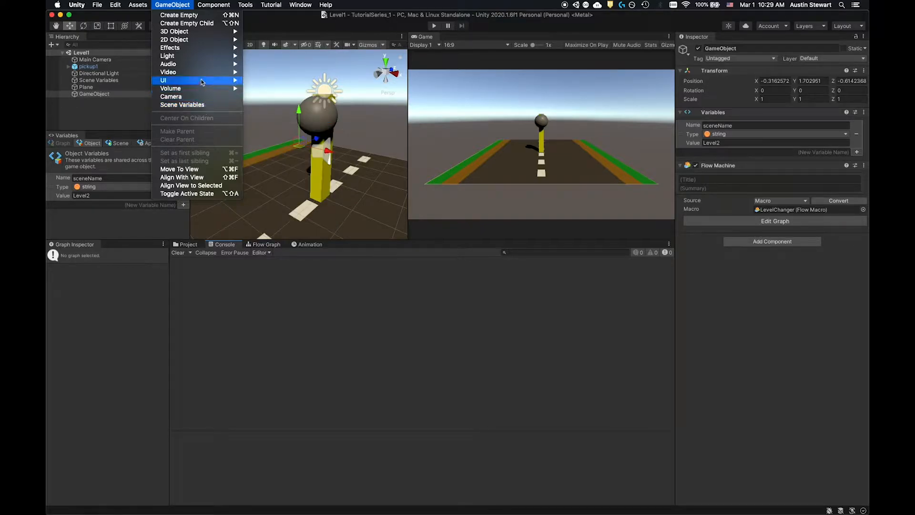
pyautogui.click(288, 127)
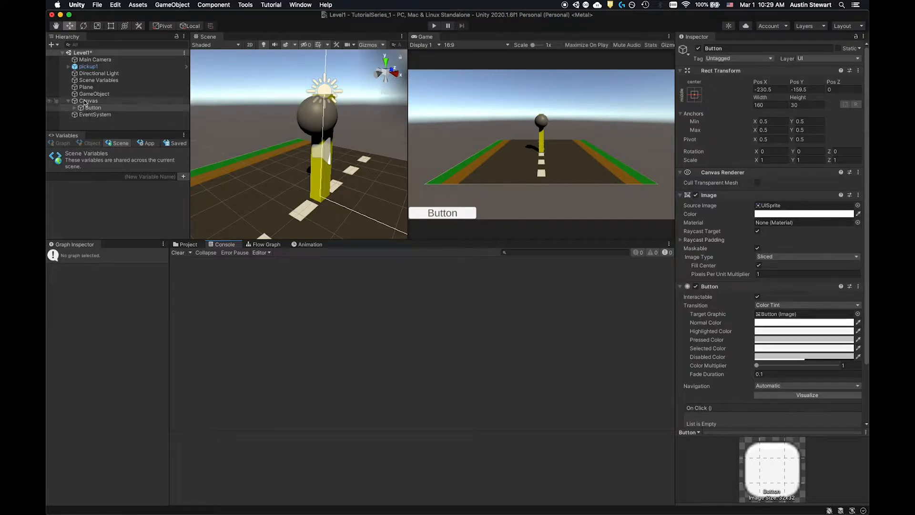
pyautogui.click(75, 108)
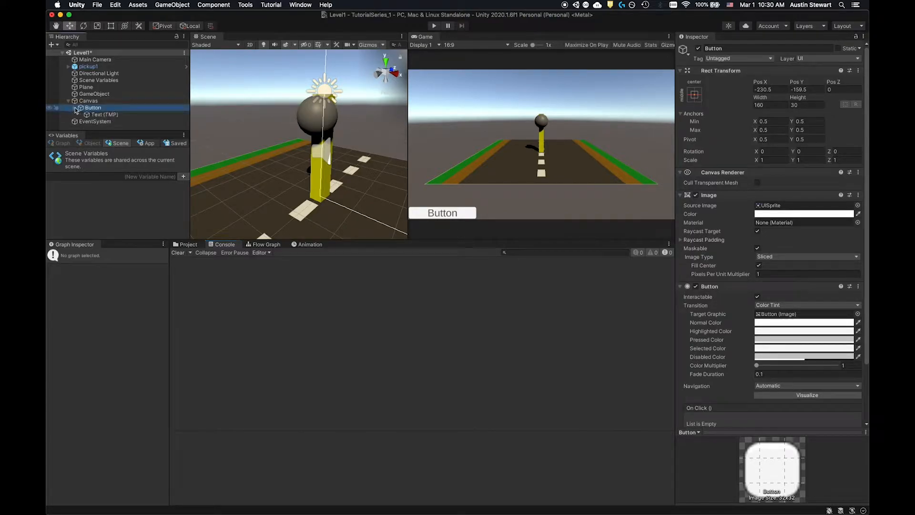
pyautogui.click(98, 115)
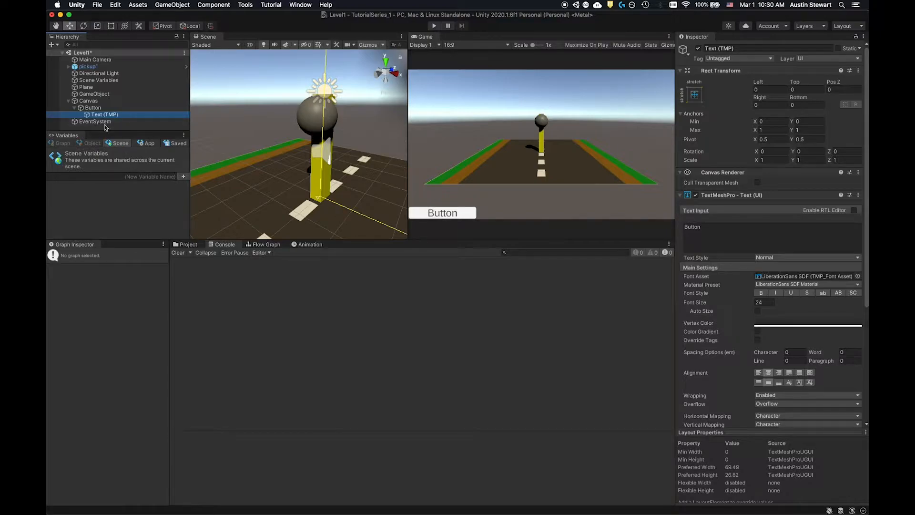
# - Add a standard UI Button to the Canvas and inspect its child Text object
pyautogui.click(88, 101)
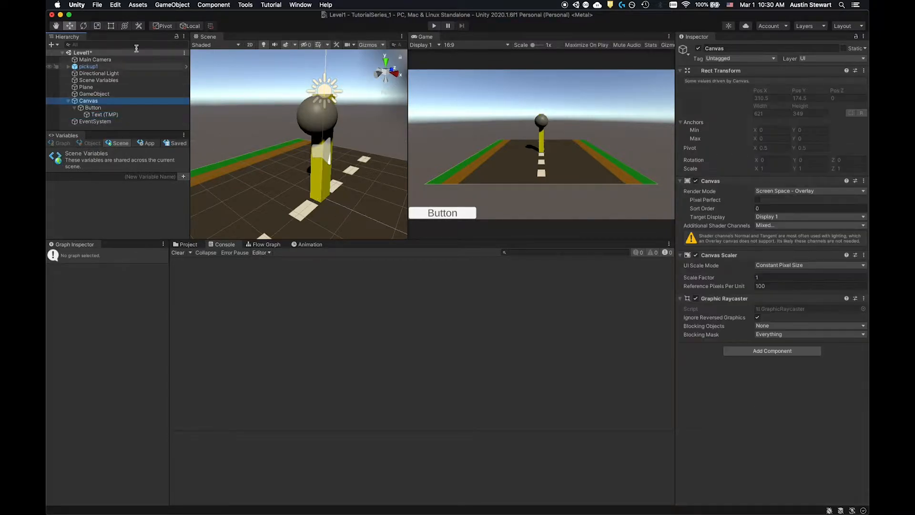
pyautogui.click(216, 6)
pyautogui.moveTo(172, 4)
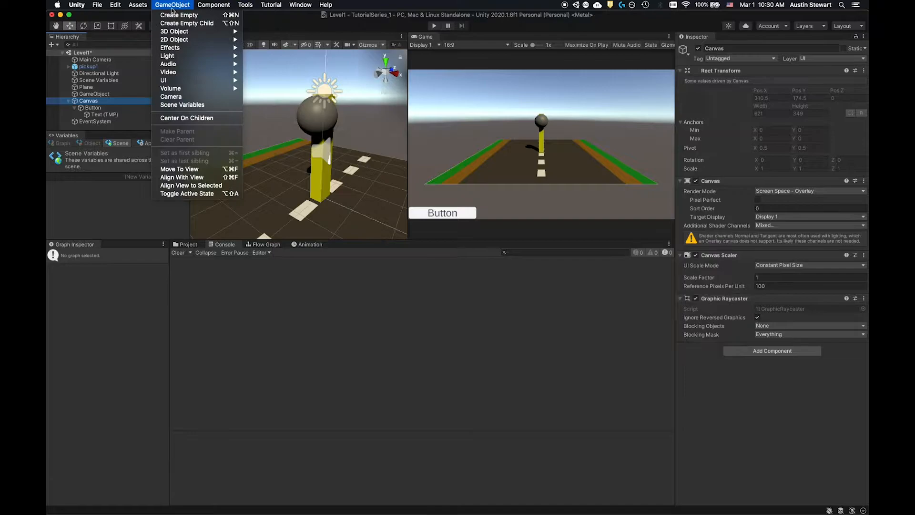
pyautogui.moveTo(191, 80)
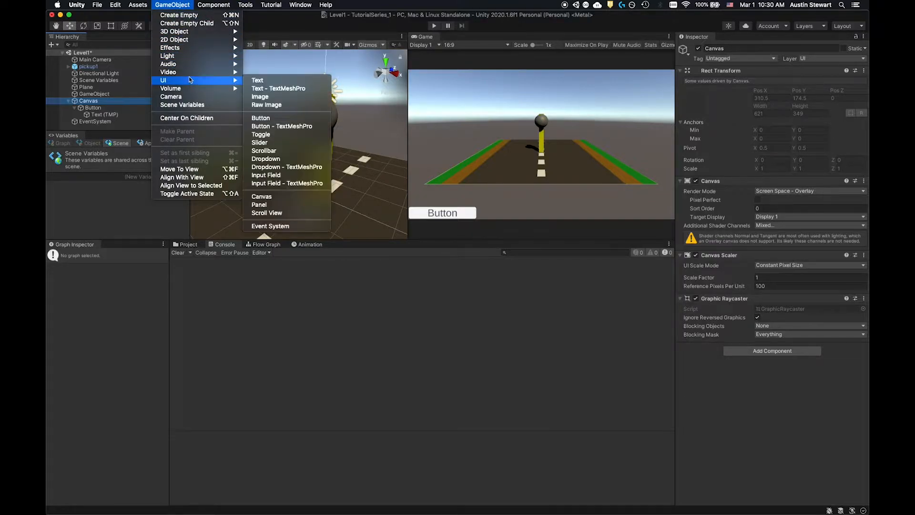
pyautogui.click(265, 118)
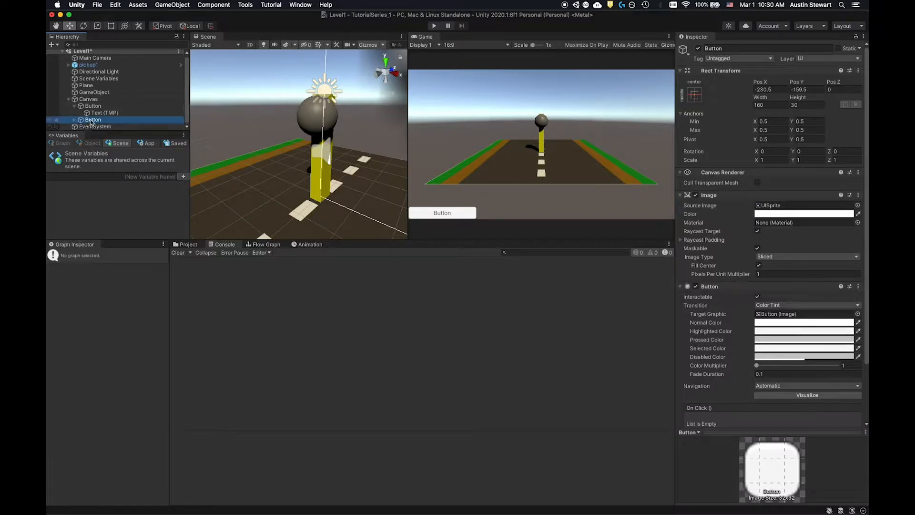
pyautogui.click(74, 120)
pyautogui.click(100, 127)
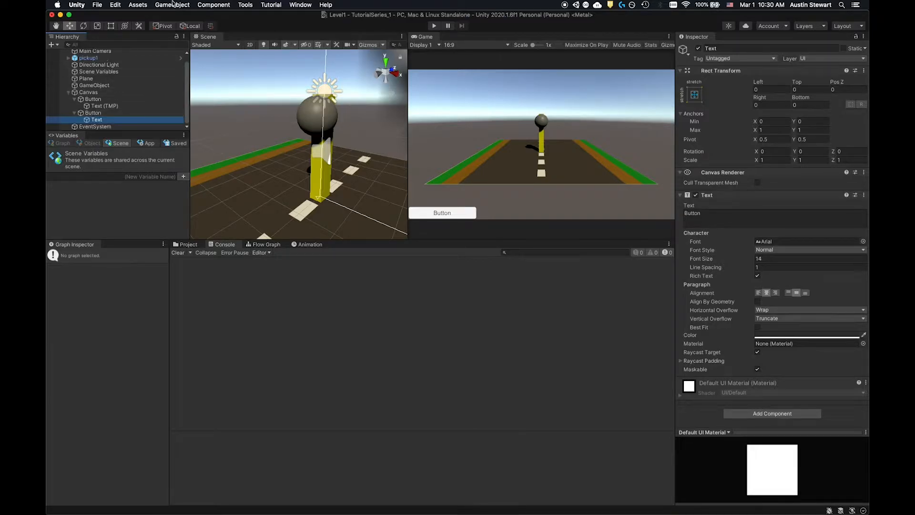
# - Add a UI Slider to the Canvas
pyautogui.click(173, 4)
pyautogui.moveTo(190, 75)
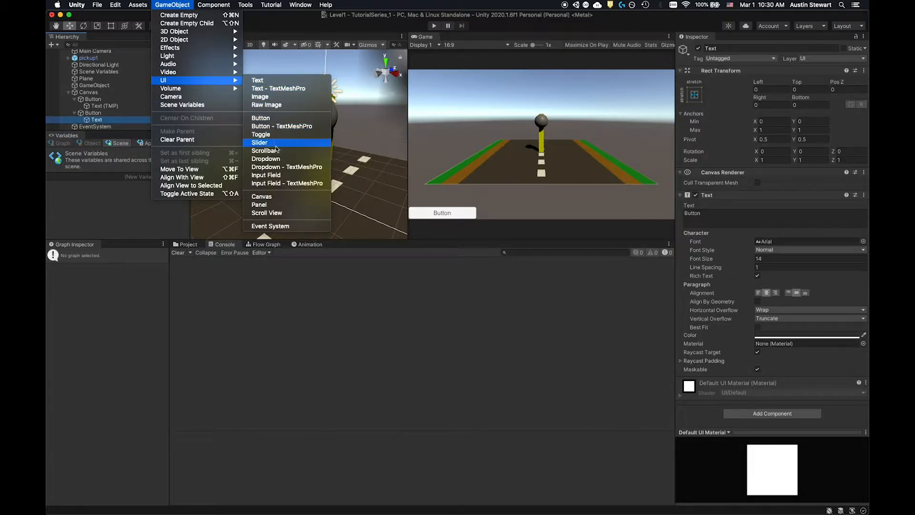
pyautogui.click(277, 145)
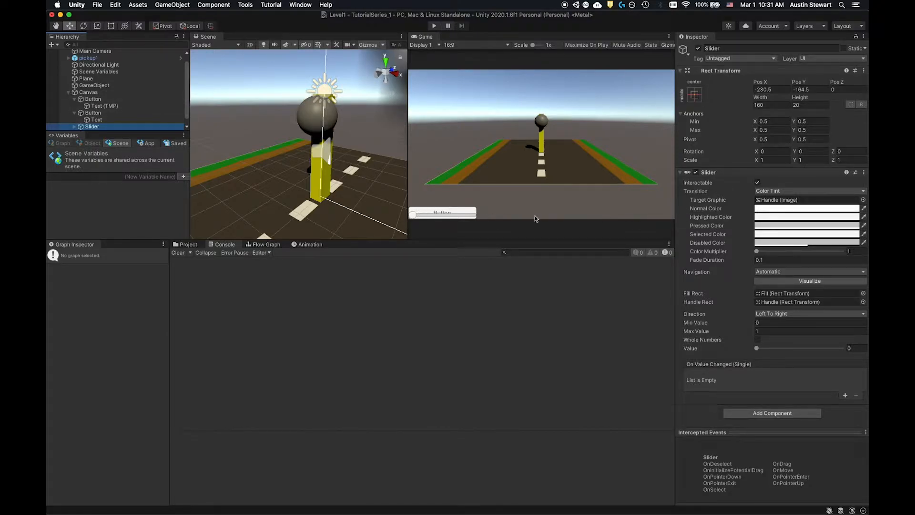
# - Anchor and position the second, standard button at the bottom right of the canvas
pyautogui.click(93, 99)
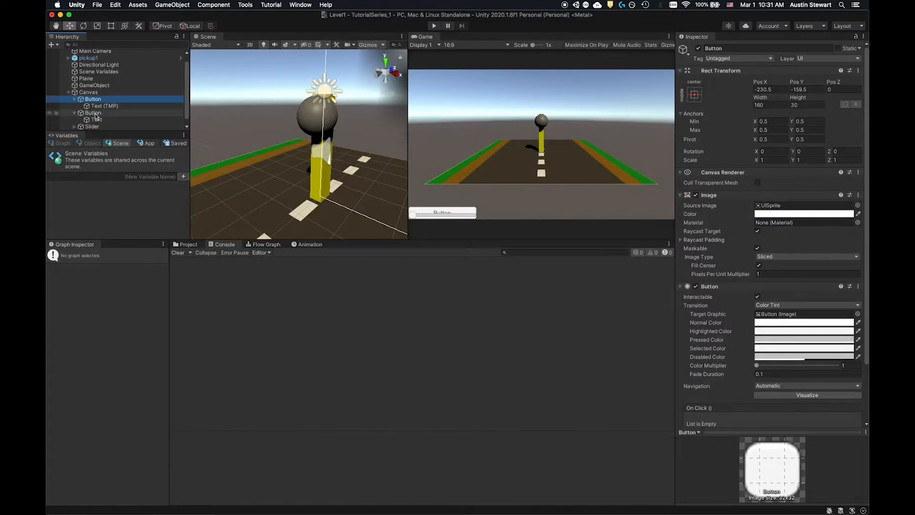
pyautogui.click(93, 113)
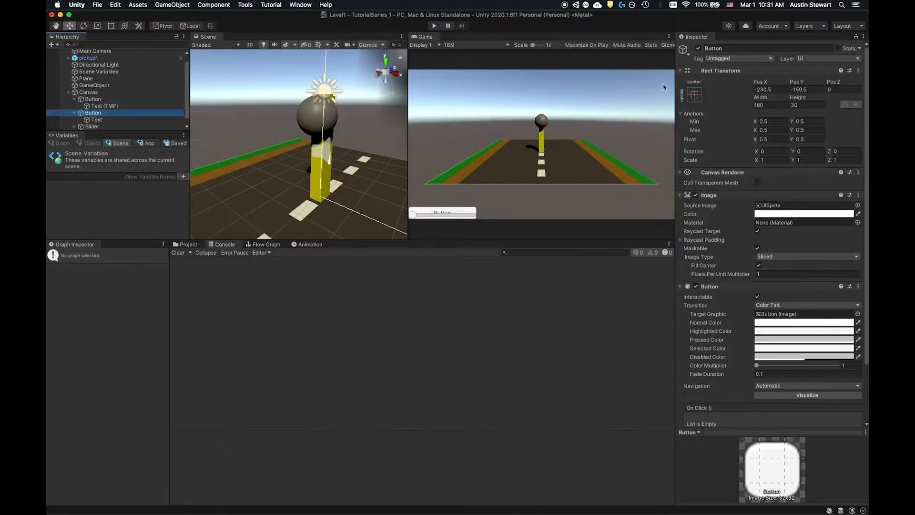
pyautogui.click(695, 96)
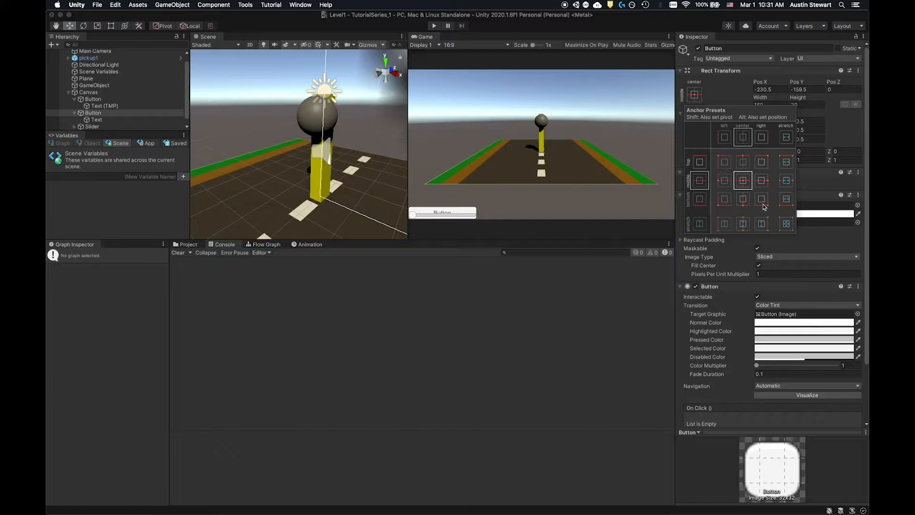
pyautogui.press('alt')
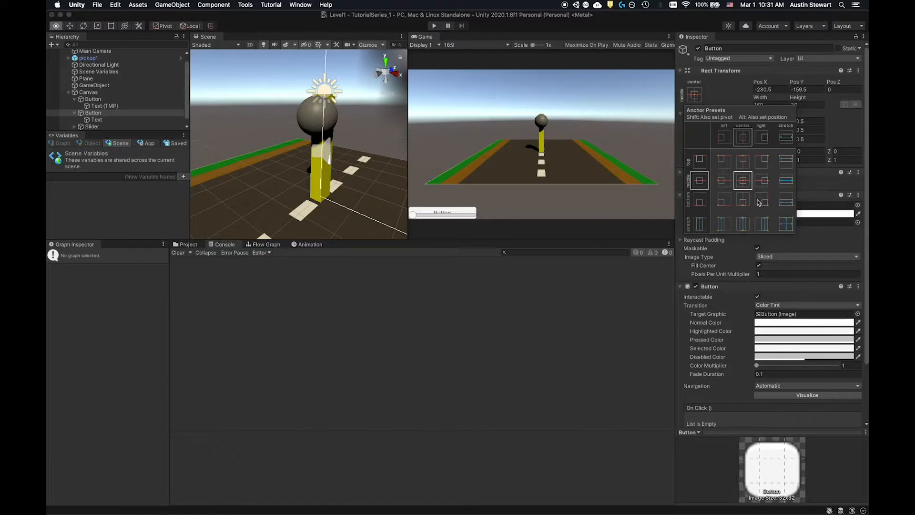
pyautogui.keyDown('alt'); pyautogui.click(763, 200); pyautogui.keyUp('alt')
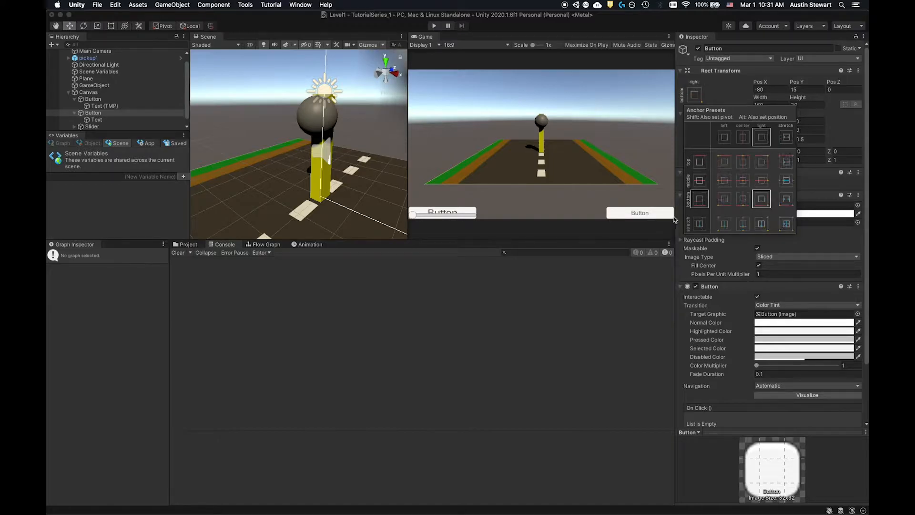
# - Anchor and position the slider at the bottom center of the canvas
pyautogui.click(95, 126)
pyautogui.press('alt')
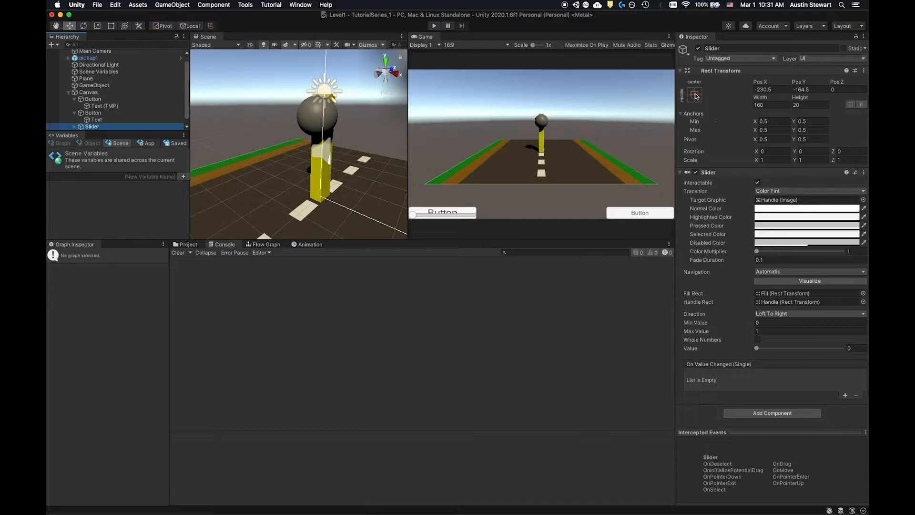
pyautogui.click(695, 95)
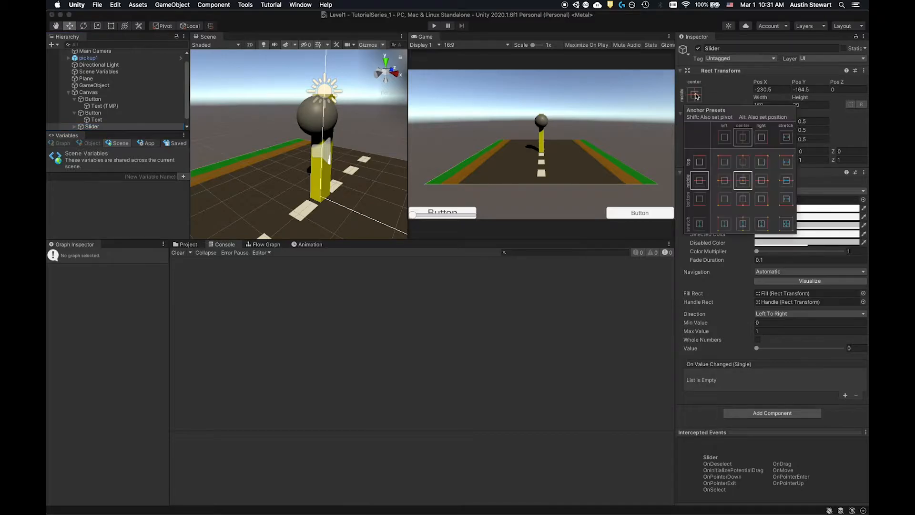
pyautogui.keyDown('alt'); pyautogui.click(743, 203); pyautogui.keyUp('alt')
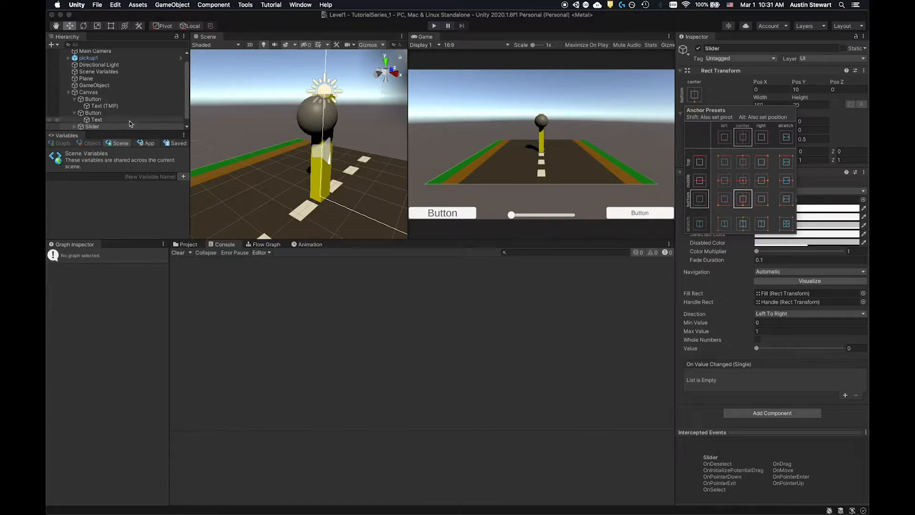
# - Change the TextMeshPro button's label to "Button 1"
pyautogui.click(93, 99)
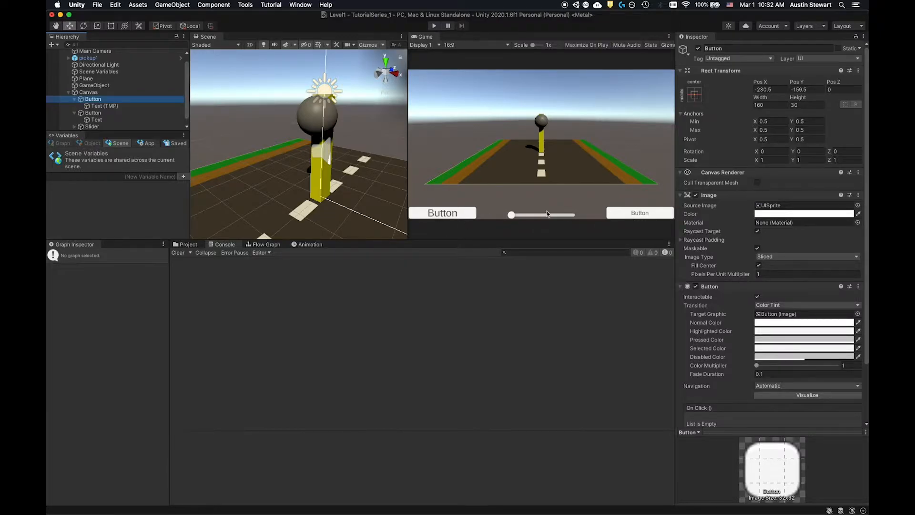
pyautogui.click(100, 106)
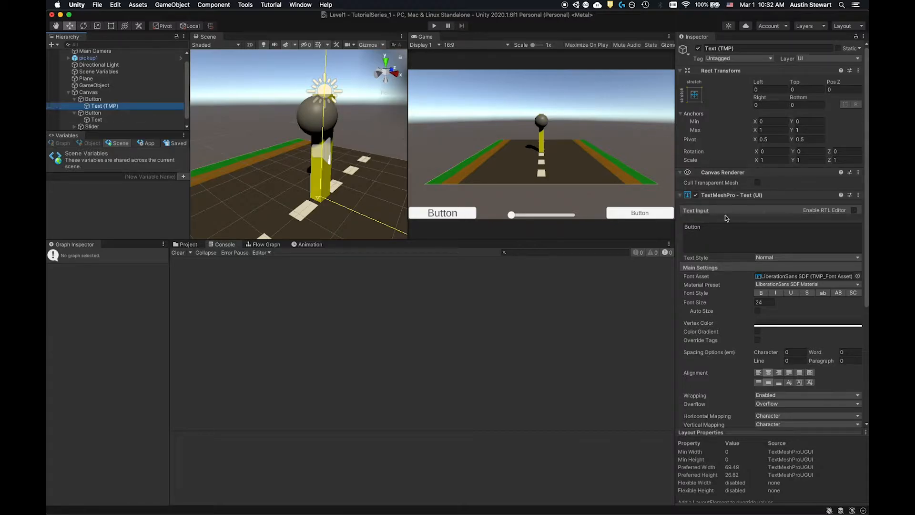
pyautogui.click(709, 229)
pyautogui.write('1')
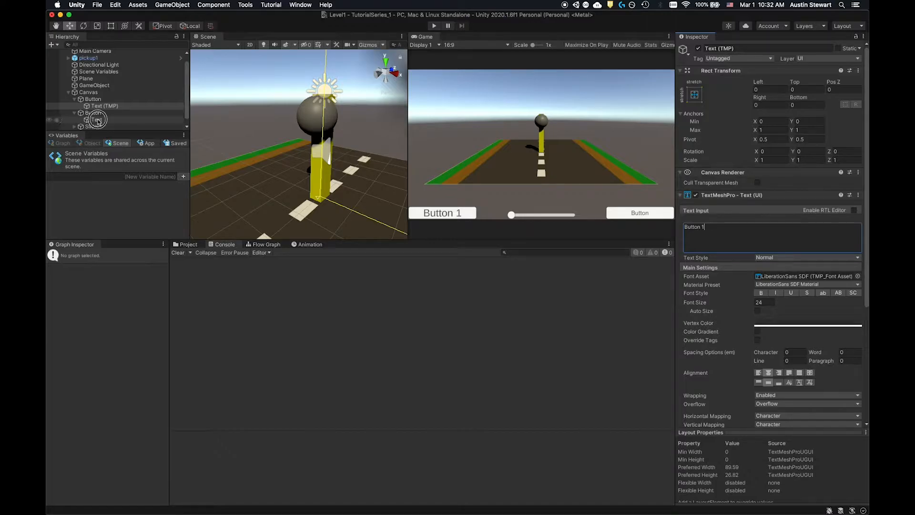
# - Replace the standard button's label with "Button 2"
pyautogui.click(97, 120)
pyautogui.click(712, 214)
pyautogui.press('super+a')
pyautogui.press('BackSpace')
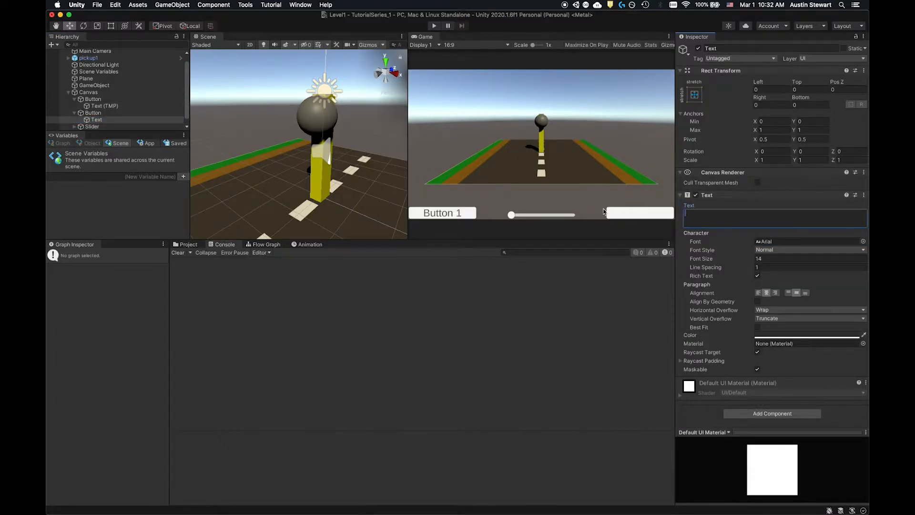
pyautogui.write('Button 2')
pyautogui.click(598, 331)
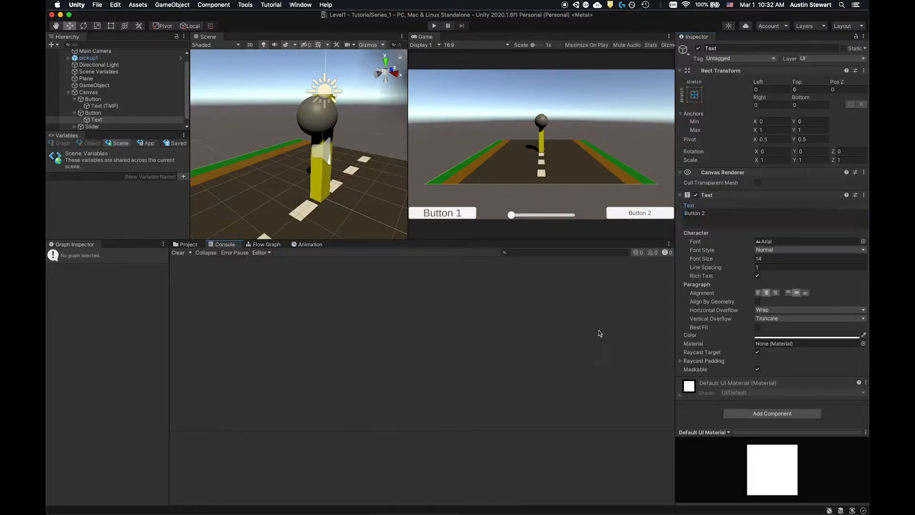
# - Expand the slider in the hierarchy and examine its Background child's properties
pyautogui.click(97, 114)
pyautogui.click(92, 100)
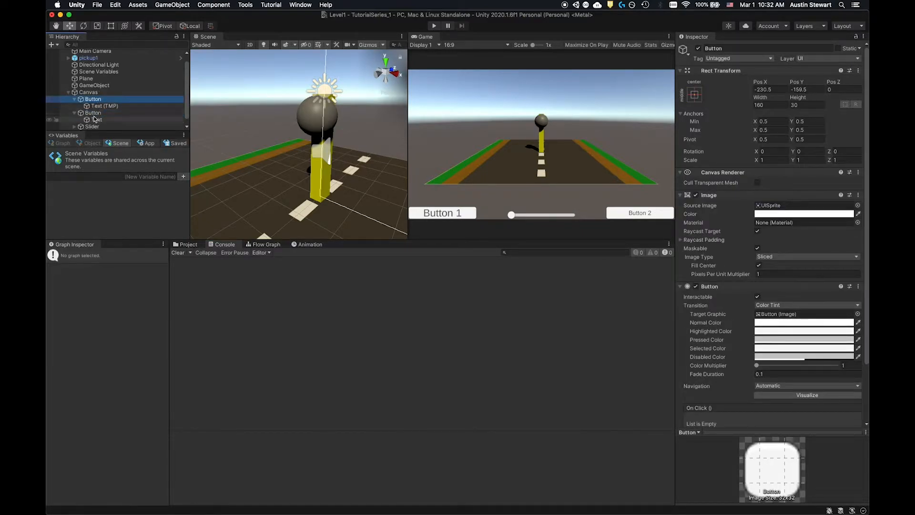
pyautogui.scroll(-1, 96, 125)
pyautogui.click(73, 119)
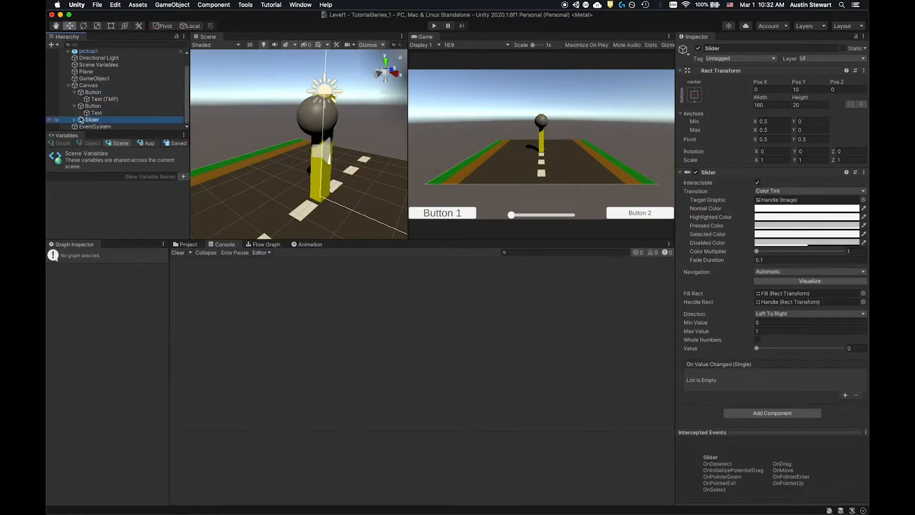
pyautogui.click(74, 120)
pyautogui.click(106, 107)
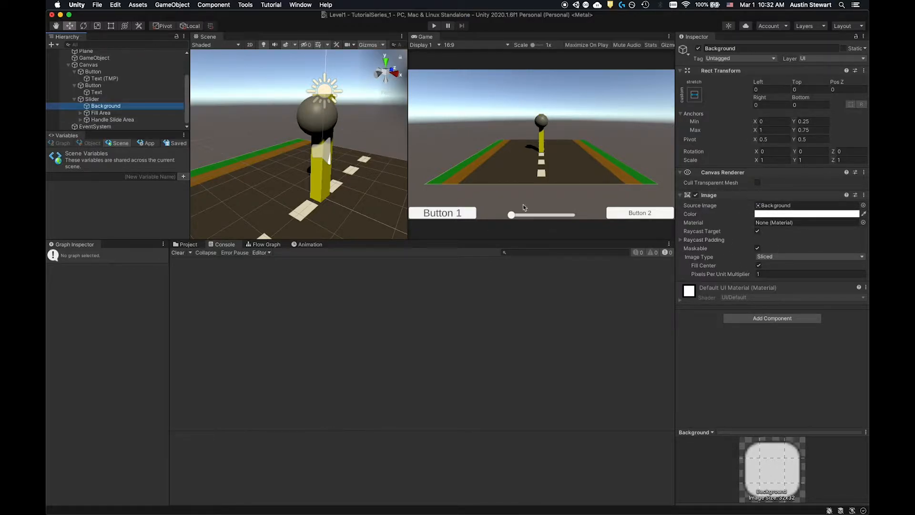
# - Set the slider's Normal Color to yellow (D0DB1A)
pyautogui.click(91, 101)
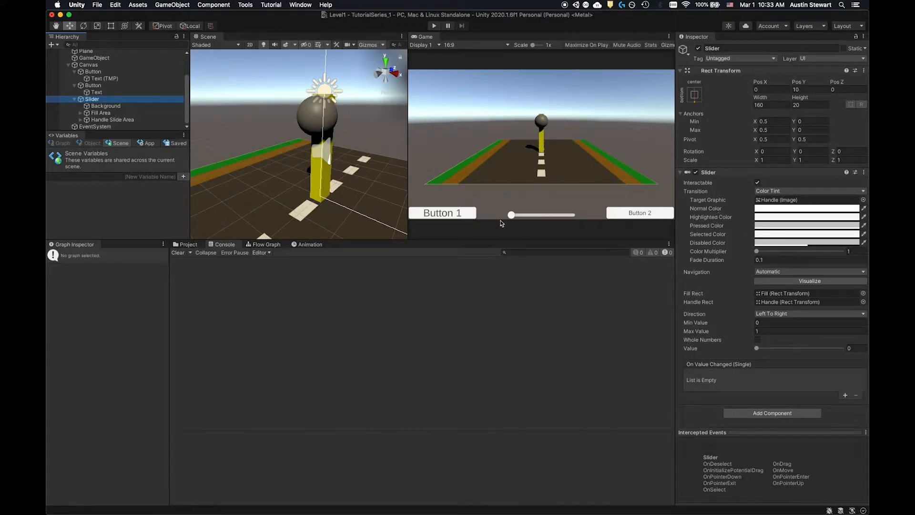
pyautogui.click(801, 212)
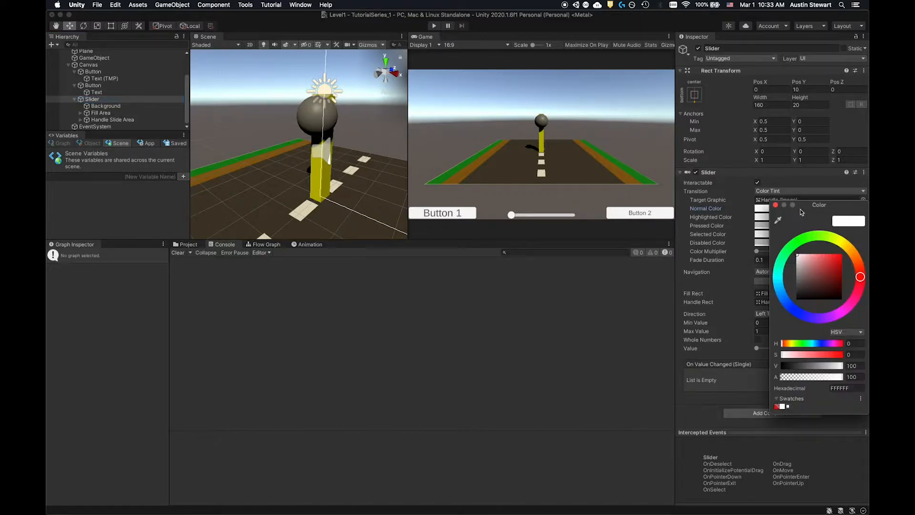
pyautogui.click(837, 239)
pyautogui.click(838, 263)
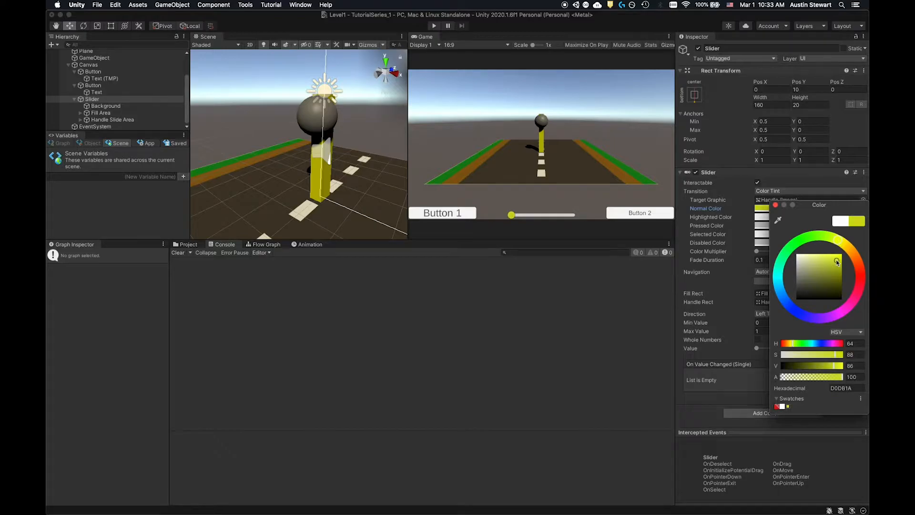
pyautogui.click(776, 206)
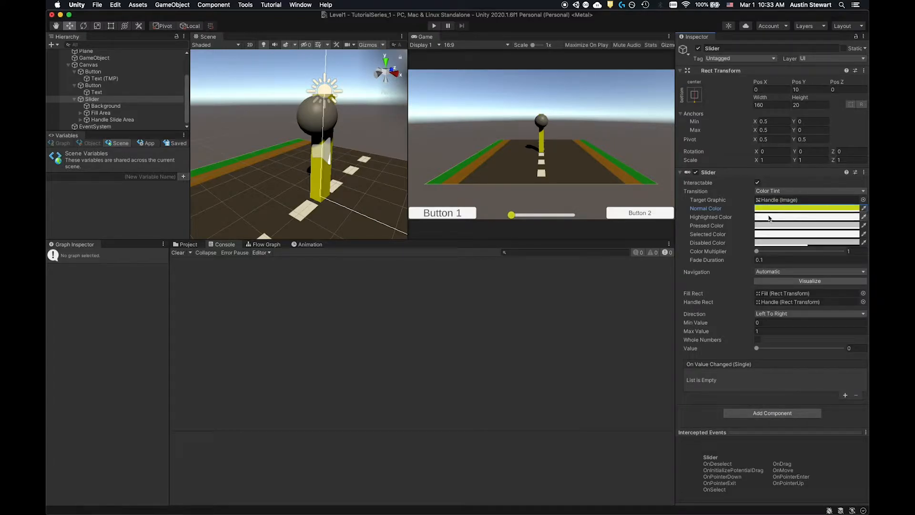
# - Set the slider's Highlighted Color to a bright turquoise
pyautogui.click(771, 217)
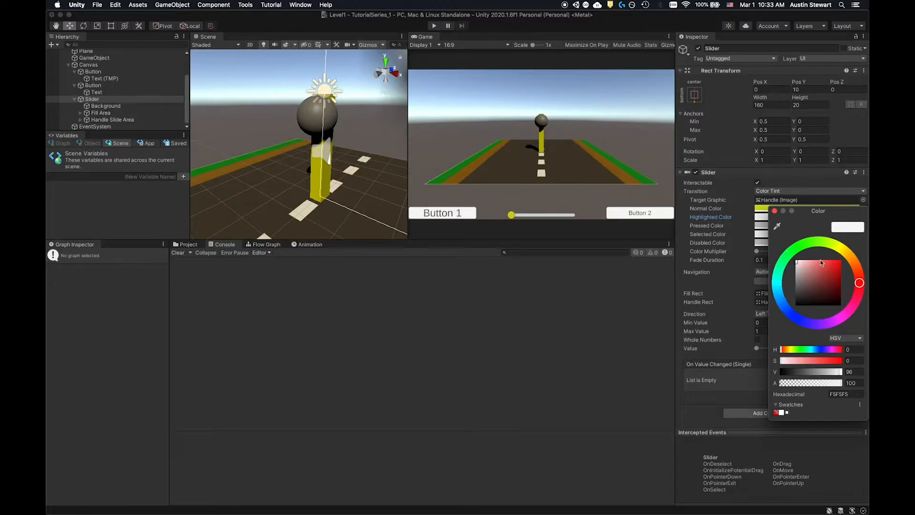
pyautogui.click(777, 280)
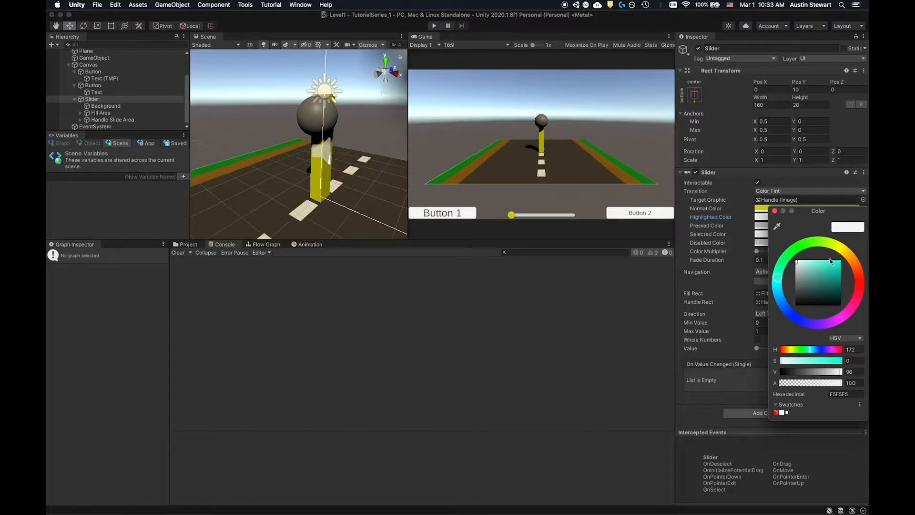
pyautogui.click(831, 261)
pyautogui.click(774, 211)
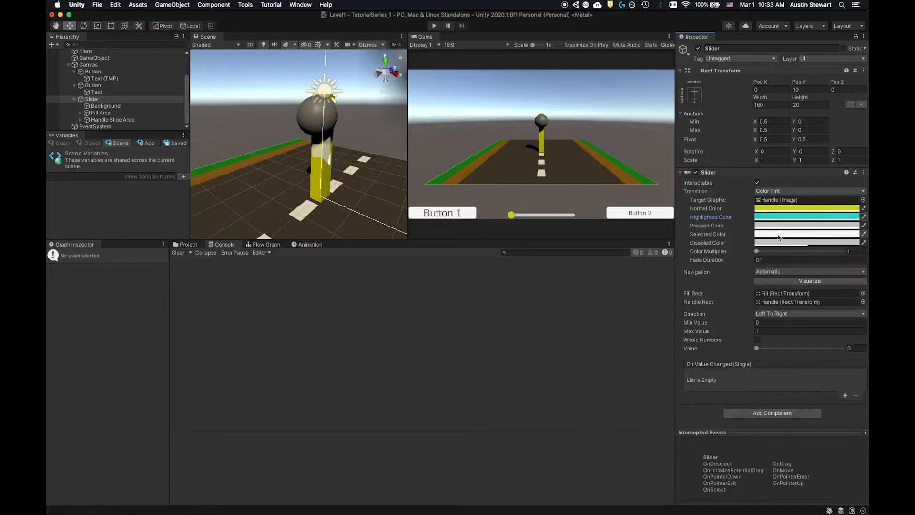
# - Set the slider's Pressed Color to a bright green and keep its Color Multiplier at 1
pyautogui.click(773, 226)
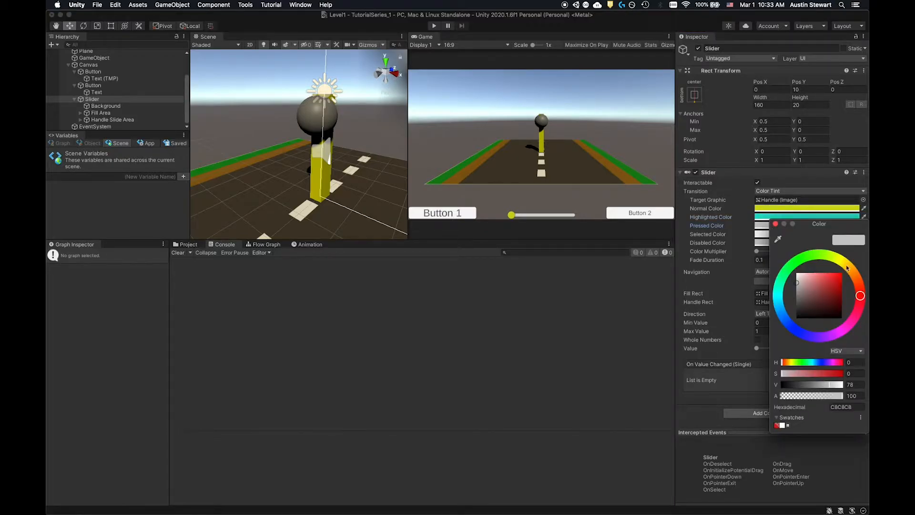
pyautogui.click(805, 259)
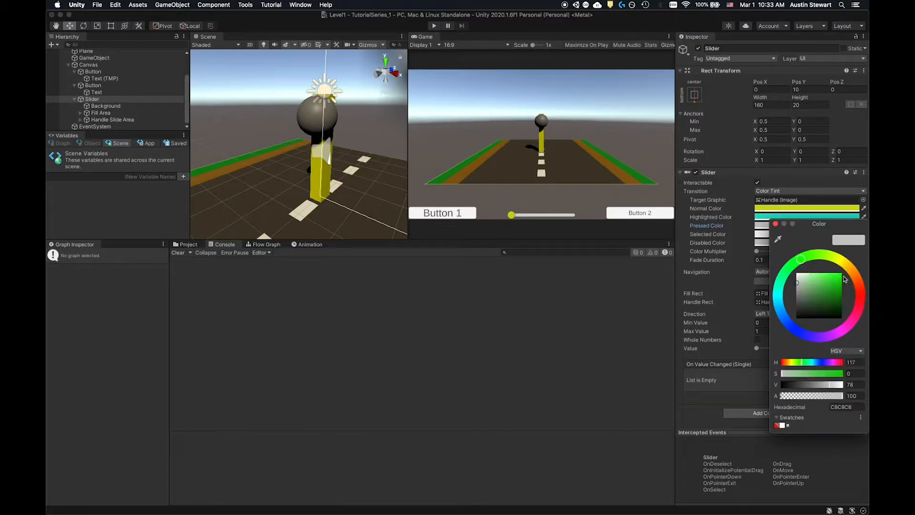
pyautogui.click(831, 277)
pyautogui.click(775, 224)
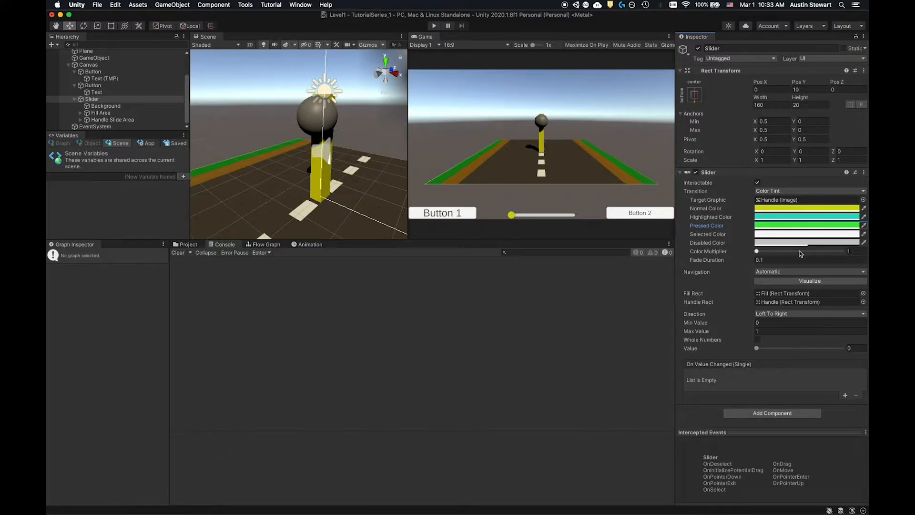
pyautogui.moveTo(757, 252); pyautogui.dragTo(724, 244)
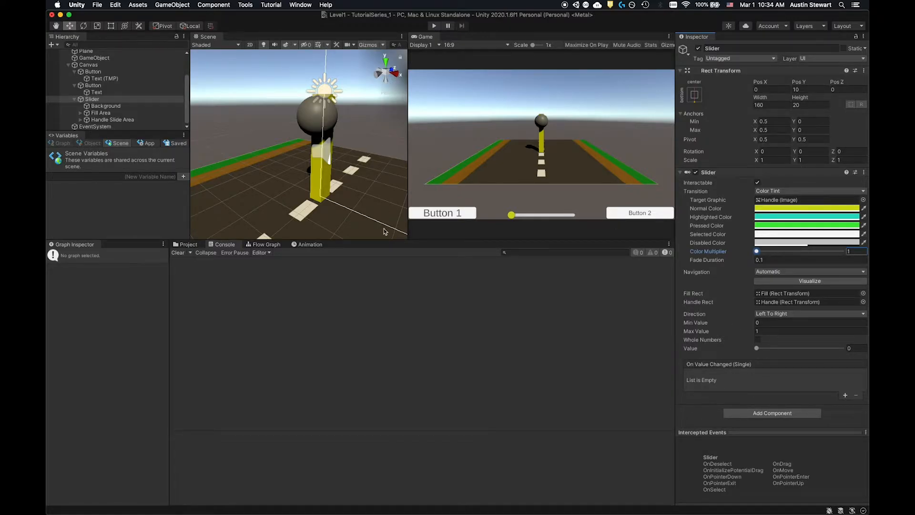
# - Set the Image color of the slider's Background child to light purple (C889F3)
pyautogui.click(108, 107)
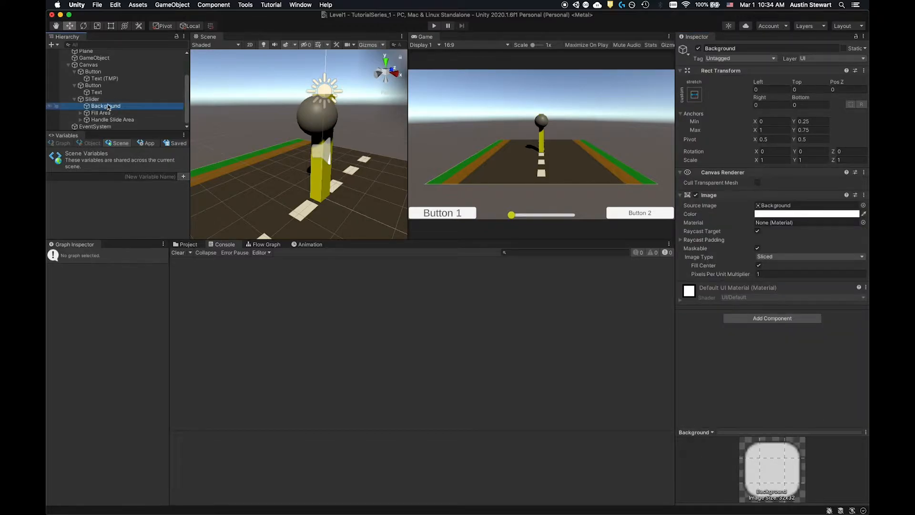
pyautogui.click(826, 214)
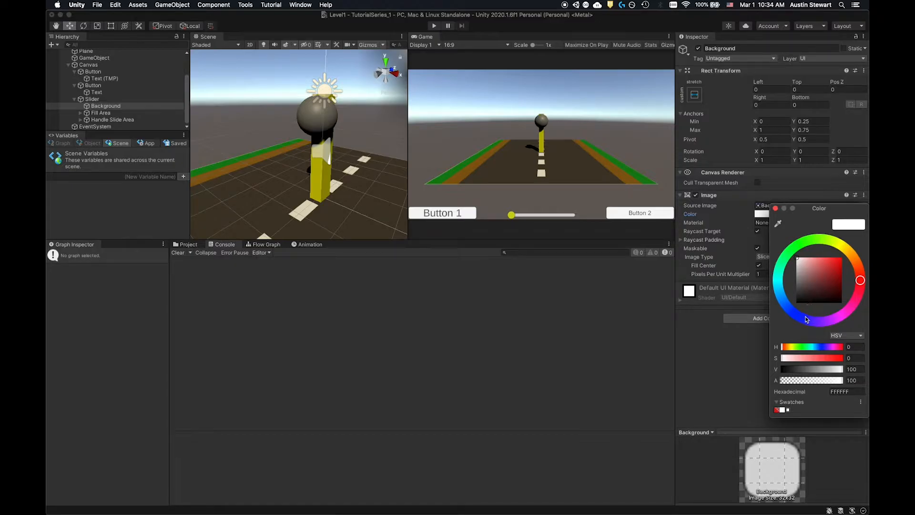
pyautogui.click(823, 322)
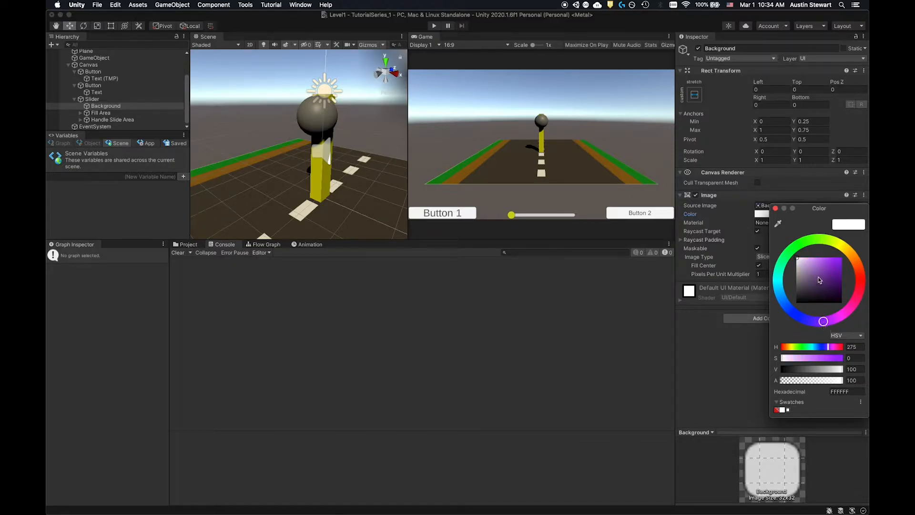
pyautogui.click(817, 261)
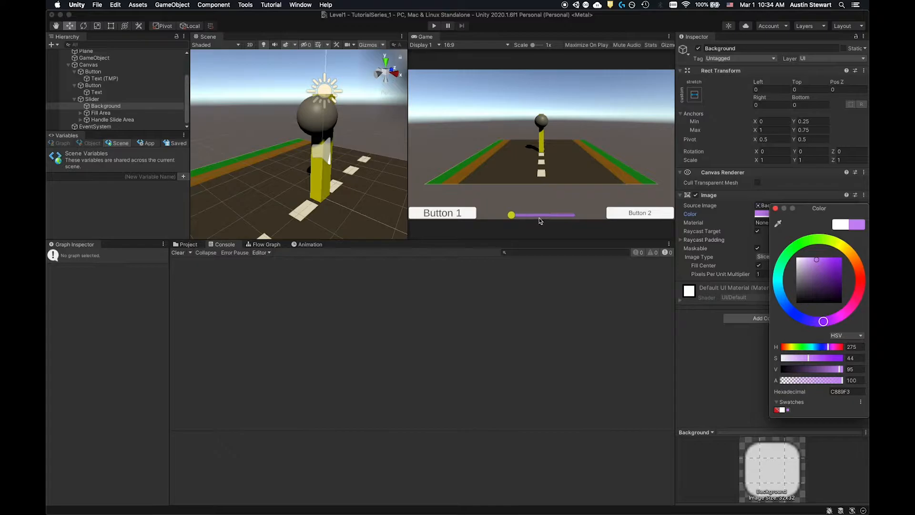
pyautogui.click(623, 301)
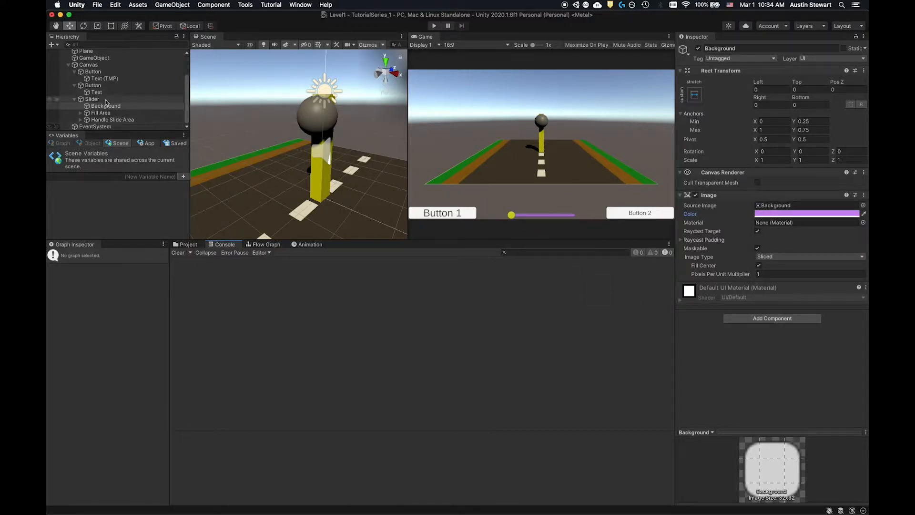
# - Set the Highlighted Color of the Button 1 object to a bright cyan, leaving its Normal Color white
pyautogui.click(112, 72)
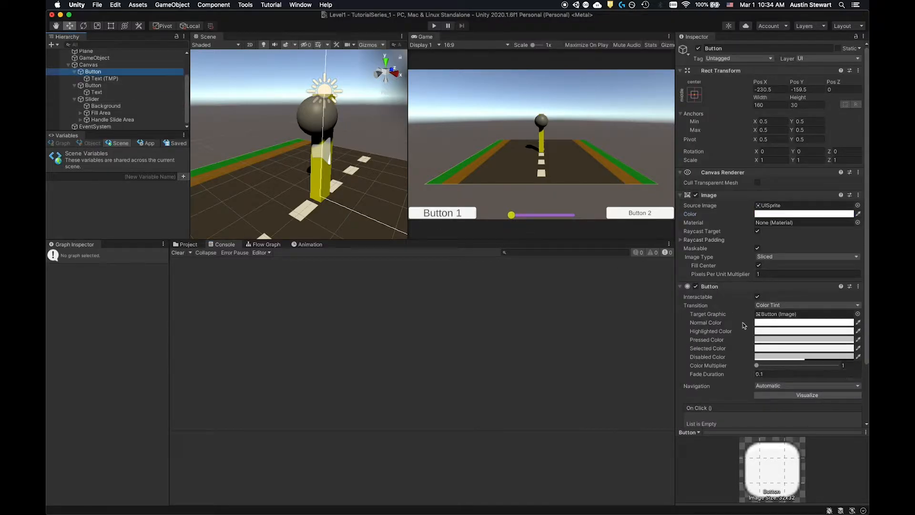
pyautogui.click(759, 323)
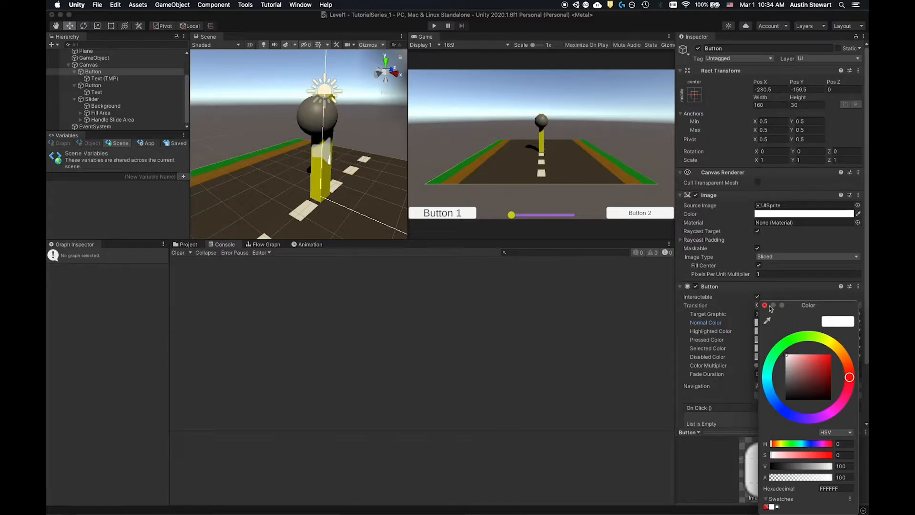
pyautogui.click(765, 305)
pyautogui.click(764, 331)
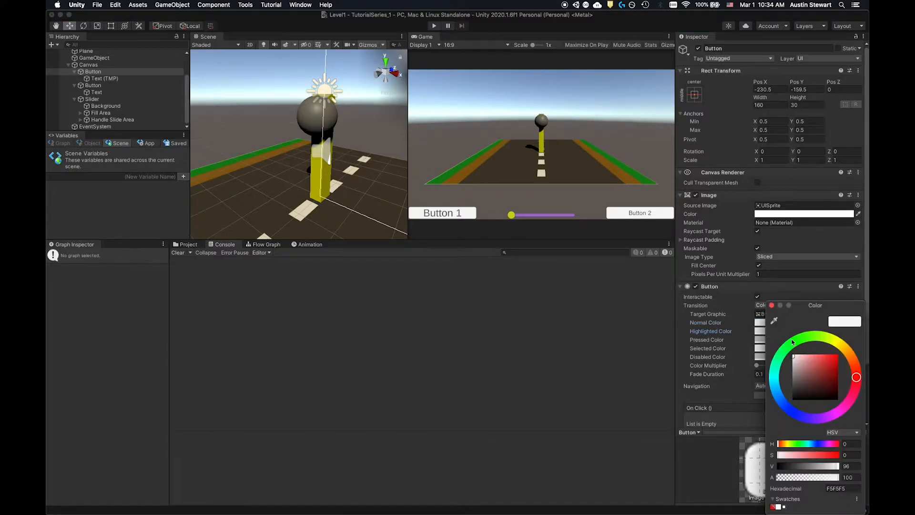
pyautogui.click(774, 375)
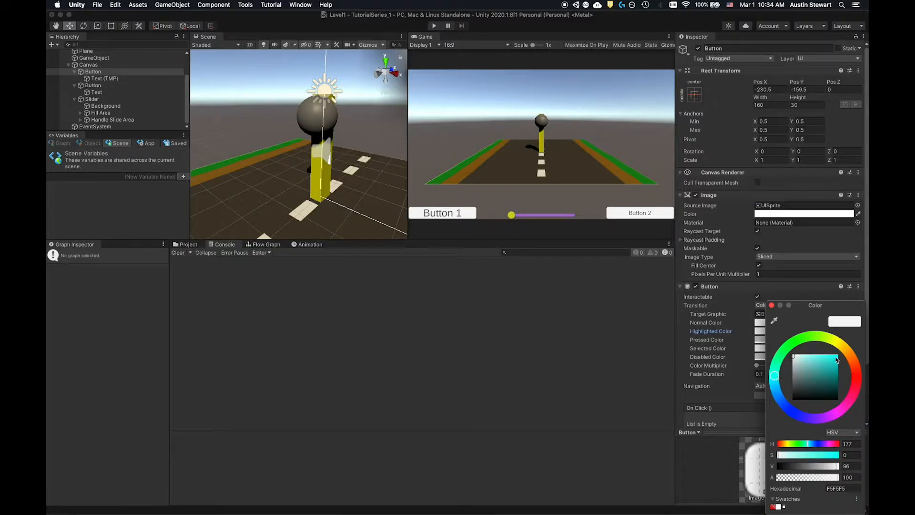
pyautogui.click(836, 357)
pyautogui.click(771, 306)
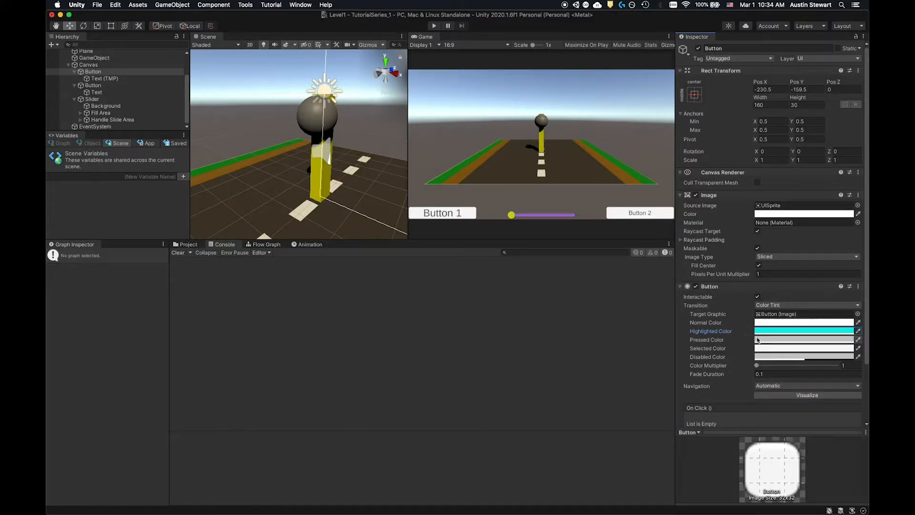
# - Set the Pressed Color of the Button 1 object to a bright green
pyautogui.click(759, 339)
pyautogui.click(791, 341)
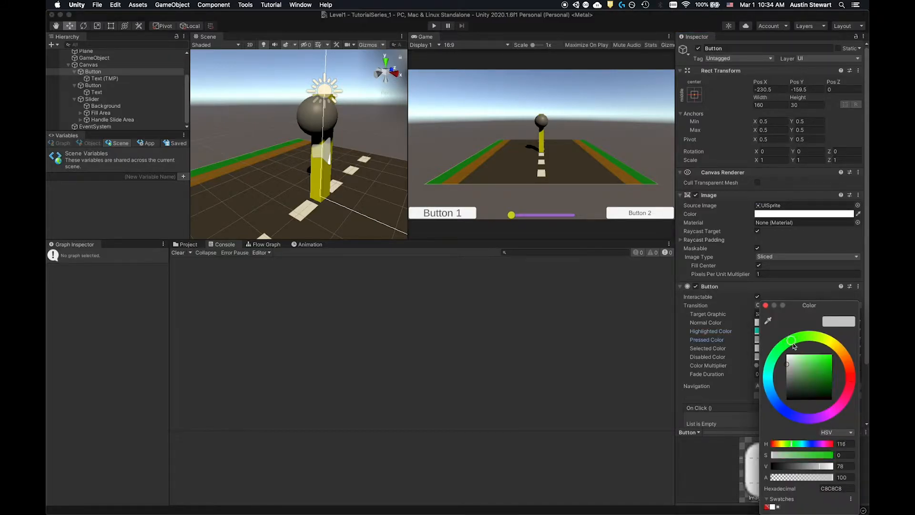
pyautogui.click(830, 361)
pyautogui.click(766, 306)
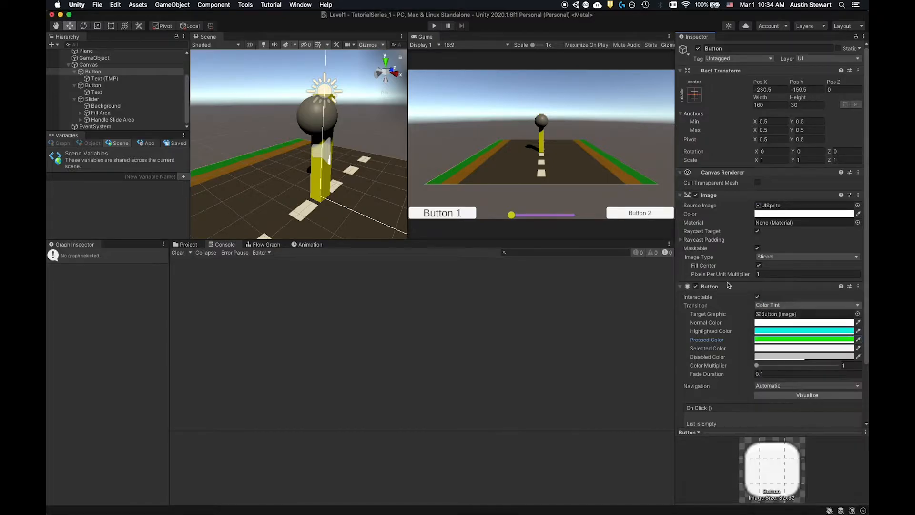
# - Set the Highlighted Color of the Button 2 object to turquoise (HSV 179, 72, 92), leaving its Normal Color white
pyautogui.click(106, 86)
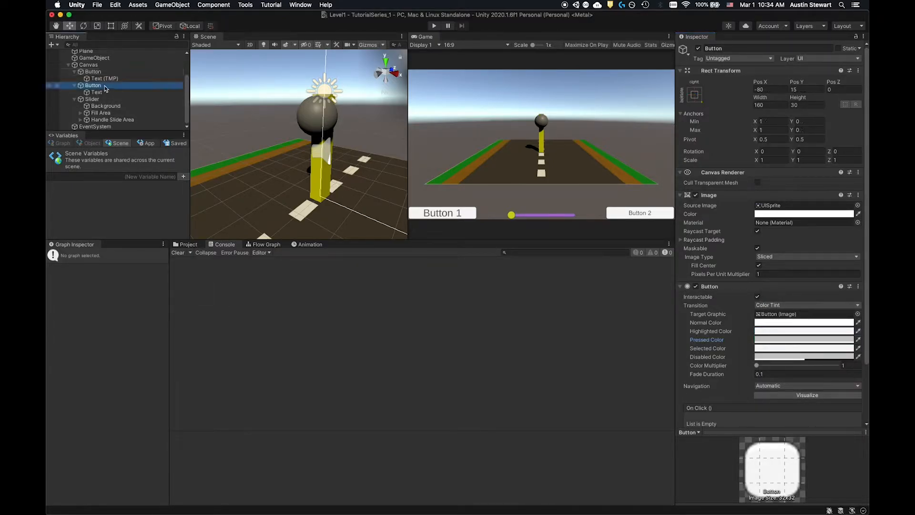
pyautogui.click(779, 322)
pyautogui.click(776, 305)
pyautogui.click(761, 330)
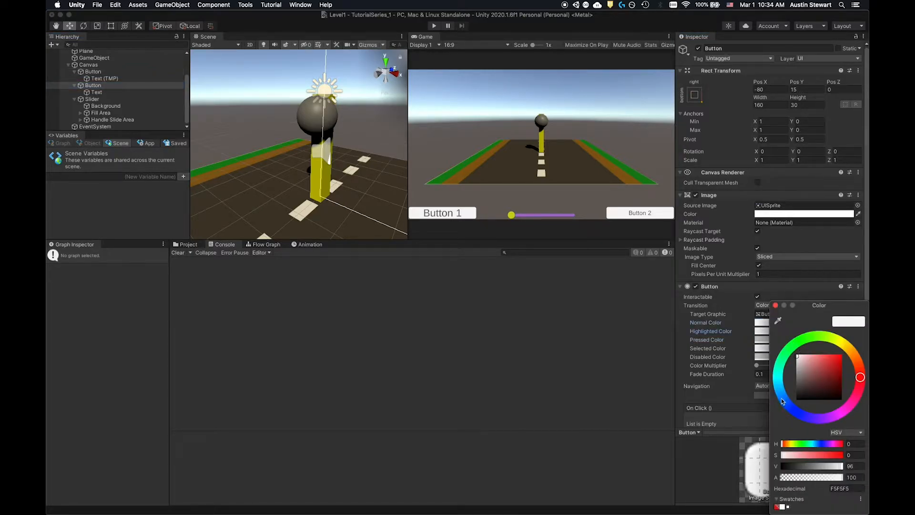
pyautogui.click(779, 377)
pyautogui.click(829, 359)
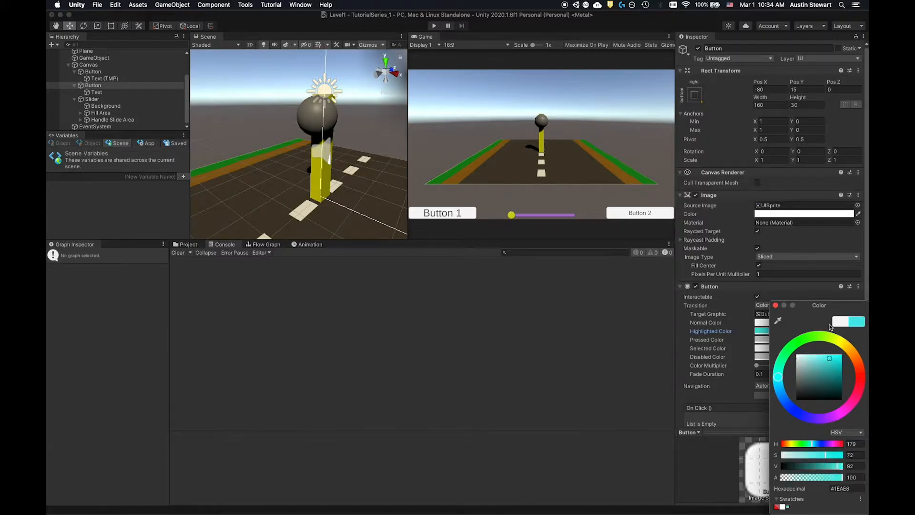
pyautogui.click(776, 305)
# - Set the Pressed Color of the Button 2 object to green (13E31E)
pyautogui.click(764, 340)
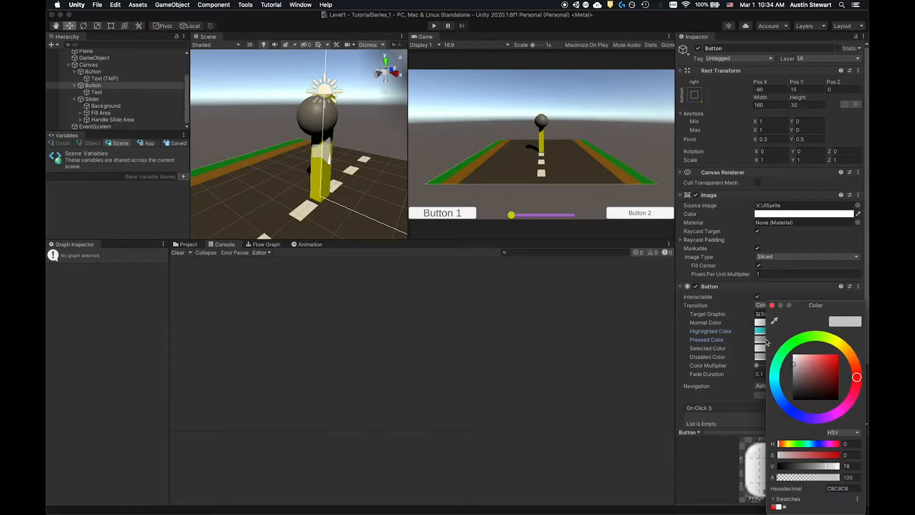
pyautogui.click(793, 344)
pyautogui.click(833, 360)
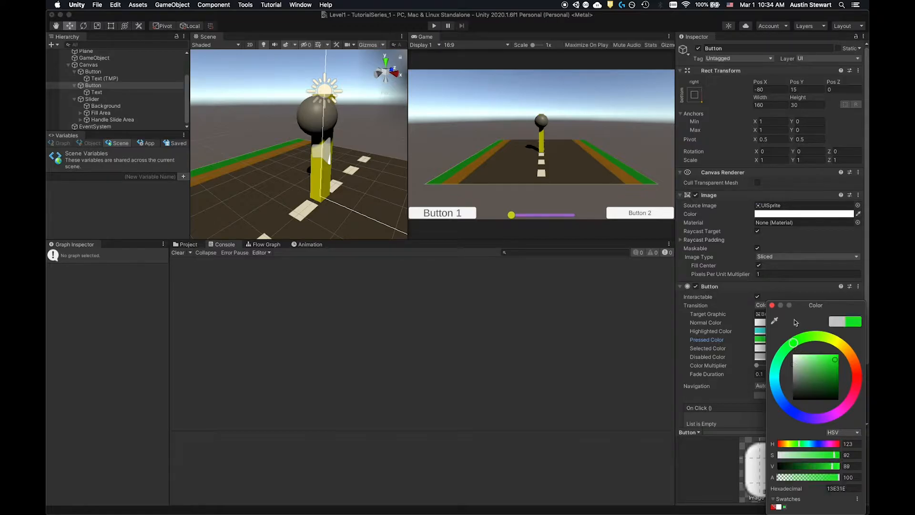
pyautogui.click(772, 306)
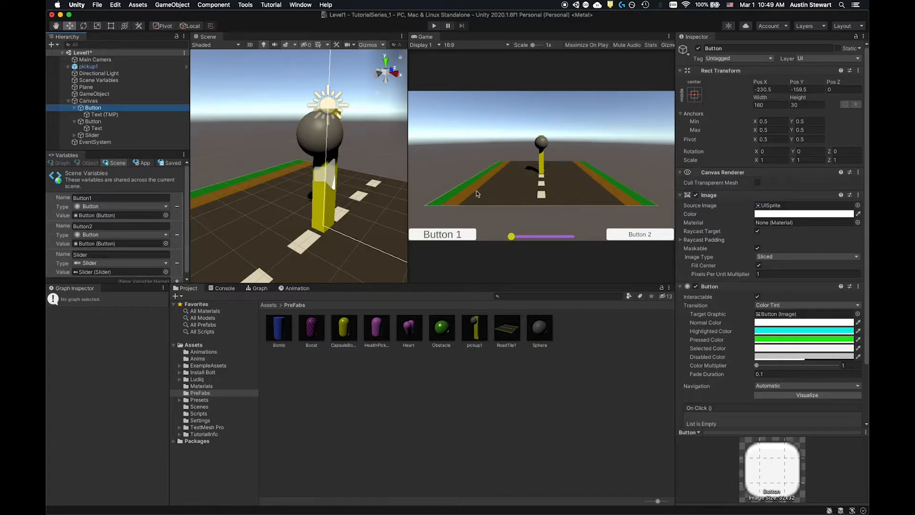
# - Run the scene and test the highlighted and pressed colors of Button 1 and Button 2
pyautogui.click(434, 26)
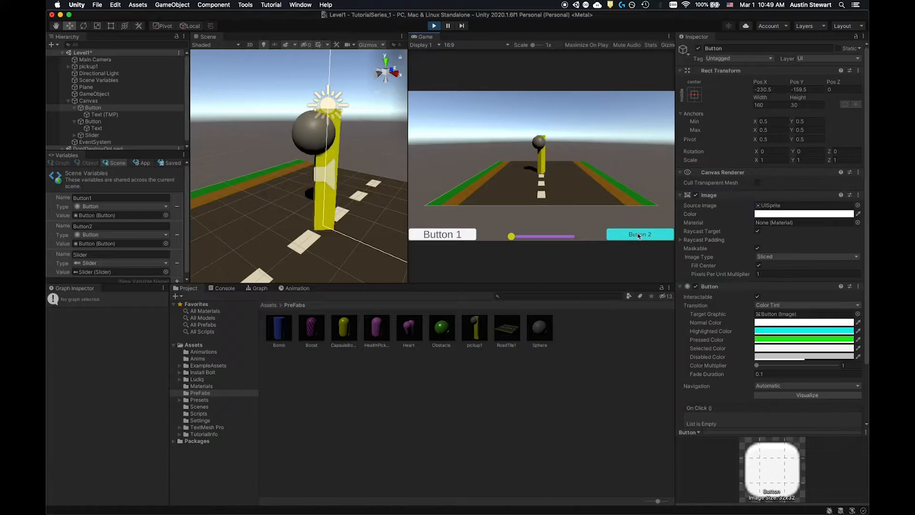
pyautogui.click(458, 239)
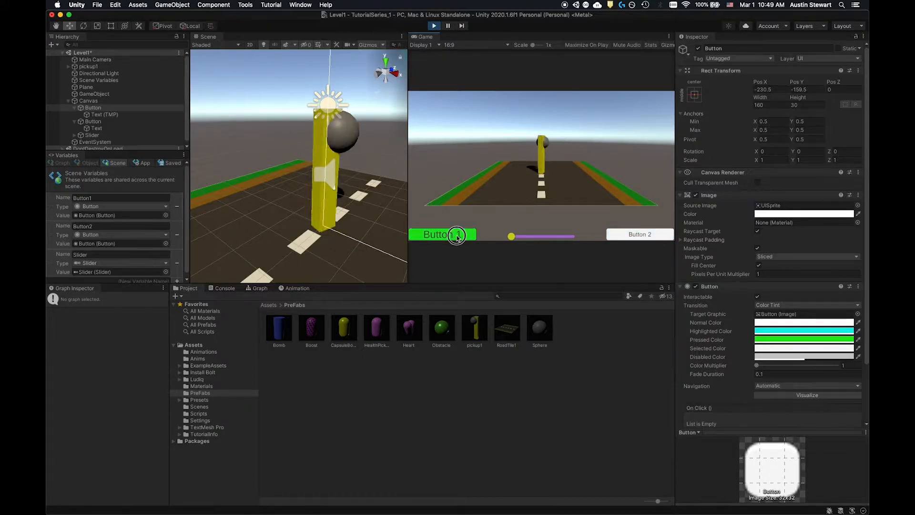
pyautogui.click(616, 235)
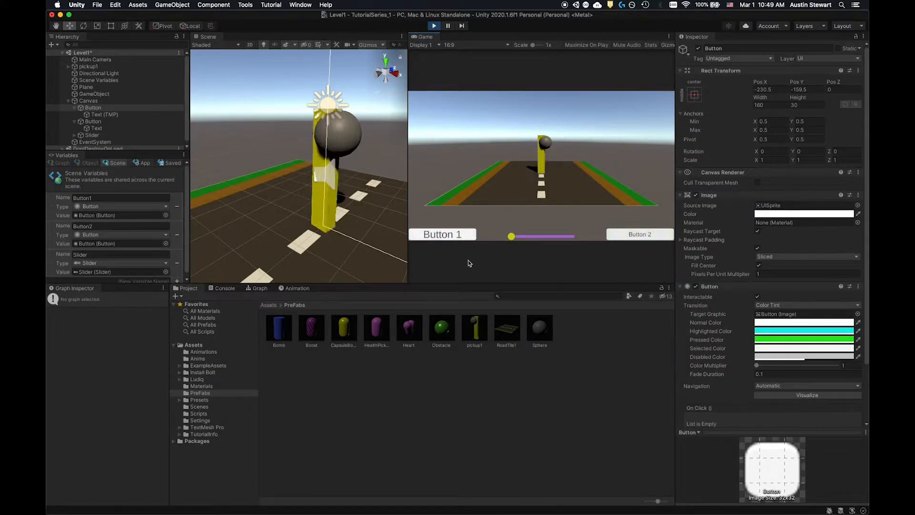
# - Move the slider's handle toward the middle of its track in the running game to test its state colors
pyautogui.moveTo(511, 236)
pyautogui.mouseDown()
pyautogui.moveTo(579, 240)
pyautogui.moveTo(500, 236)
pyautogui.moveTo(548, 237)
pyautogui.moveTo(527, 236)
pyautogui.mouseUp()
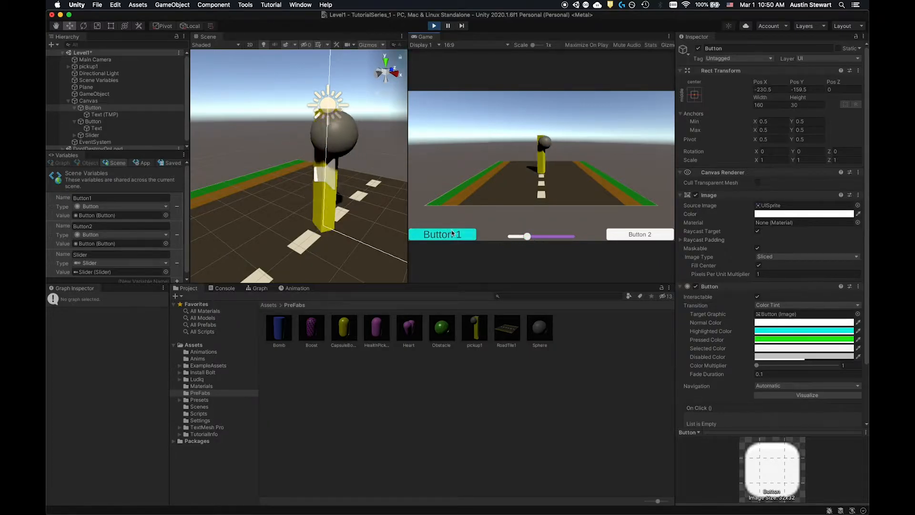
pyautogui.moveTo(533, 237); pyautogui.dragTo(536, 241)
pyautogui.click(609, 236)
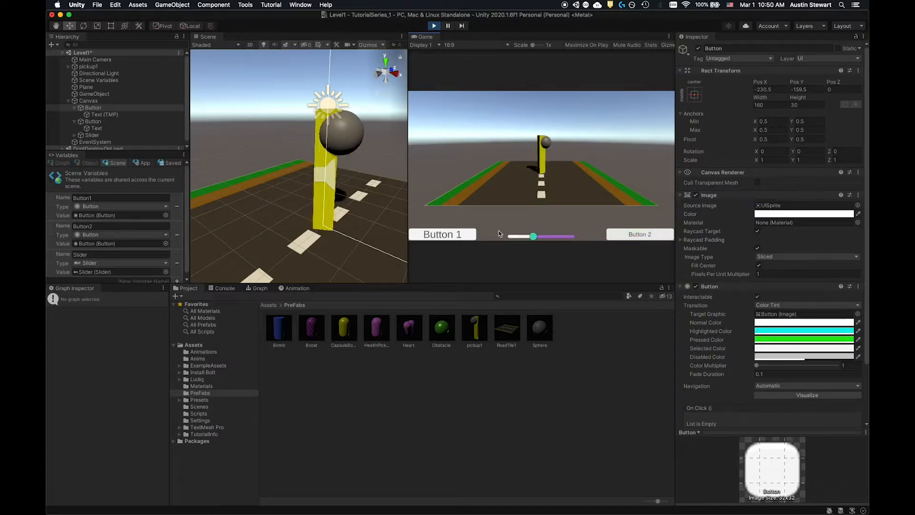
pyautogui.moveTo(536, 241)
pyautogui.mouseDown()
pyautogui.moveTo(556, 236)
pyautogui.moveTo(551, 231)
pyautogui.mouseUp()
# - Nudge the slider's value down and up in small increments to test its keyboard navigation
pyautogui.press('Left')
pyautogui.press('Left')
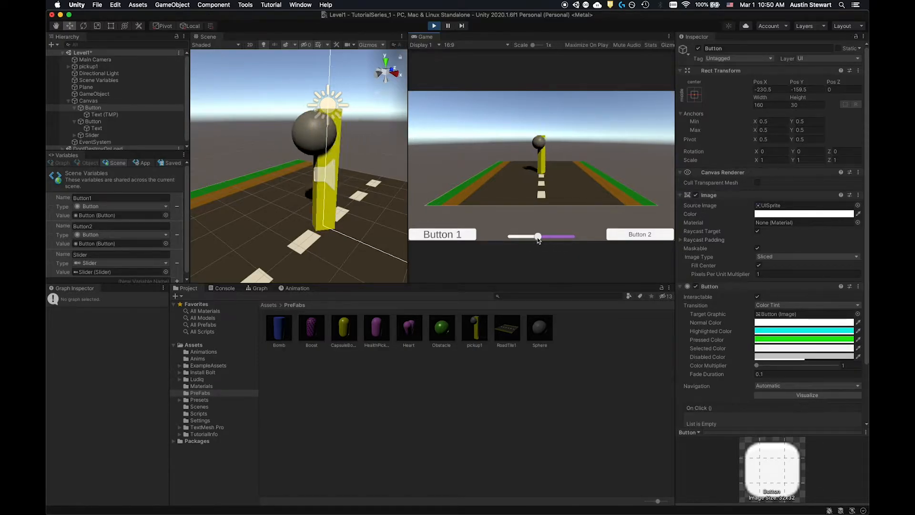
pyautogui.moveTo(536, 239); pyautogui.dragTo(541, 240)
pyautogui.press('Left')
pyautogui.press('Right')
pyautogui.press('Right')
pyautogui.press('Right')
pyautogui.press('Right')
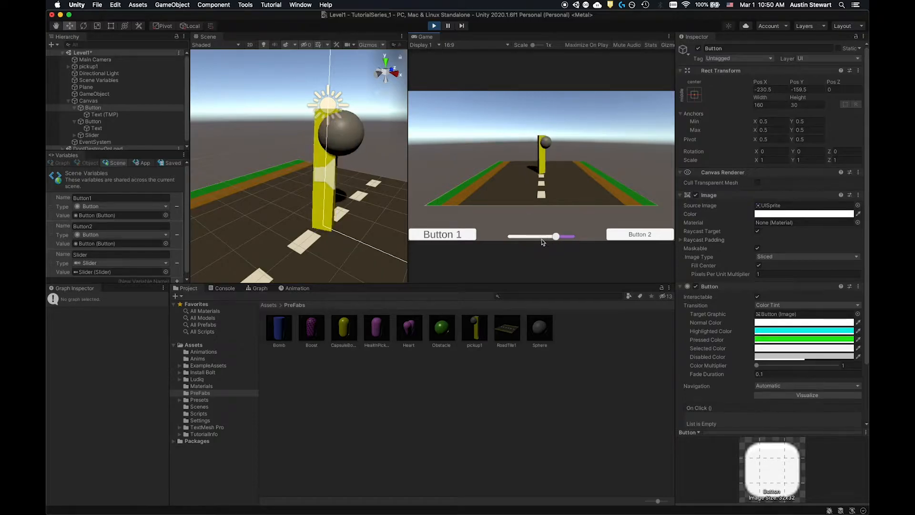
pyautogui.press('Left')
pyautogui.press('Left')
pyautogui.press('Left')
pyautogui.press('Left')
pyautogui.press('Left')
pyautogui.press('Left')
pyautogui.press('Right')
pyautogui.press('Right')
pyautogui.press('Right')
pyautogui.press('Right')
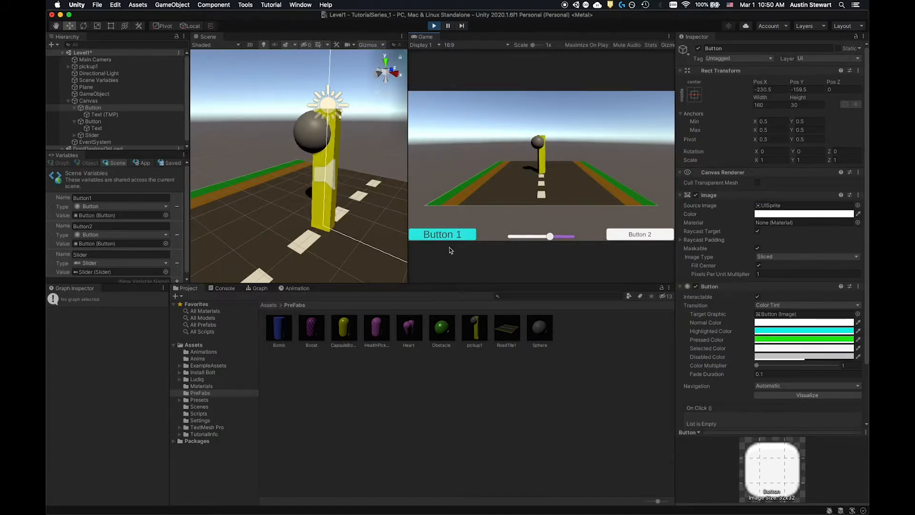
# - Retest the slider and both buttons, return the slider to its minimum, and stop the running scene
pyautogui.moveTo(549, 236); pyautogui.dragTo(534, 236)
pyautogui.click(443, 235)
pyautogui.click(641, 237)
pyautogui.click(466, 236)
pyautogui.click(443, 234)
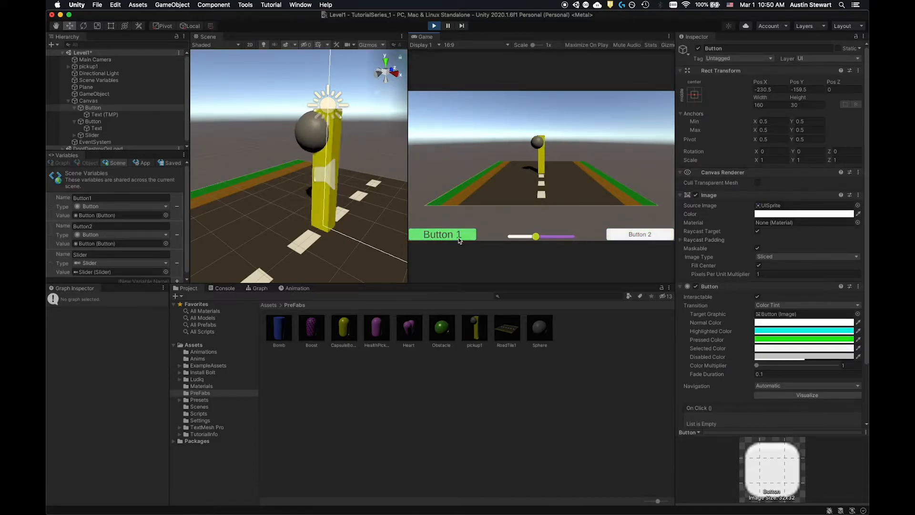
pyautogui.moveTo(536, 236); pyautogui.dragTo(477, 236)
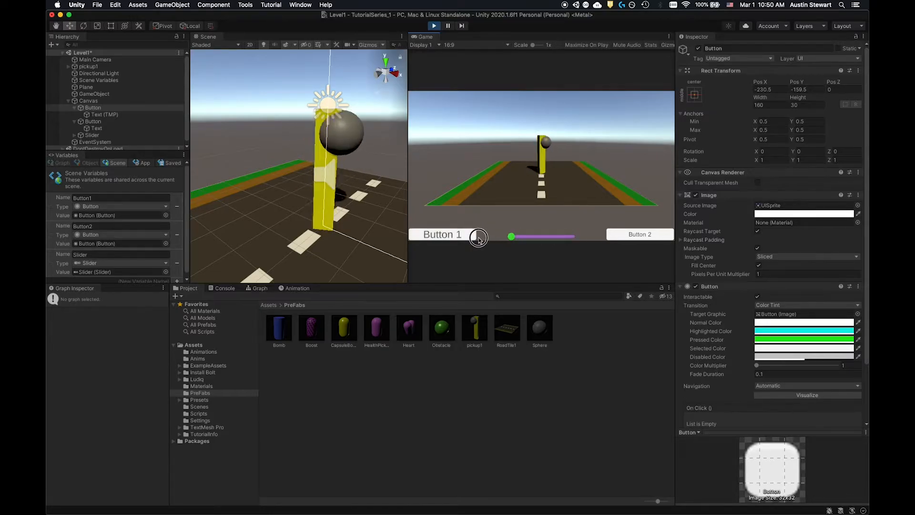
pyautogui.click(433, 26)
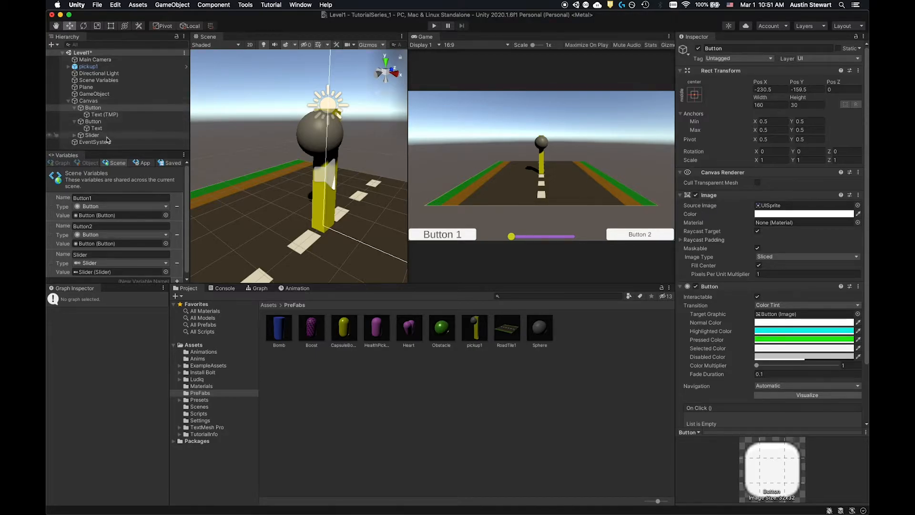
# - Examine the properties of the Button 1 object and of its Text (TMP) child
pyautogui.click(98, 109)
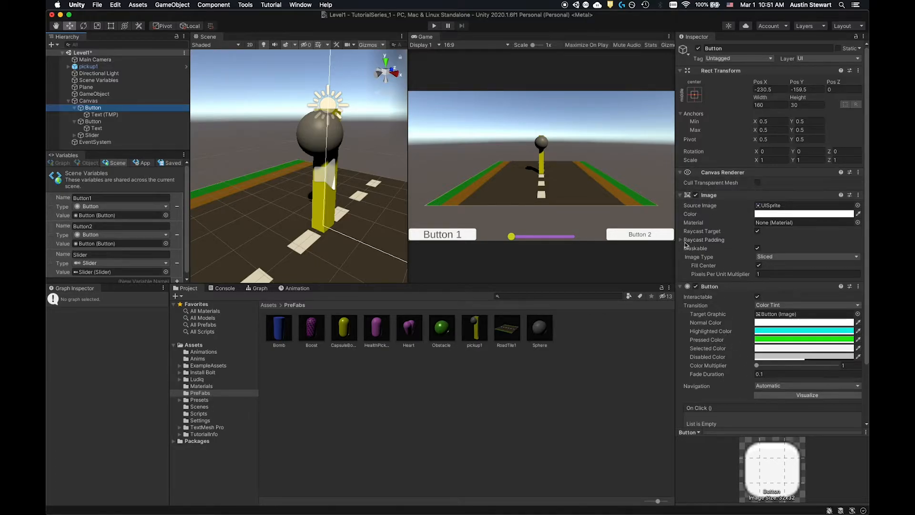
pyautogui.click(98, 115)
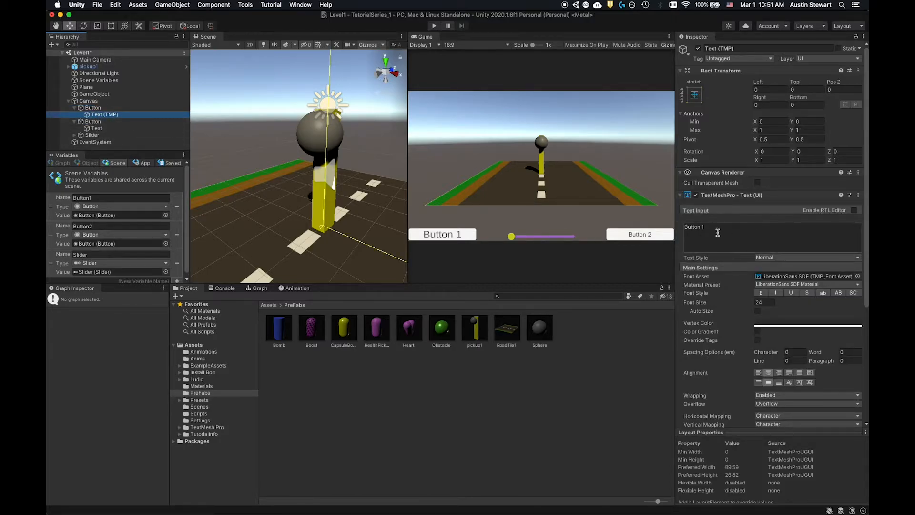
pyautogui.click(93, 109)
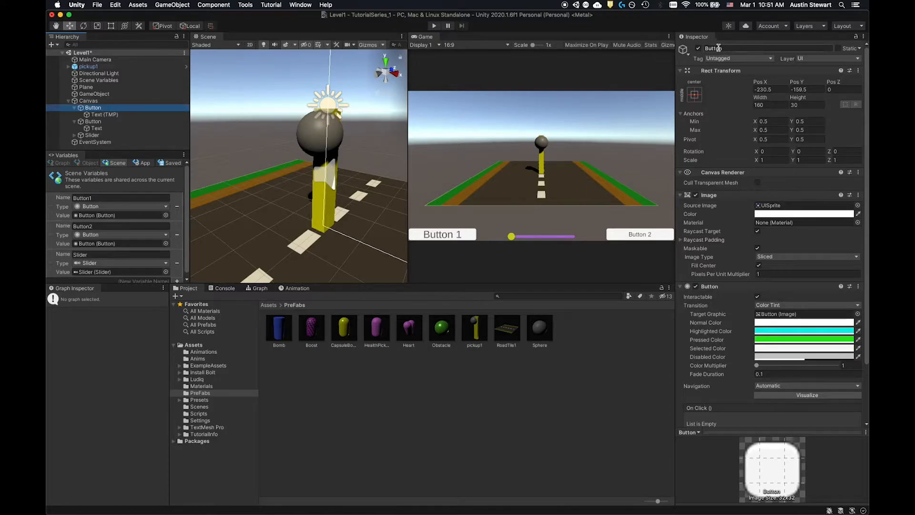
# - Rename the Canvas's first button object to Button1 and its second button object to Button2
pyautogui.click(723, 48)
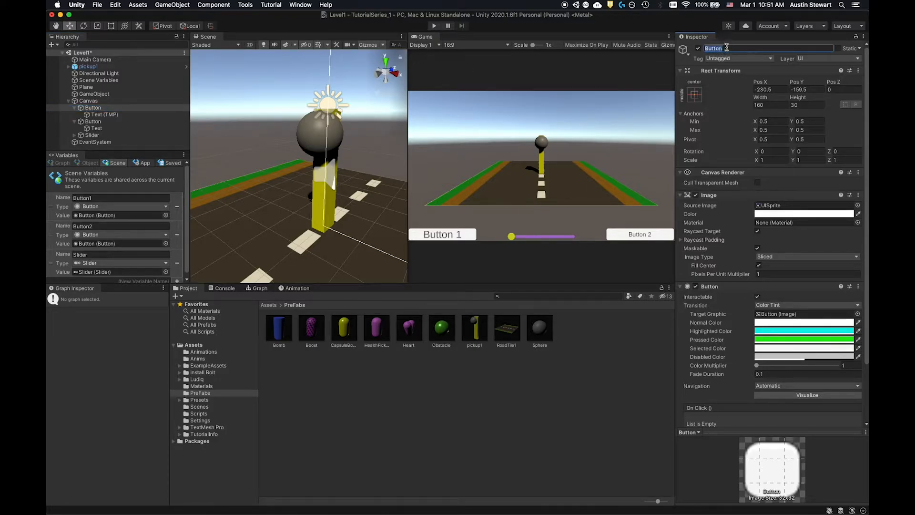
pyautogui.write('Button1')
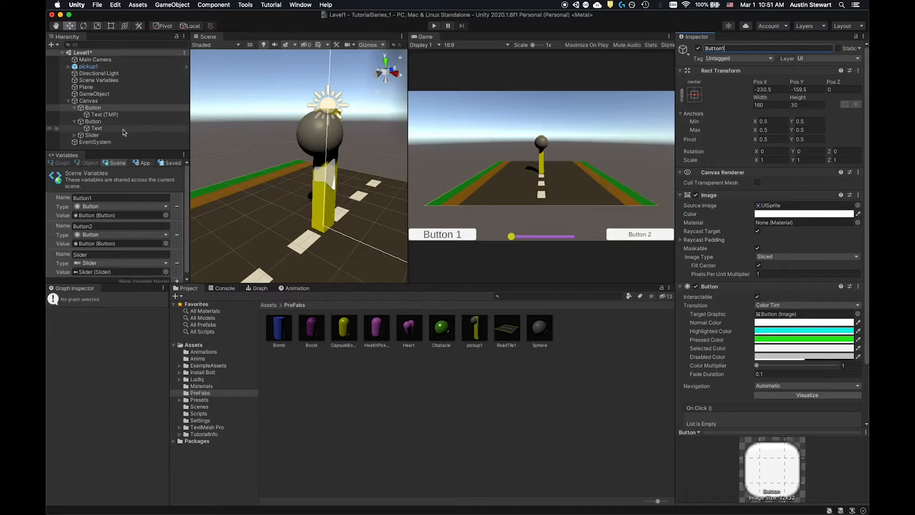
pyautogui.click(107, 122)
pyautogui.click(746, 48)
pyautogui.click(746, 48)
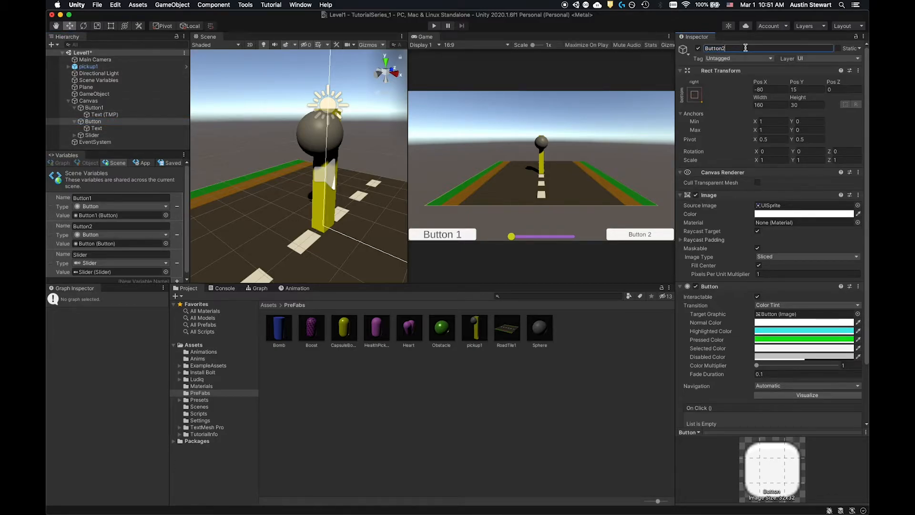
# - Remove the Button1, Button2 and Slider variables from the scene variables
pyautogui.click(177, 206)
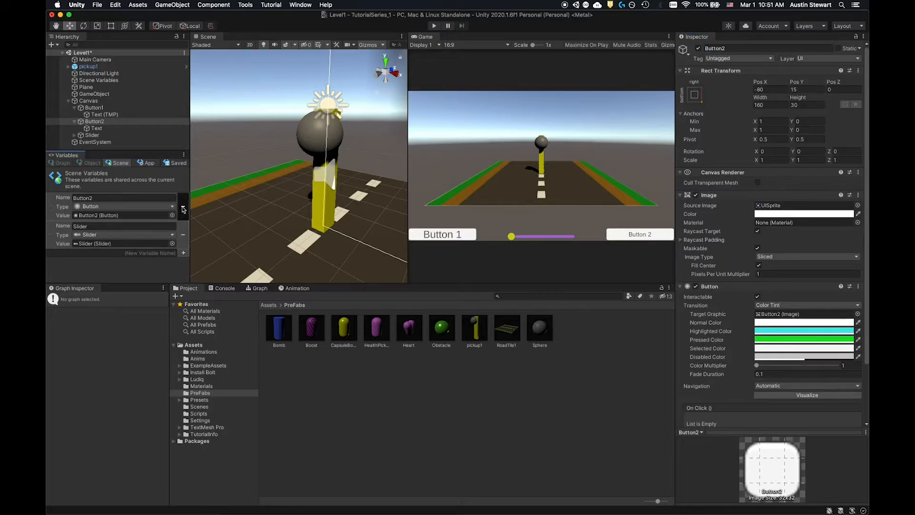
pyautogui.click(182, 206)
pyautogui.click(183, 207)
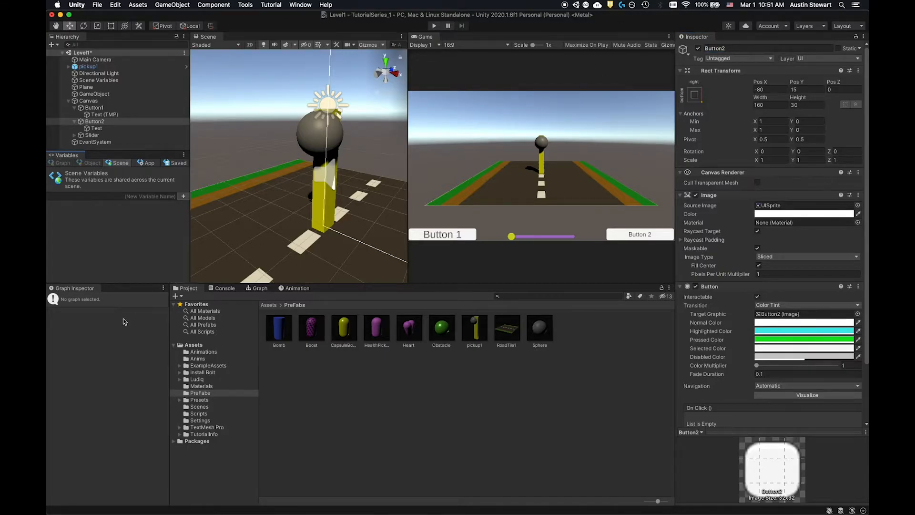
pyautogui.click(97, 129)
pyautogui.click(94, 120)
pyautogui.click(93, 108)
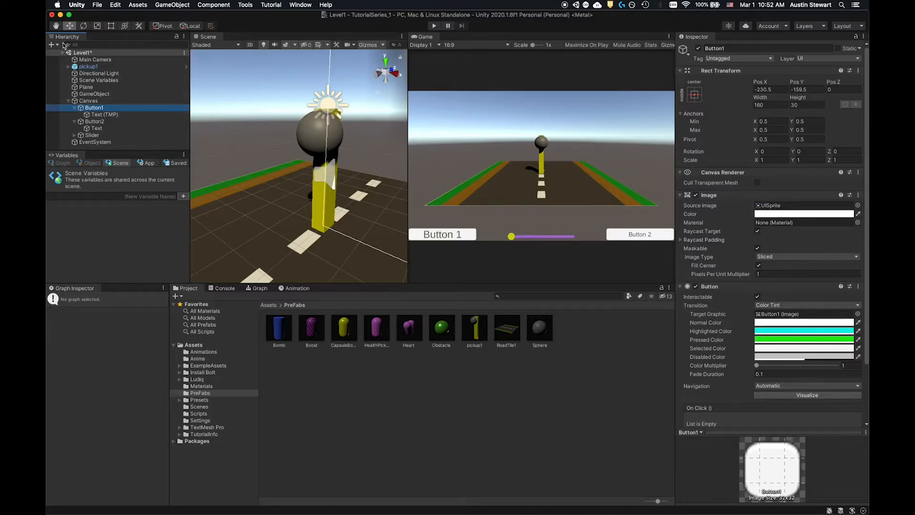
# - Create an empty game object in the Level1 scene and name it UI Controller
pyautogui.click(52, 45)
pyautogui.click(65, 53)
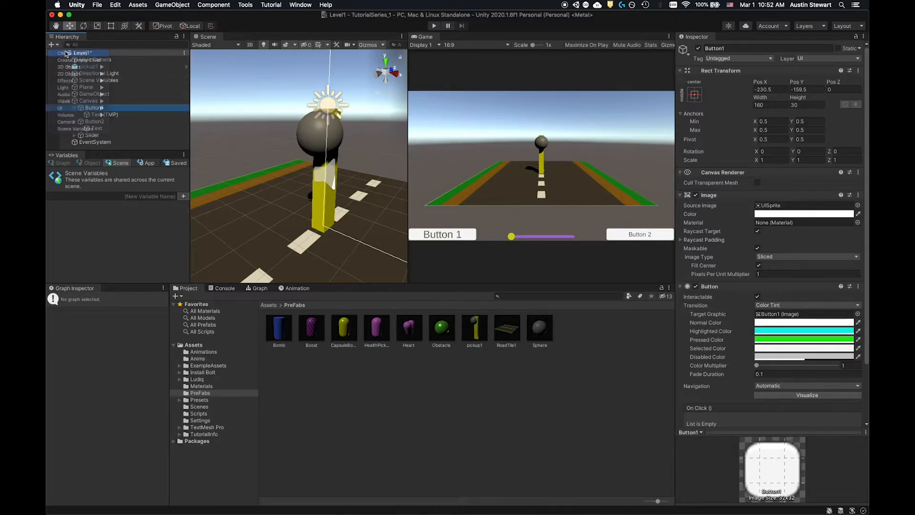
pyautogui.click(752, 50)
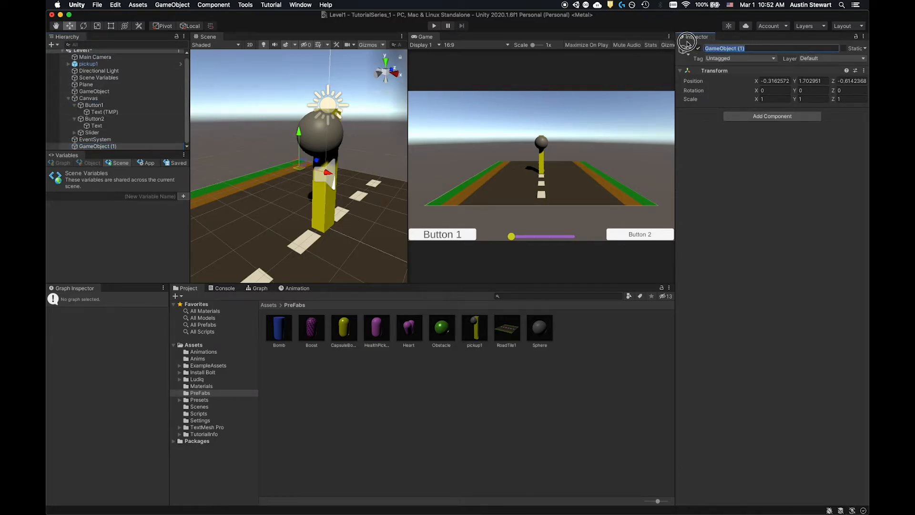
pyautogui.write('UI Controller')
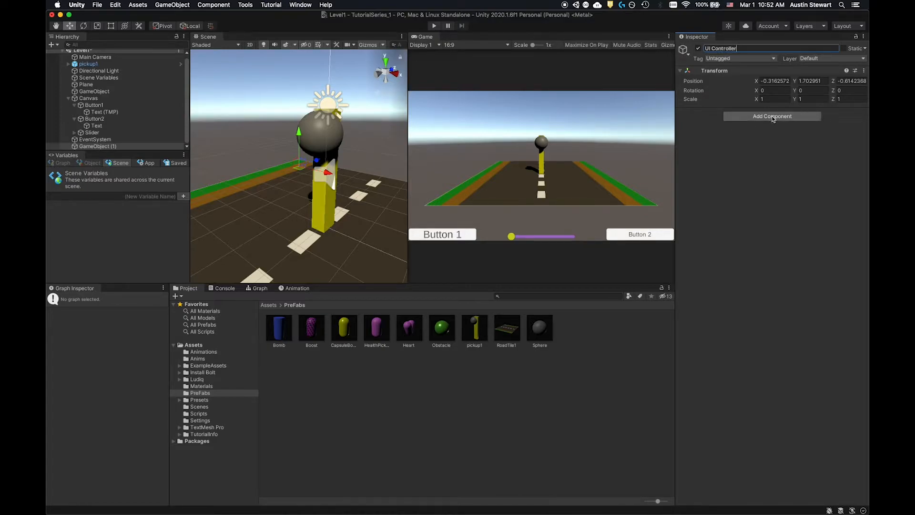
pyautogui.press('Return')
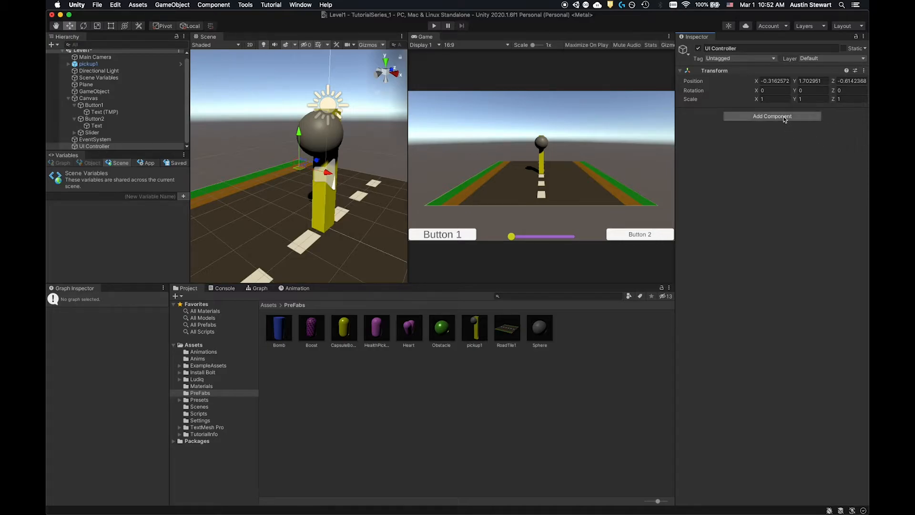
# - Add a Flow Machine component to the UI Controller object and assign the UI Controller macro to it
pyautogui.click(785, 117)
pyautogui.click(758, 148)
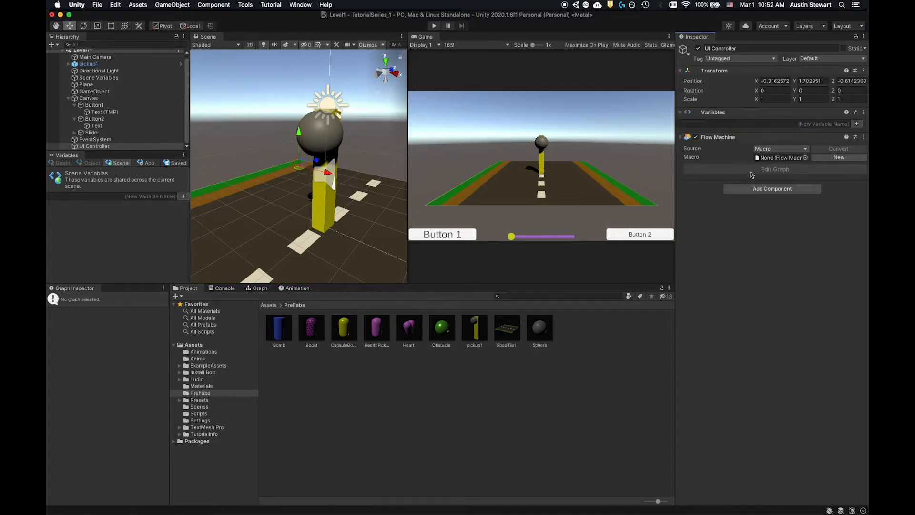
pyautogui.click(806, 158)
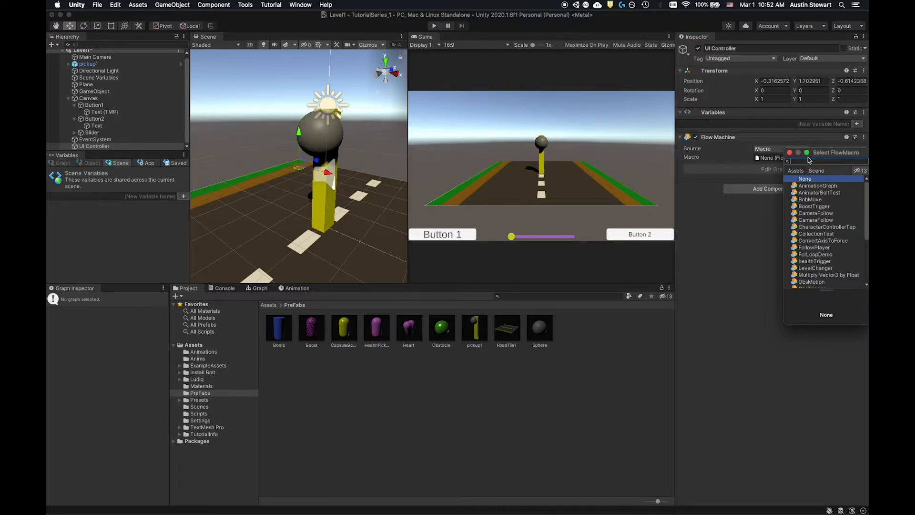
pyautogui.scroll(-5, 803, 235)
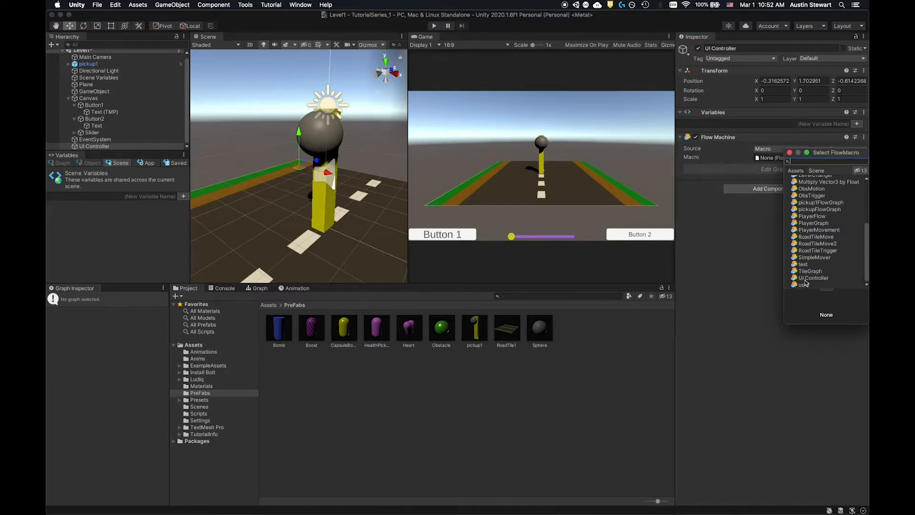
pyautogui.click(814, 279)
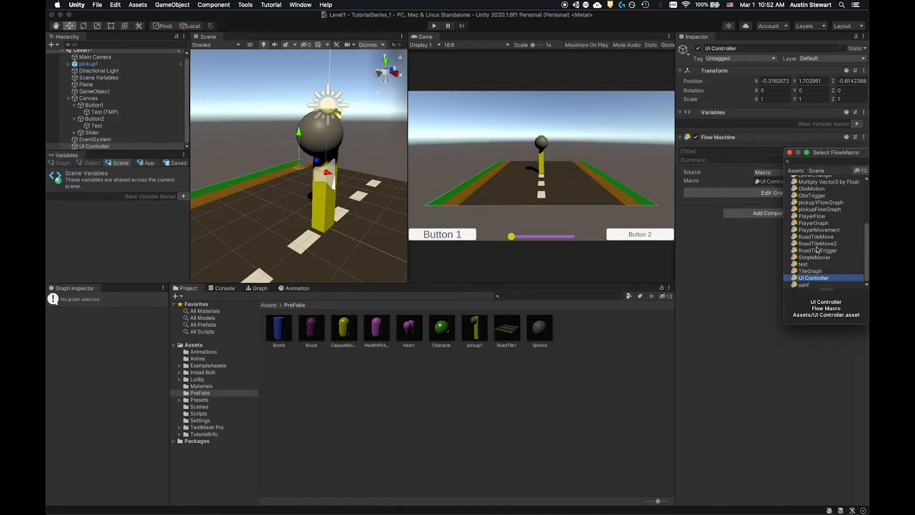
pyautogui.click(790, 152)
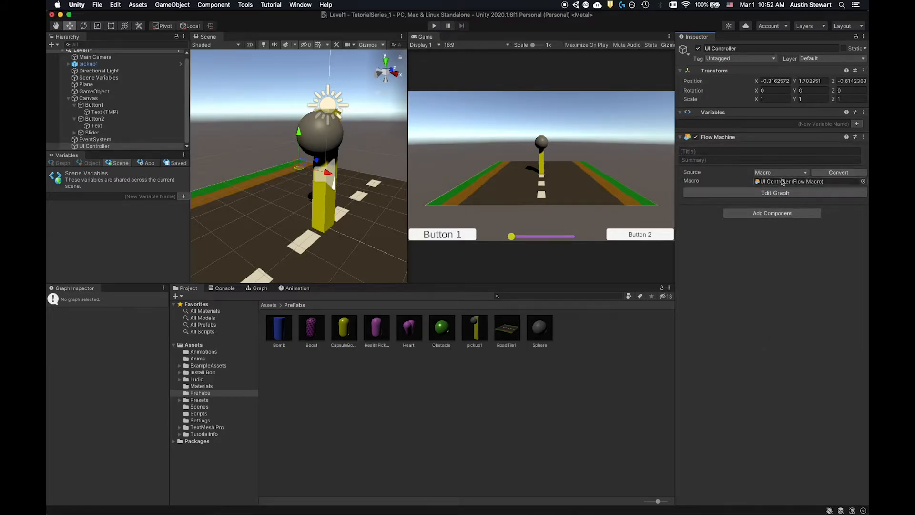
# - Open the UI Controller macro's flow graph and delete all of its existing nodes
pyautogui.click(744, 193)
pyautogui.moveTo(513, 383); pyautogui.dragTo(391, 475)
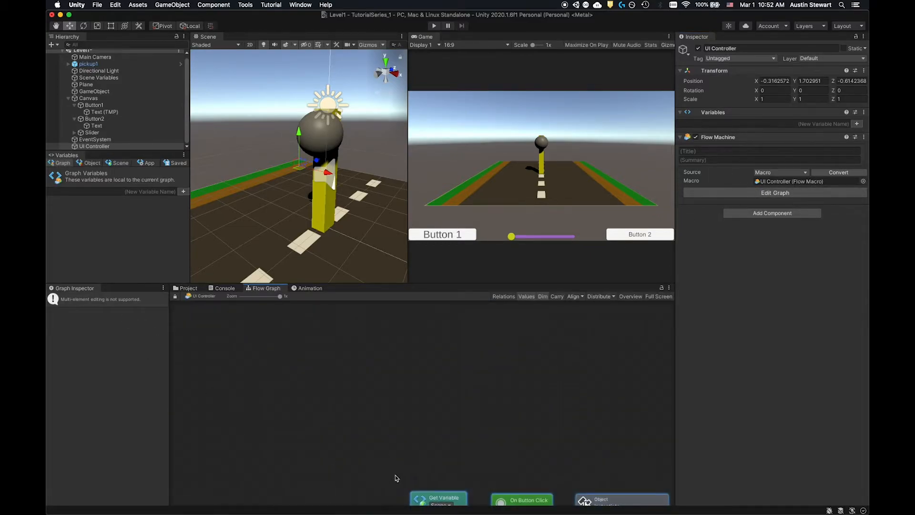
pyautogui.rightClick(511, 499)
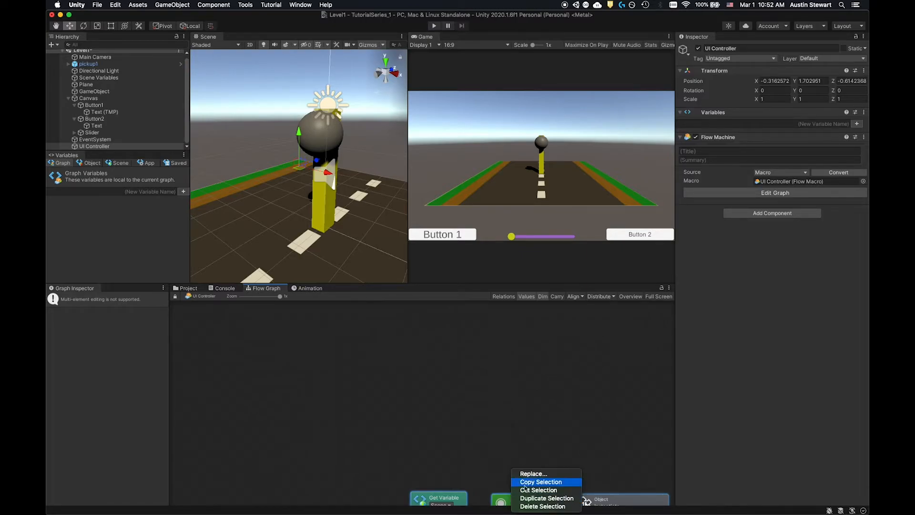
pyautogui.click(536, 507)
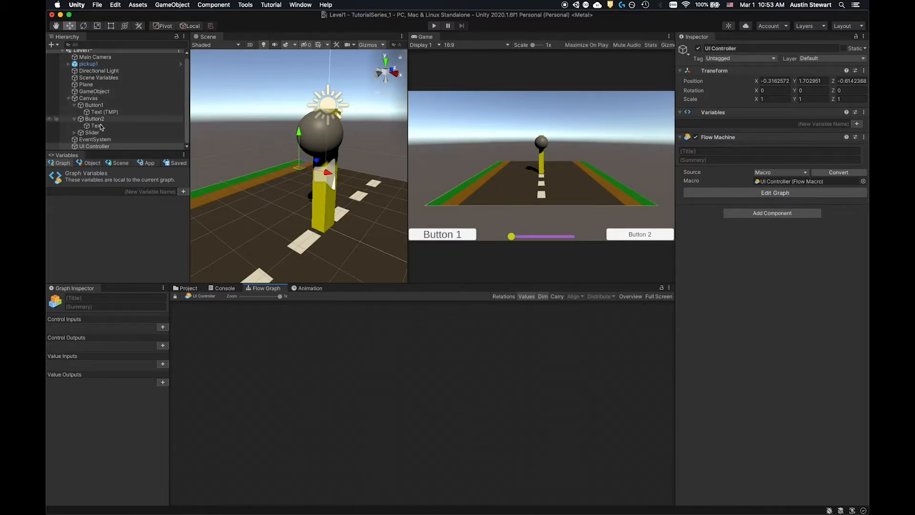
# - Add a scene variable named Button1
pyautogui.click(104, 147)
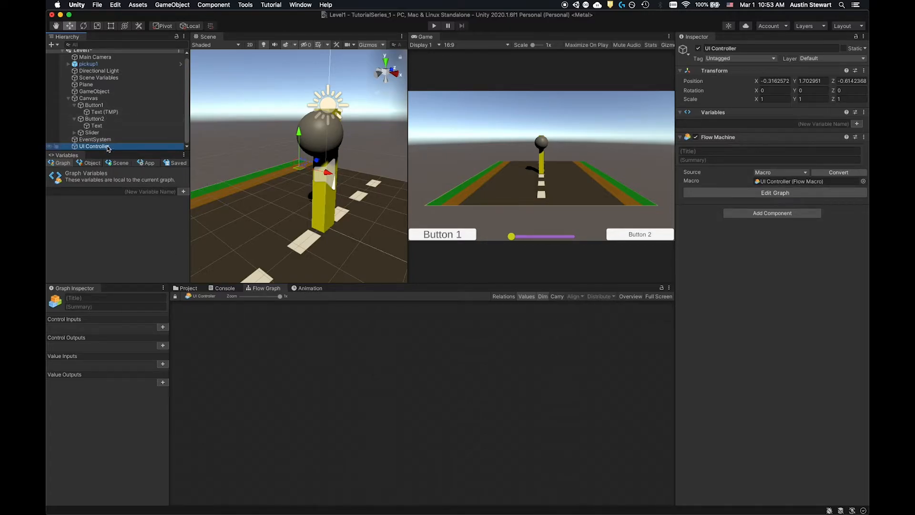
pyautogui.click(118, 163)
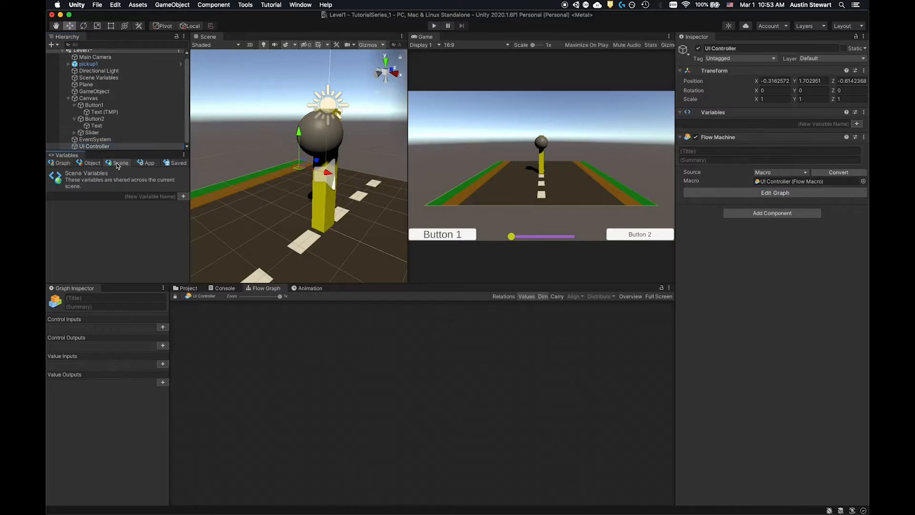
pyautogui.click(140, 195)
pyautogui.write('Button')
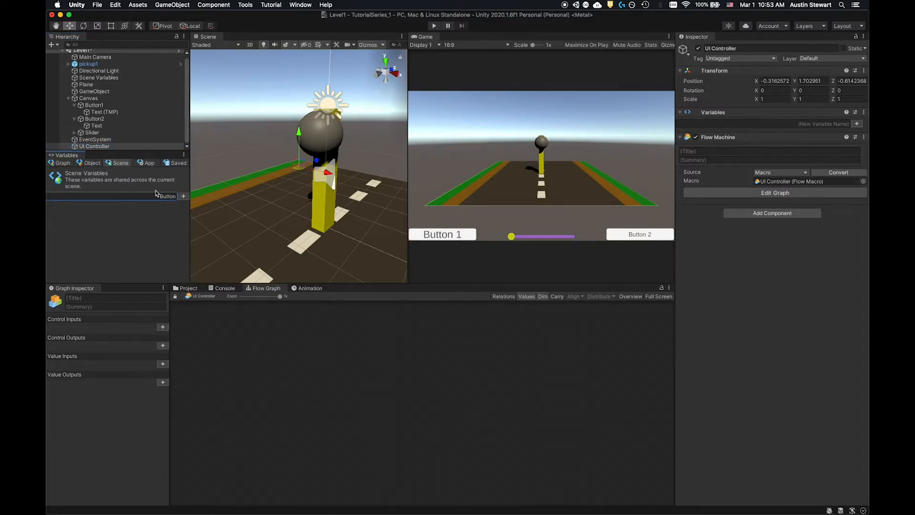
pyautogui.write('1')
pyautogui.click(184, 197)
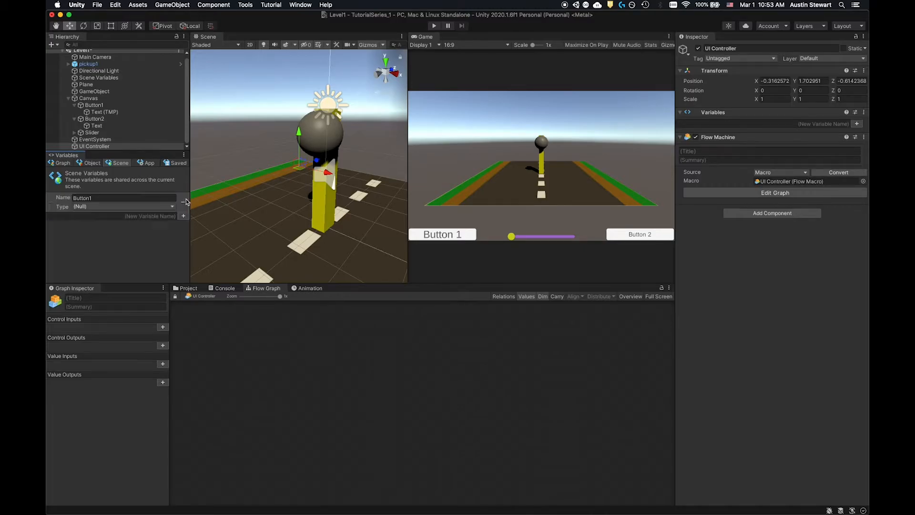
# - Set the Button1 variable's type to Button and assign the Button1 object as its value
pyautogui.click(169, 206)
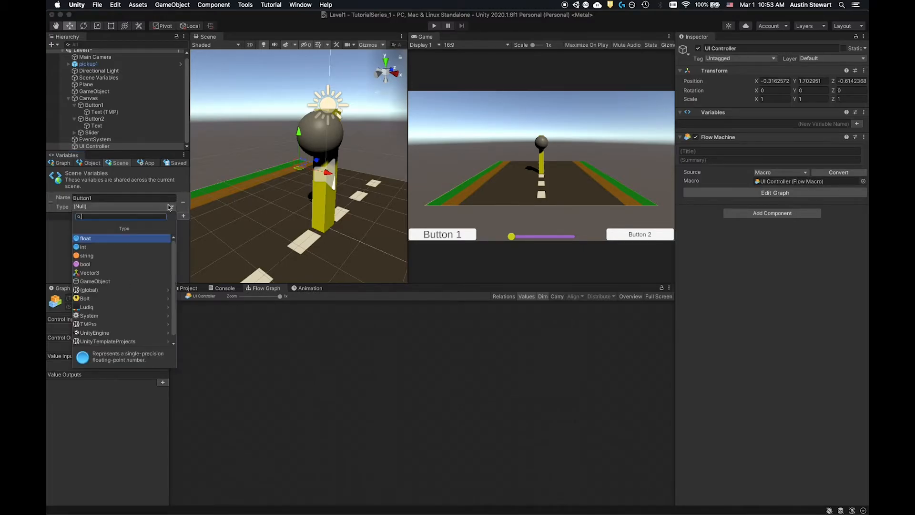
pyautogui.write('button')
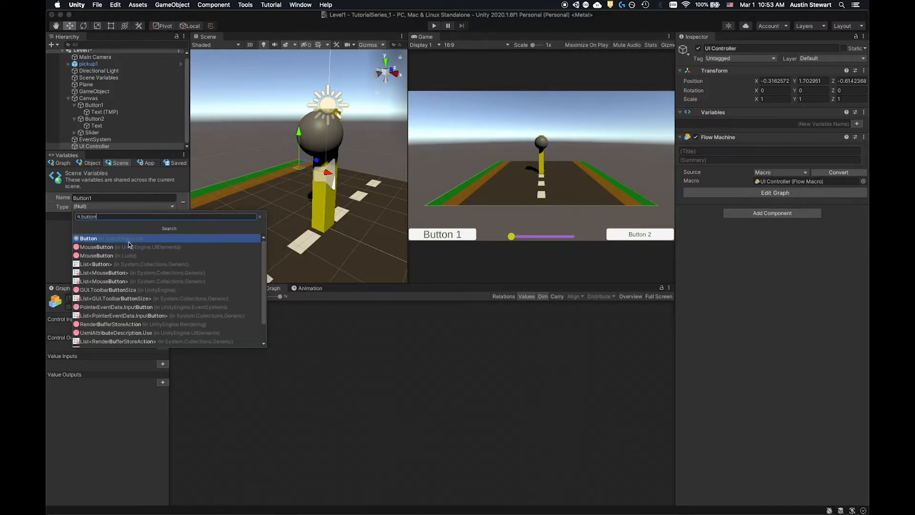
pyautogui.click(129, 240)
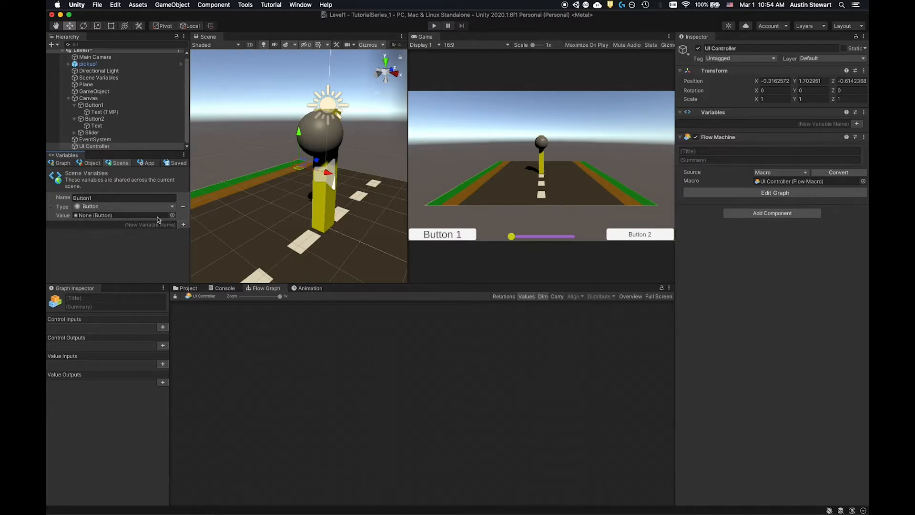
pyautogui.click(173, 215)
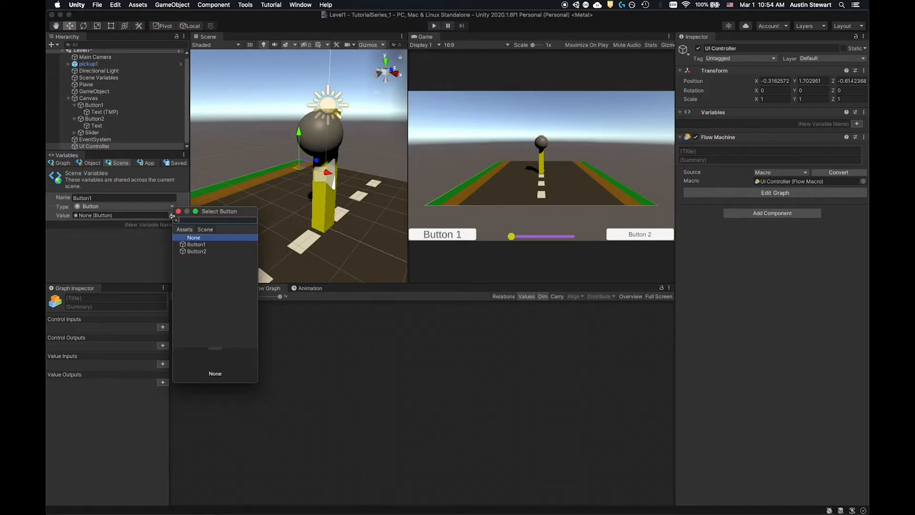
pyautogui.click(194, 245)
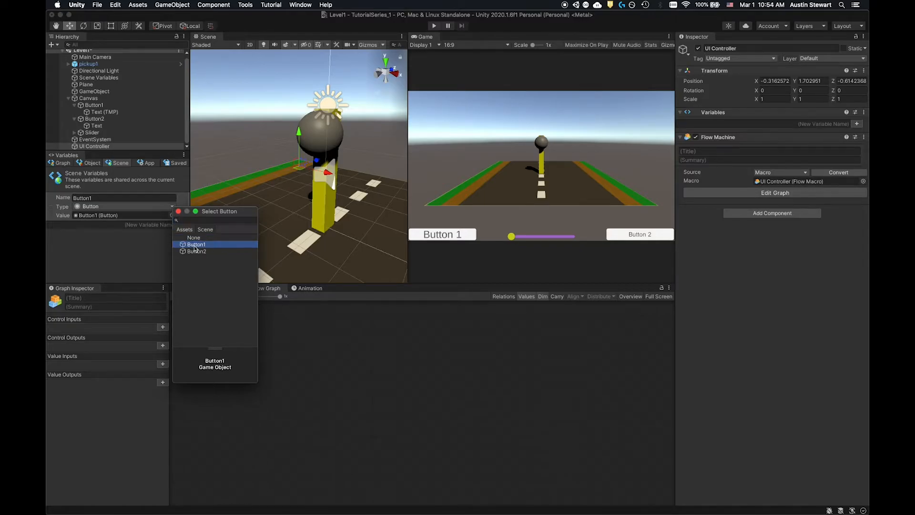
pyautogui.click(179, 212)
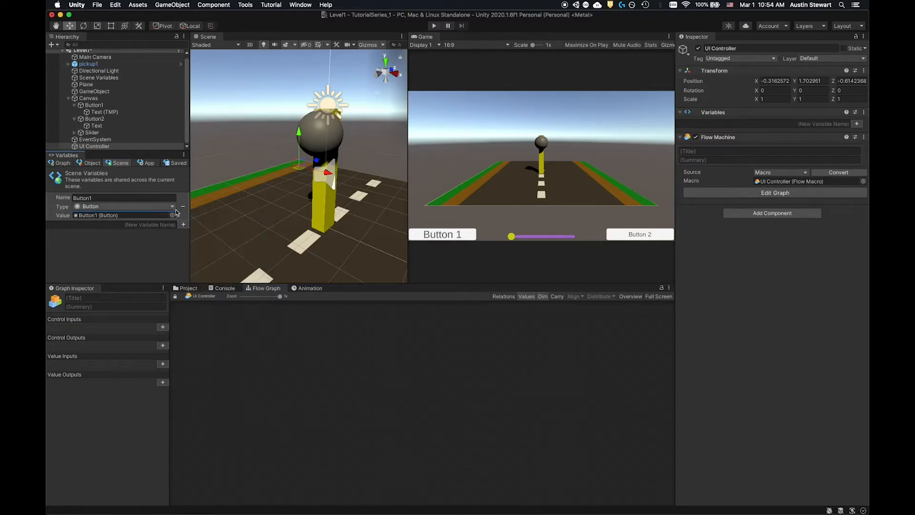
# - Add a scene variable named Button2 of type Button with the Button2 object as its value
pyautogui.click(171, 225)
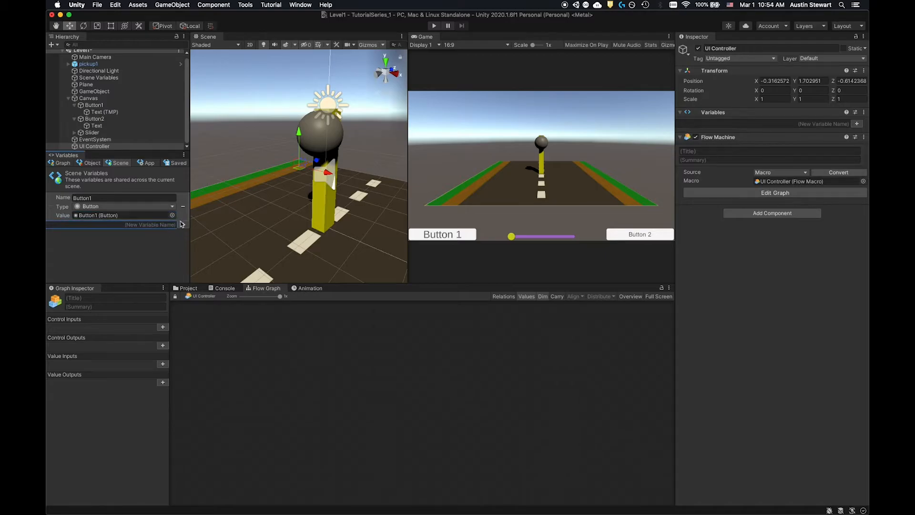
pyautogui.write('Button2')
pyautogui.click(184, 225)
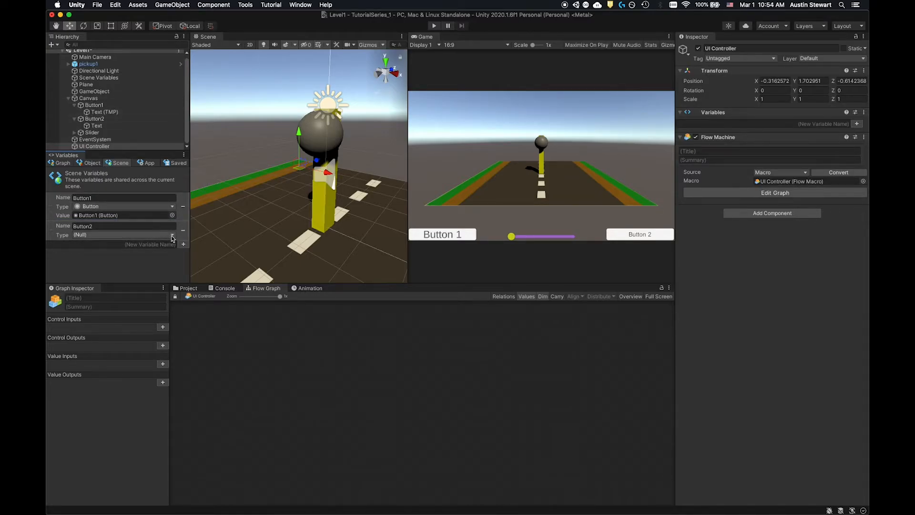
pyautogui.click(172, 235)
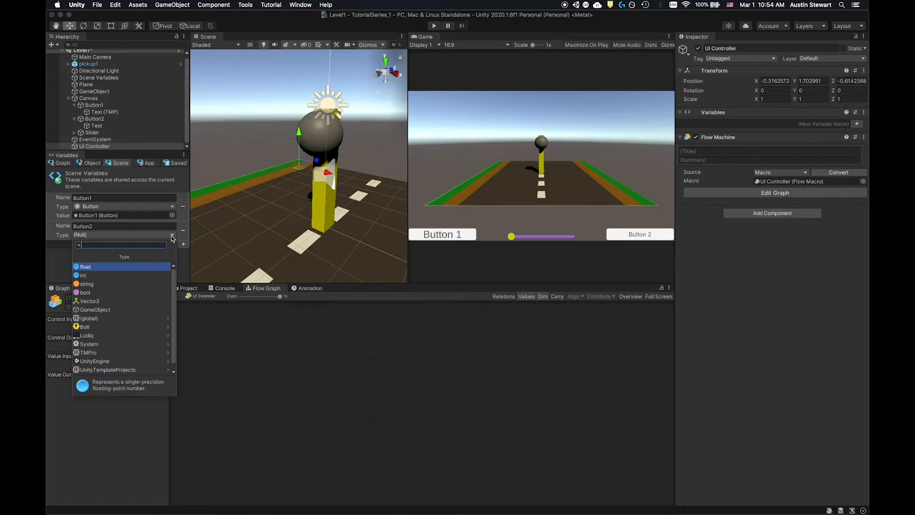
pyautogui.write('butt')
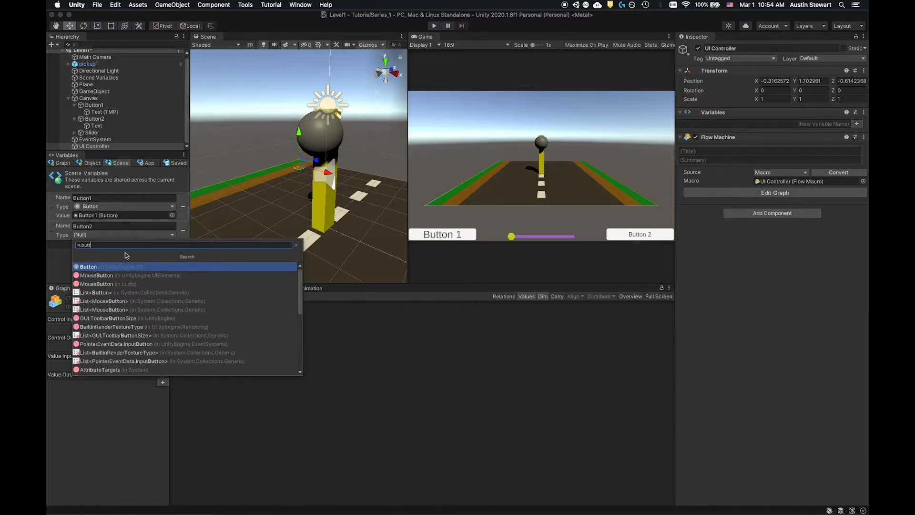
pyautogui.click(122, 268)
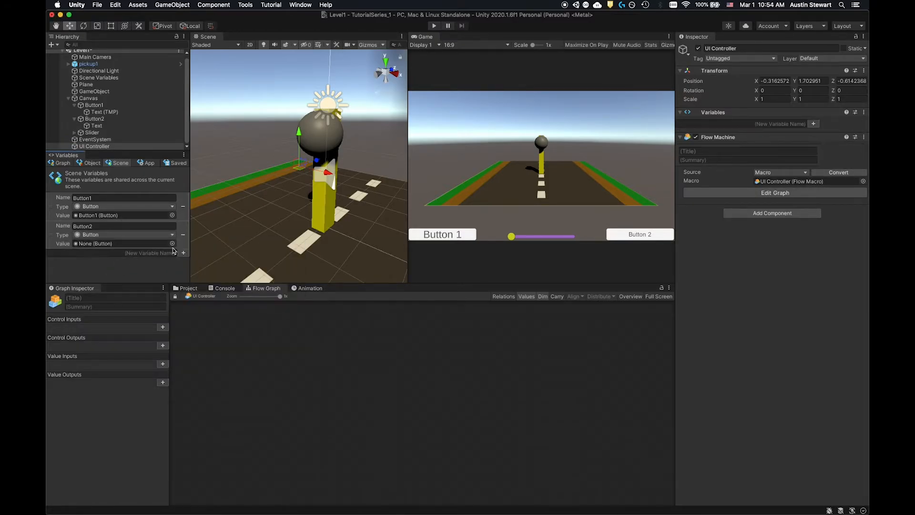
pyautogui.click(173, 243)
pyautogui.click(198, 280)
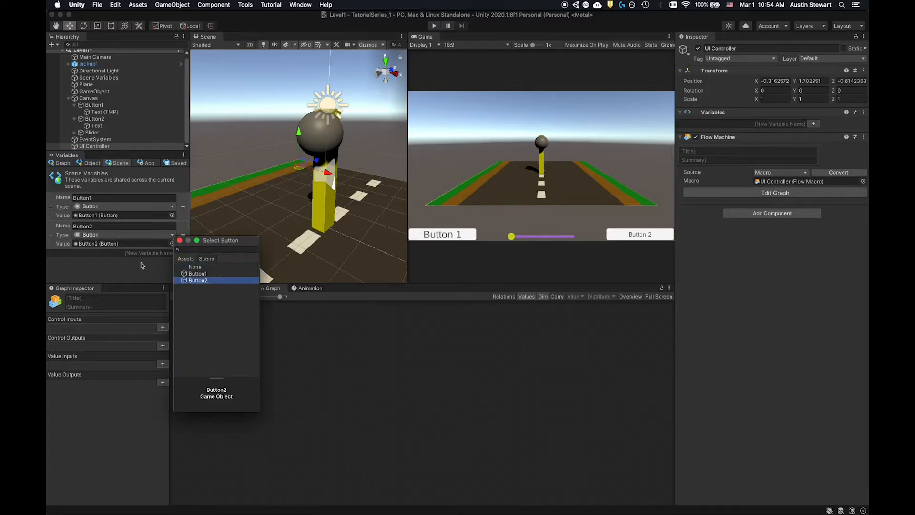
# - Add a scene variable named Slider of type Slider with the Slider object as its value
pyautogui.click(148, 255)
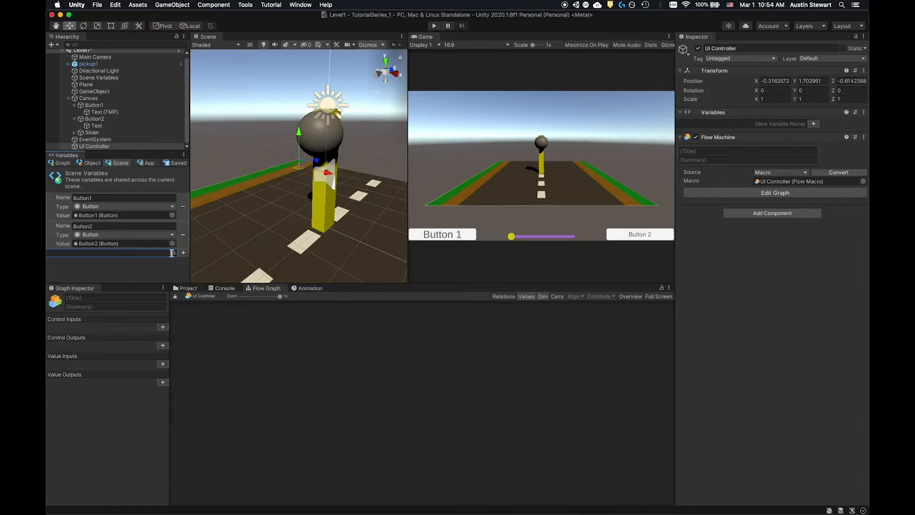
pyautogui.click(184, 253)
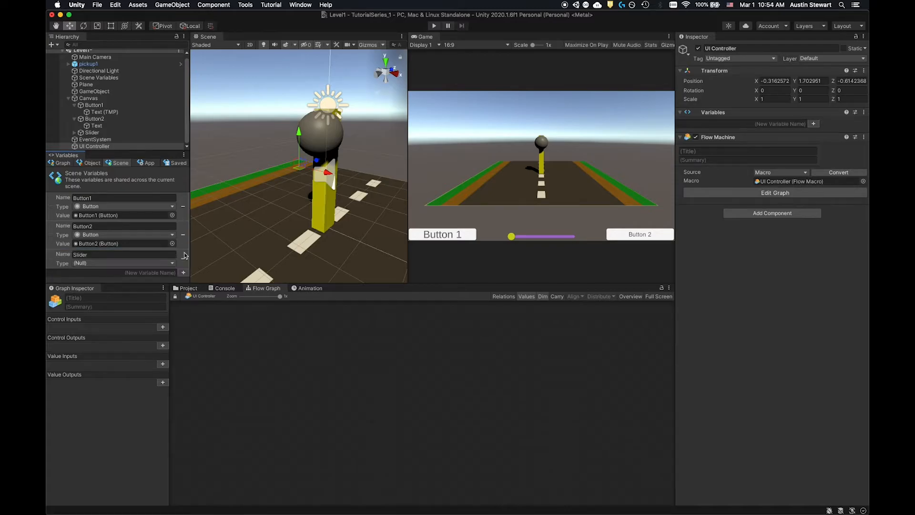
pyautogui.click(160, 264)
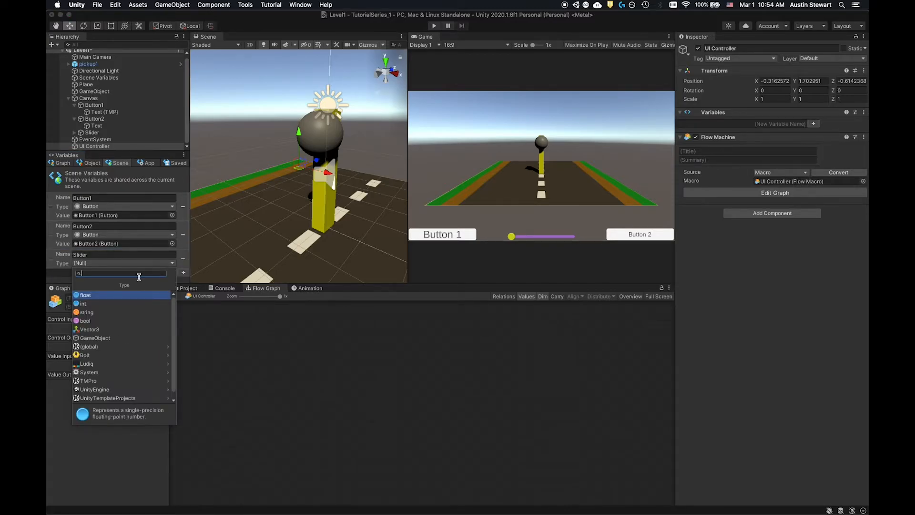
pyautogui.write('slider')
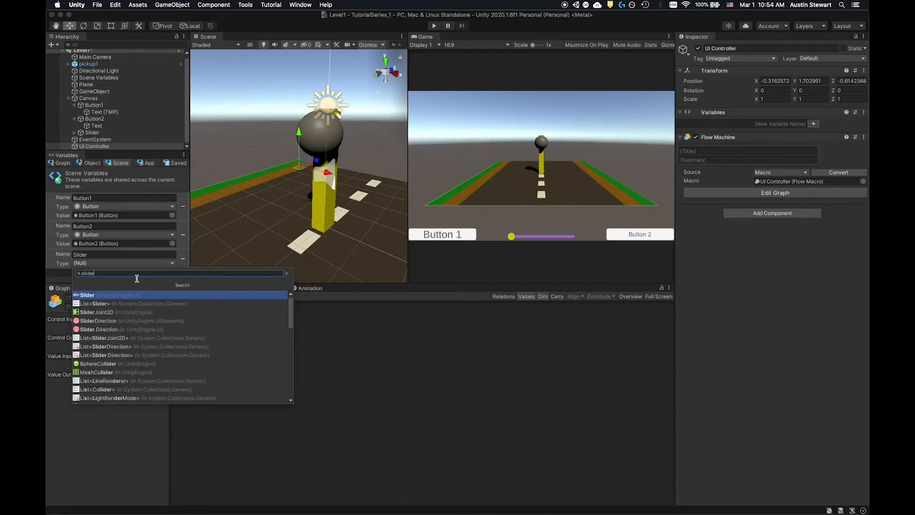
pyautogui.click(135, 295)
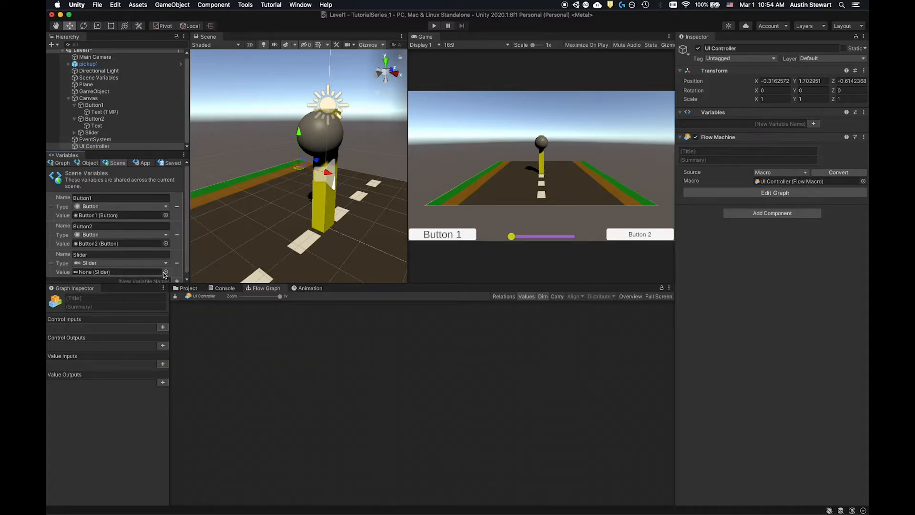
pyautogui.click(165, 272)
pyautogui.click(182, 300)
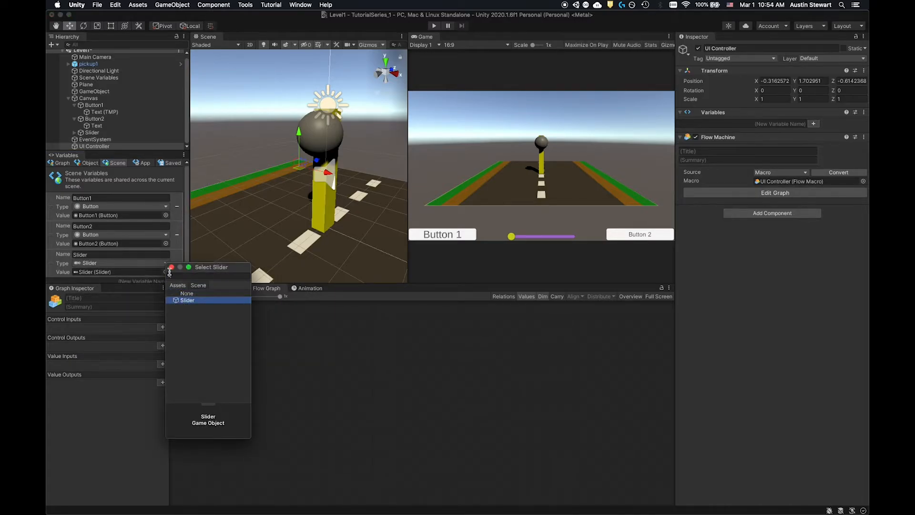
pyautogui.click(171, 267)
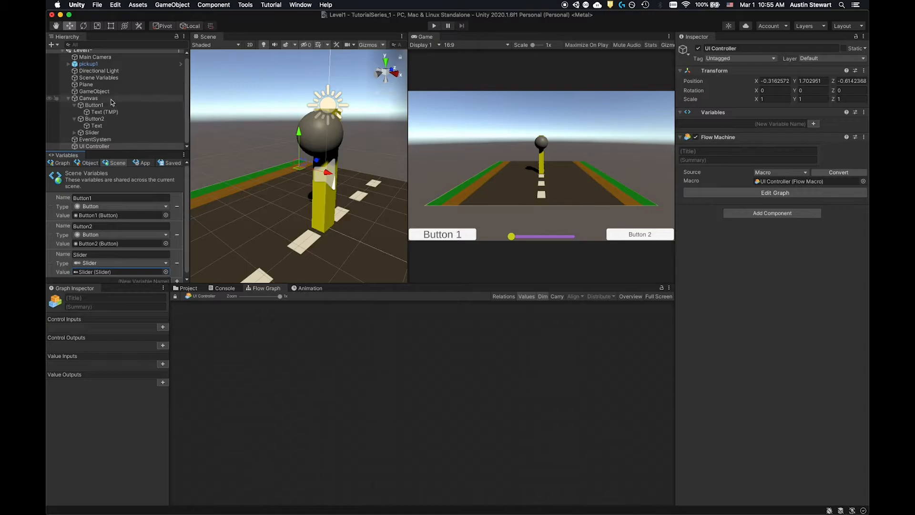
# - Add an On Button Click event node to the UI Controller's flow graph, leaving room before it for an input node
pyautogui.click(96, 146)
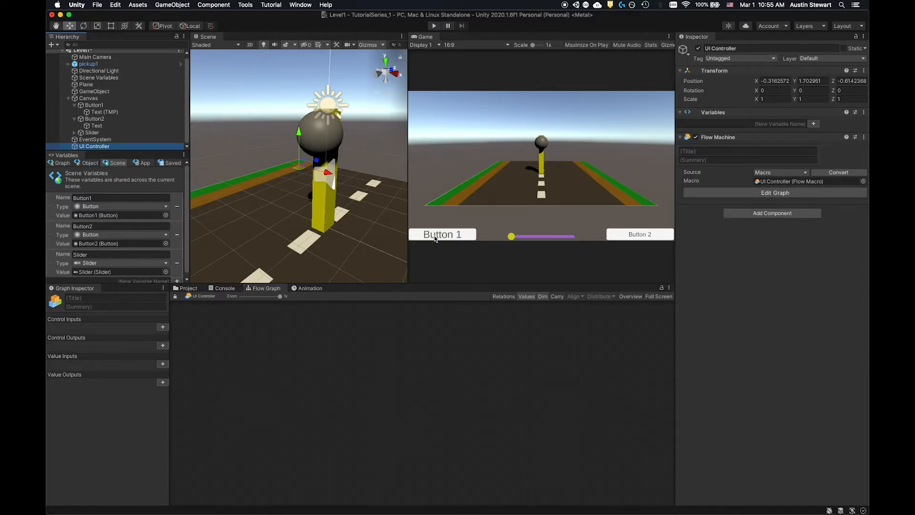
pyautogui.rightClick(288, 349)
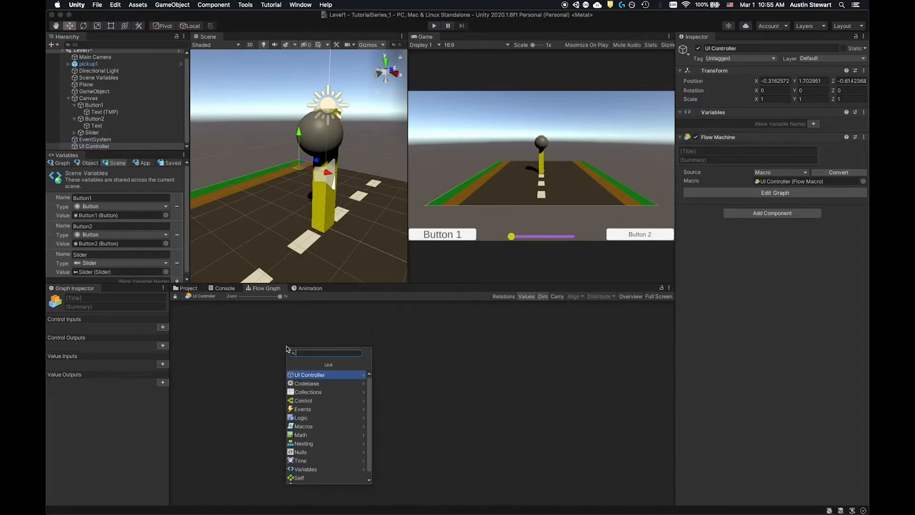
pyautogui.write('on butt')
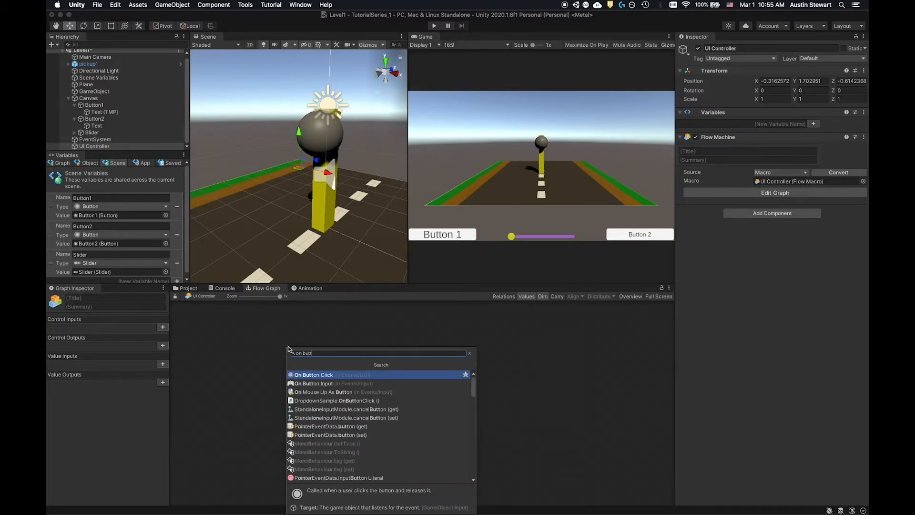
pyautogui.click(315, 374)
pyautogui.moveTo(327, 358); pyautogui.dragTo(334, 356)
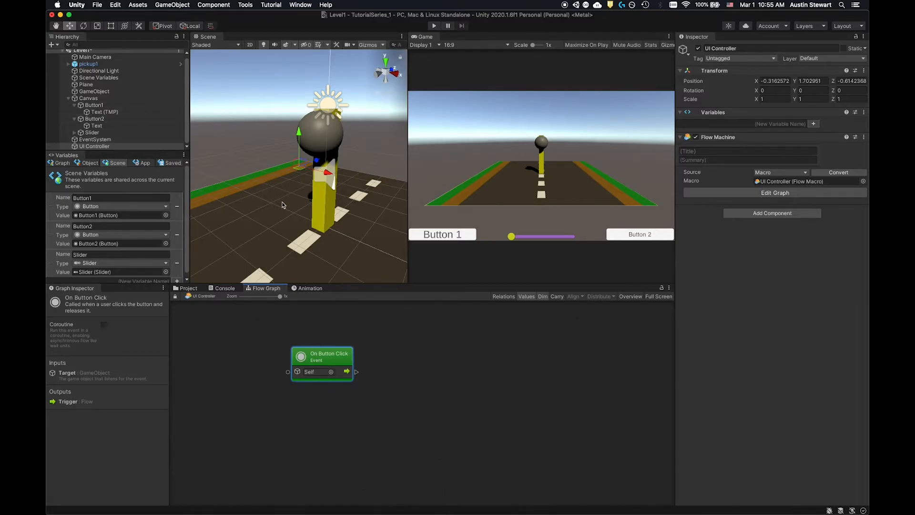
pyautogui.moveTo(337, 355); pyautogui.dragTo(353, 337)
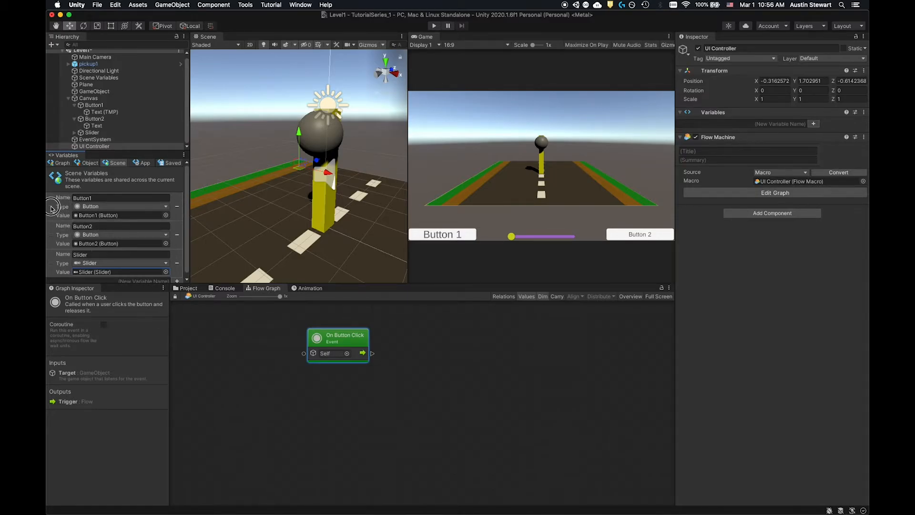
pyautogui.moveTo(349, 336); pyautogui.dragTo(430, 343)
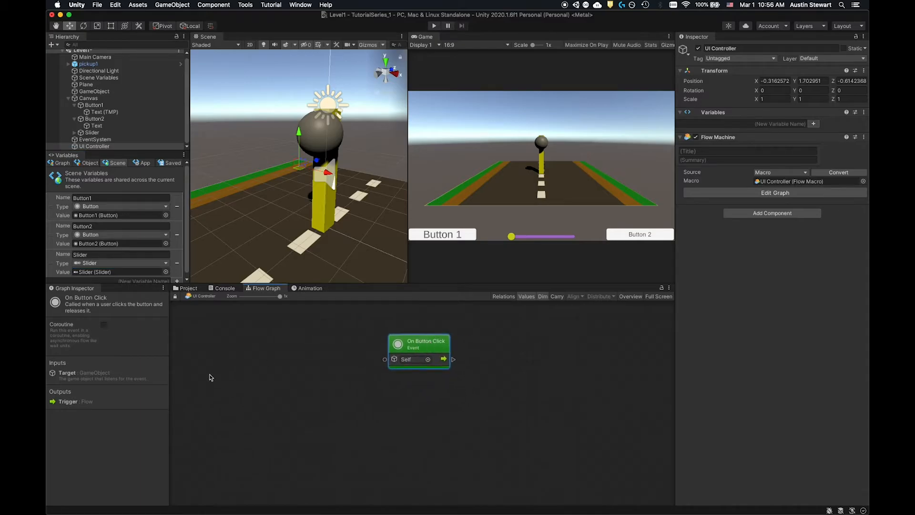
# - Add a Get Variable node for the scene variable Button1, connect it to On Button Click's target input and align both nodes
pyautogui.click(220, 372)
pyautogui.click(145, 272)
pyautogui.moveTo(146, 272); pyautogui.dragTo(260, 356)
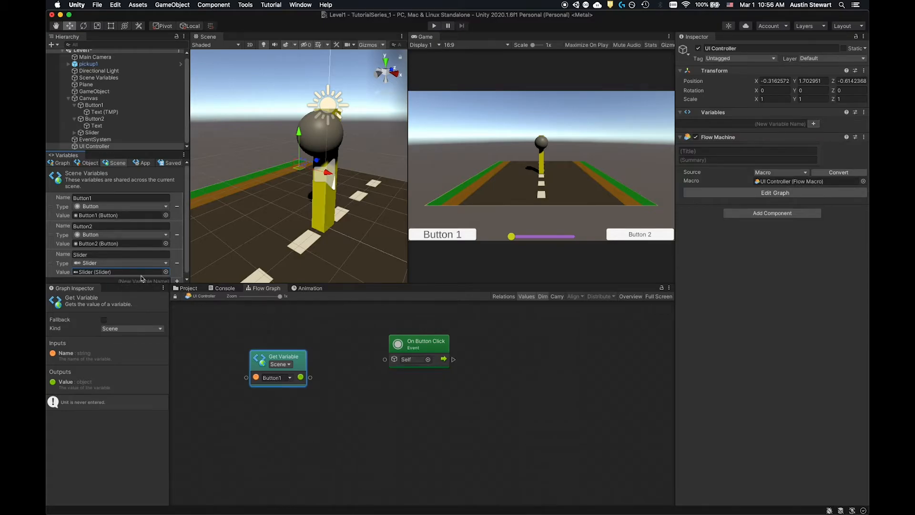
pyautogui.click(301, 359)
pyautogui.moveTo(300, 358); pyautogui.dragTo(384, 360)
pyautogui.click(308, 339)
pyautogui.moveTo(308, 339); pyautogui.dragTo(332, 338)
pyautogui.moveTo(413, 342)
pyautogui.mouseDown()
pyautogui.moveTo(400, 342)
pyautogui.moveTo(414, 348)
pyautogui.mouseUp()
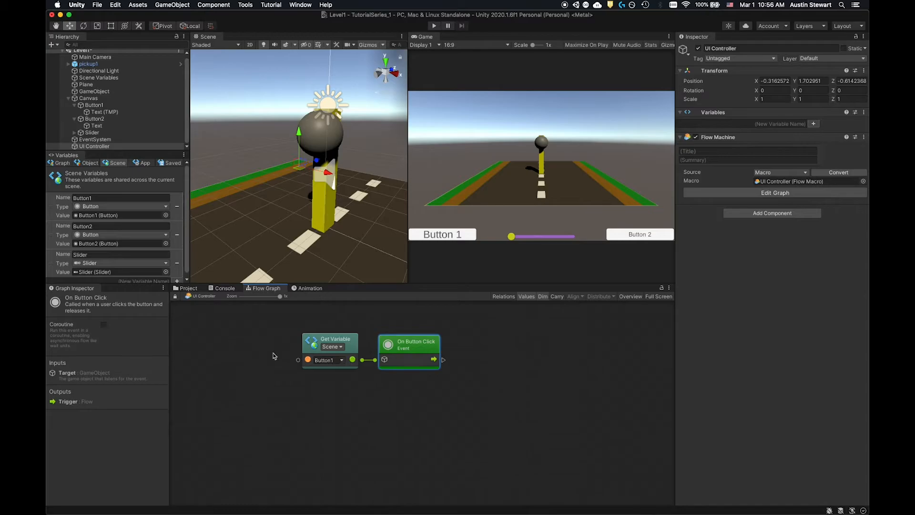
pyautogui.moveTo(347, 345); pyautogui.dragTo(328, 343)
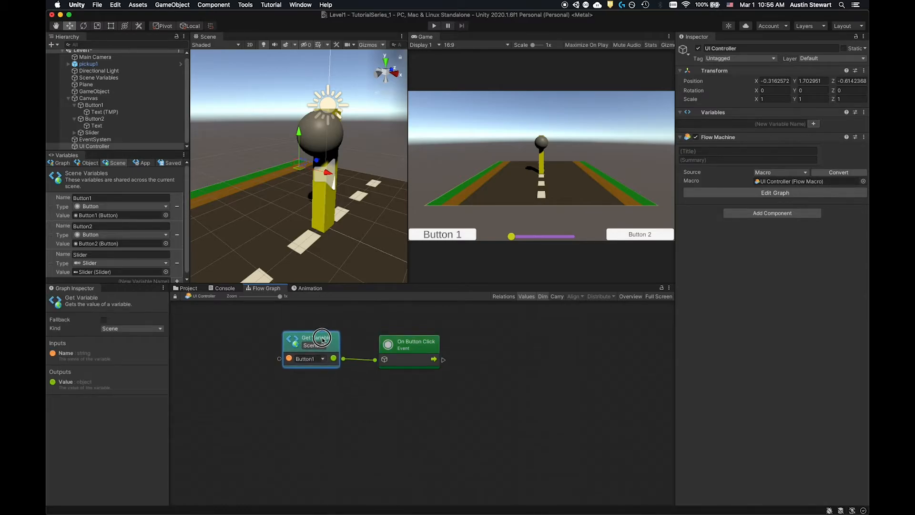
pyautogui.moveTo(422, 344); pyautogui.dragTo(410, 341)
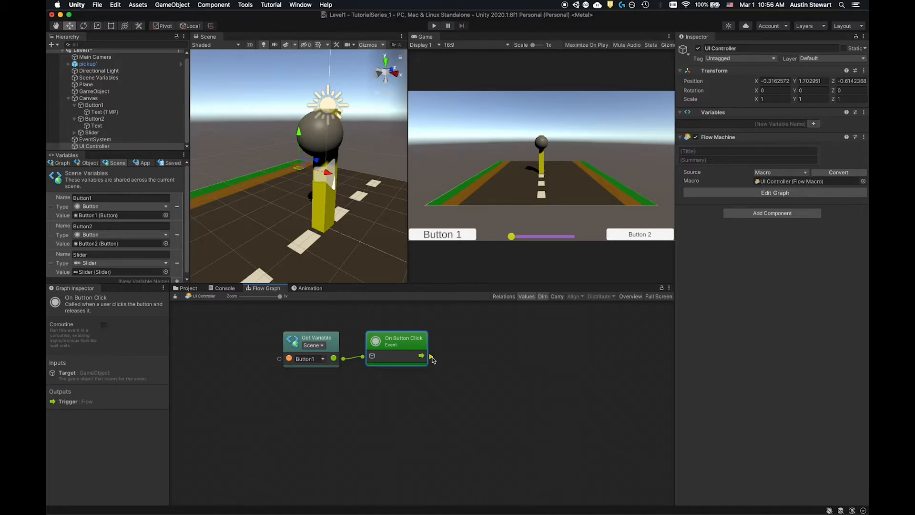
# - Connect the On Button Click trigger to a new Object Instantiate (original, position, rotation) node
pyautogui.moveTo(431, 357); pyautogui.dragTo(480, 356)
pyautogui.write('inst')
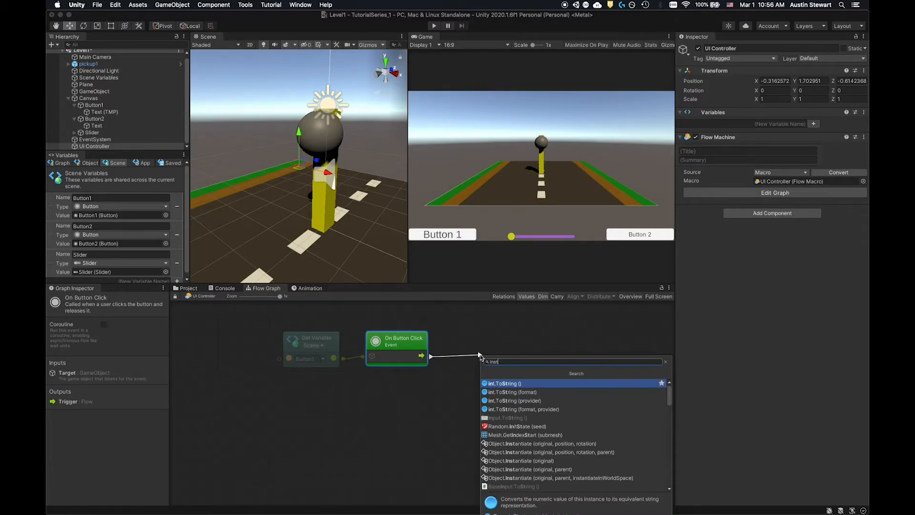
pyautogui.write('ant')
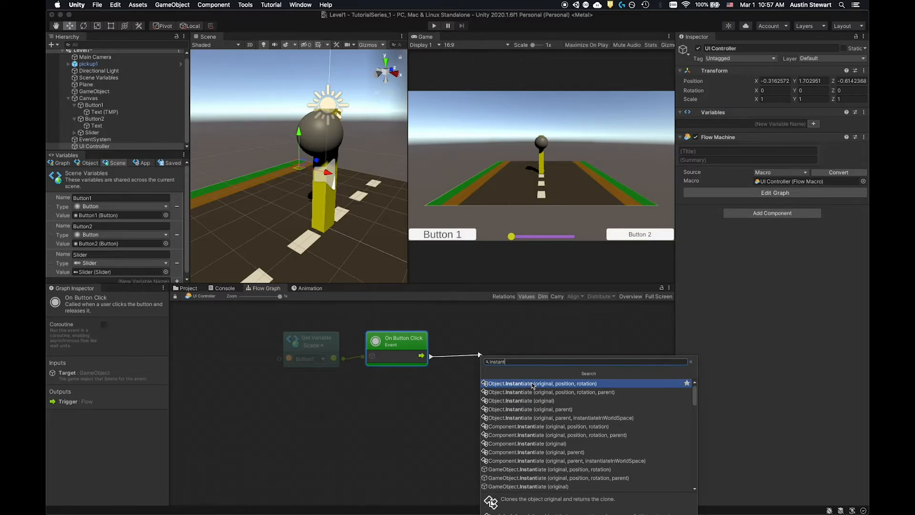
pyautogui.click(533, 384)
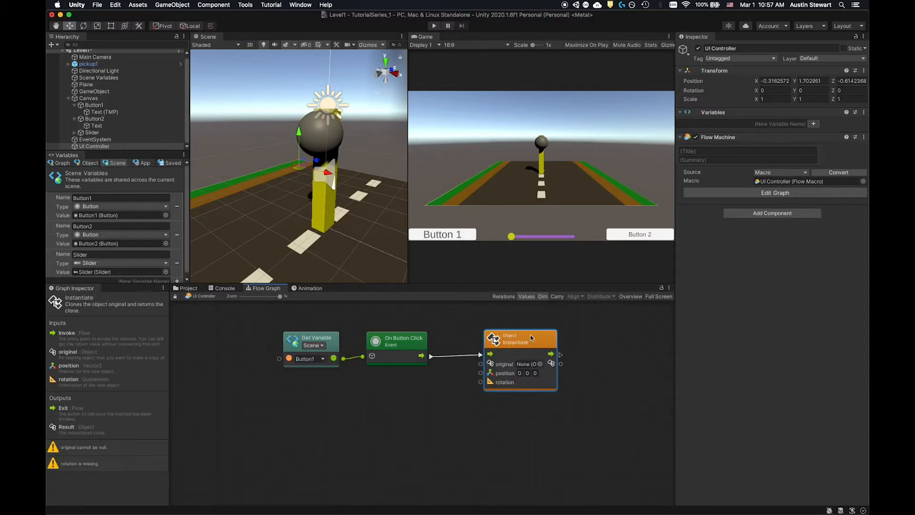
pyautogui.moveTo(531, 340); pyautogui.dragTo(531, 352)
# - Feed the Instantiate node's rotation input from a new Quaternion identity (get) node placed below the event node
pyautogui.moveTo(481, 395); pyautogui.dragTo(448, 427)
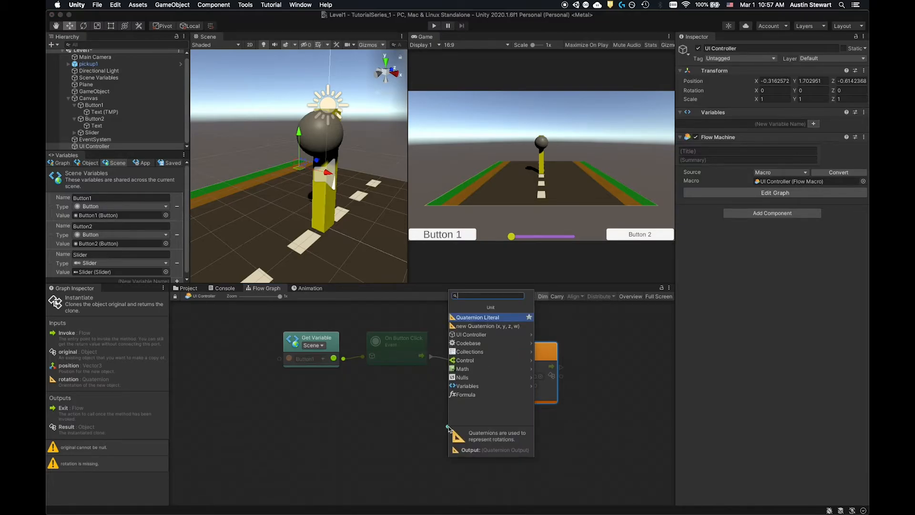
pyautogui.write('quaternion')
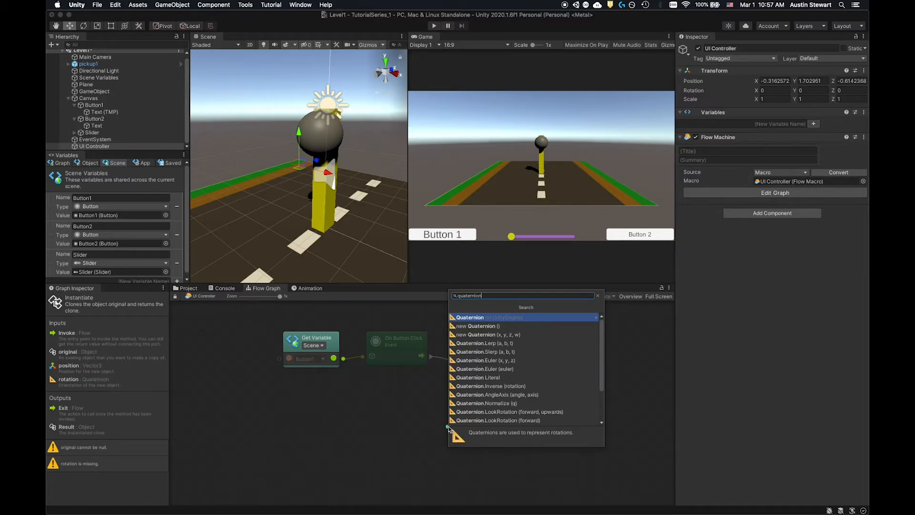
pyautogui.scroll(-4, 500, 393)
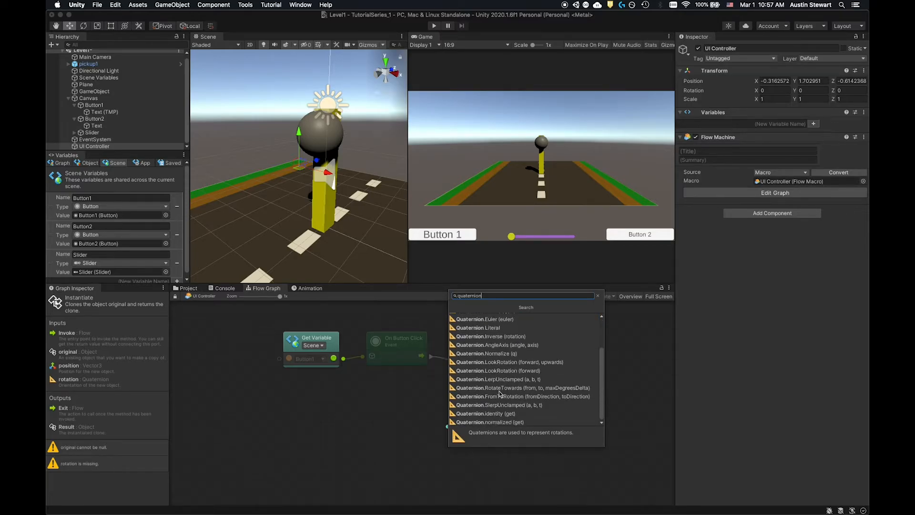
pyautogui.click(501, 416)
pyautogui.moveTo(433, 407); pyautogui.dragTo(438, 430)
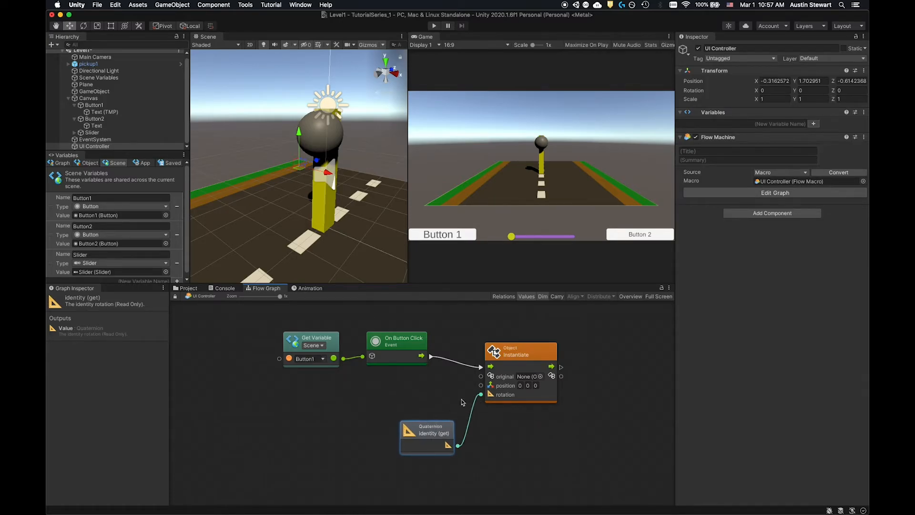
# - Set the Instantiate node's Y position to 10 and align the node with On Button Click
pyautogui.moveTo(528, 363); pyautogui.dragTo(529, 364)
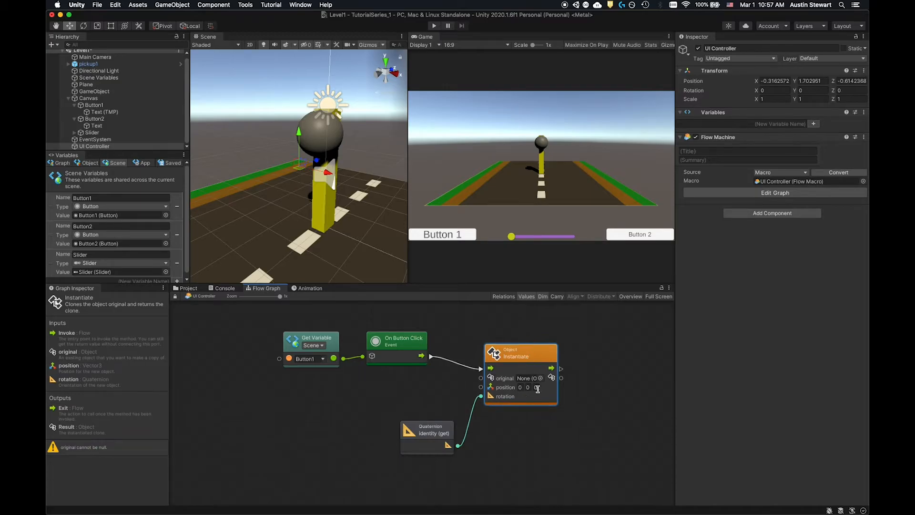
pyautogui.click(528, 387)
pyautogui.write('10')
pyautogui.click(534, 434)
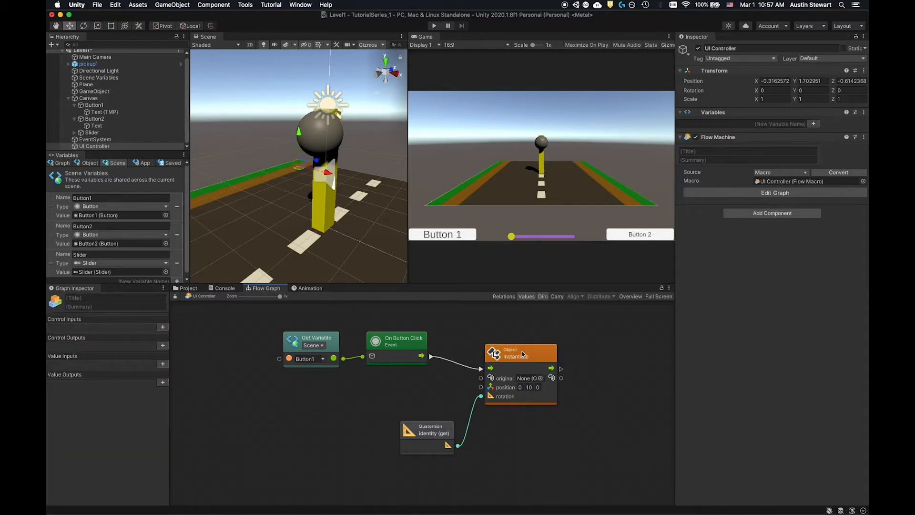
pyautogui.moveTo(523, 354); pyautogui.dragTo(526, 349)
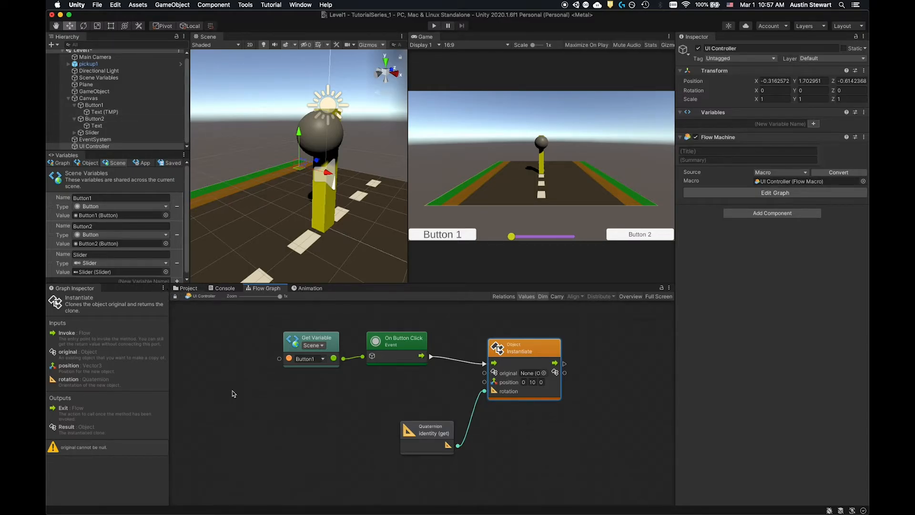
pyautogui.click(521, 344)
pyautogui.moveTo(521, 344); pyautogui.dragTo(510, 337)
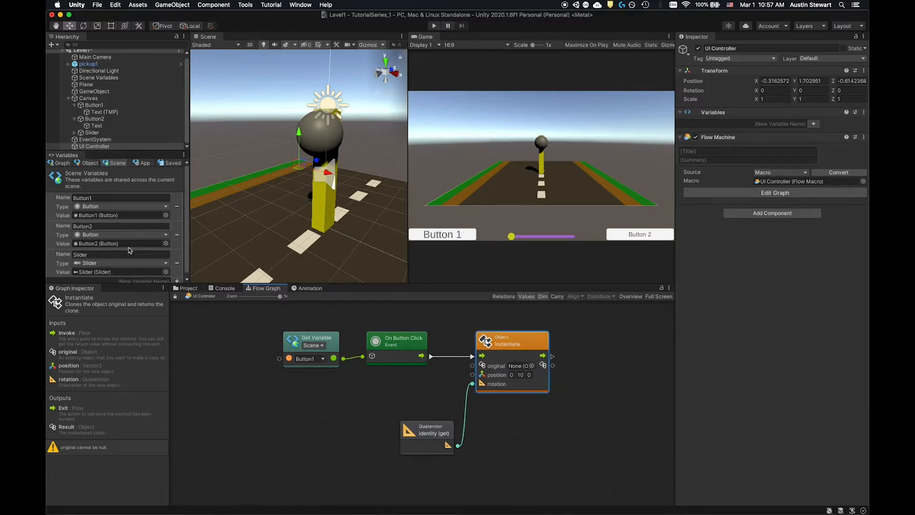
# - Create a 3D sphere in the scene and rename it Button1Drop
pyautogui.click(51, 44)
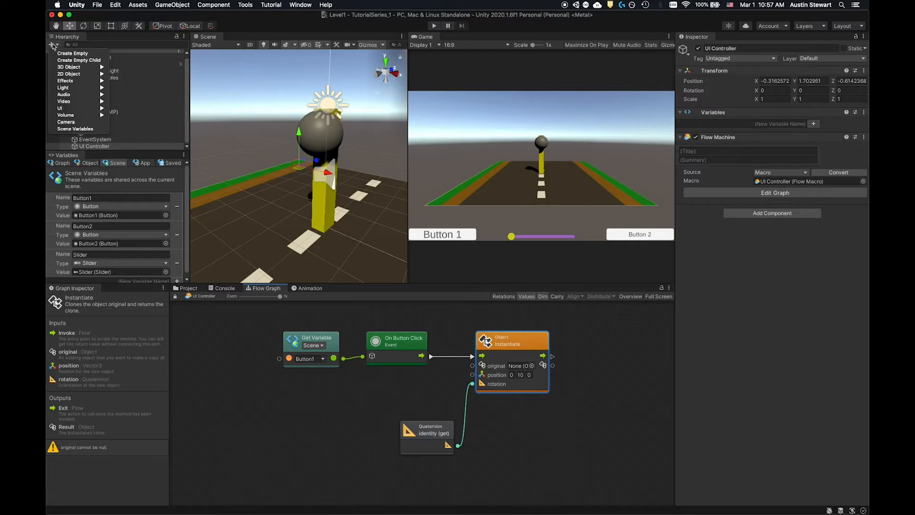
pyautogui.moveTo(63, 68)
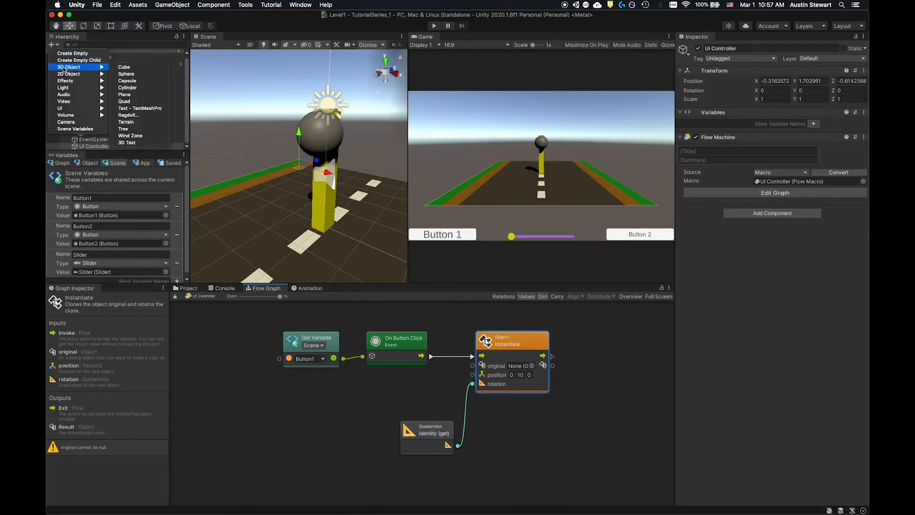
pyautogui.click(127, 74)
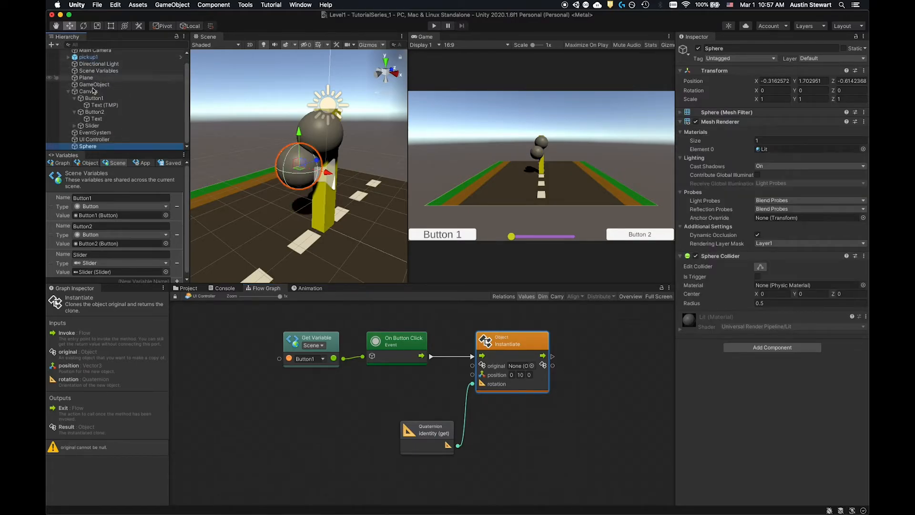
pyautogui.click(756, 48)
pyautogui.write('Bu')
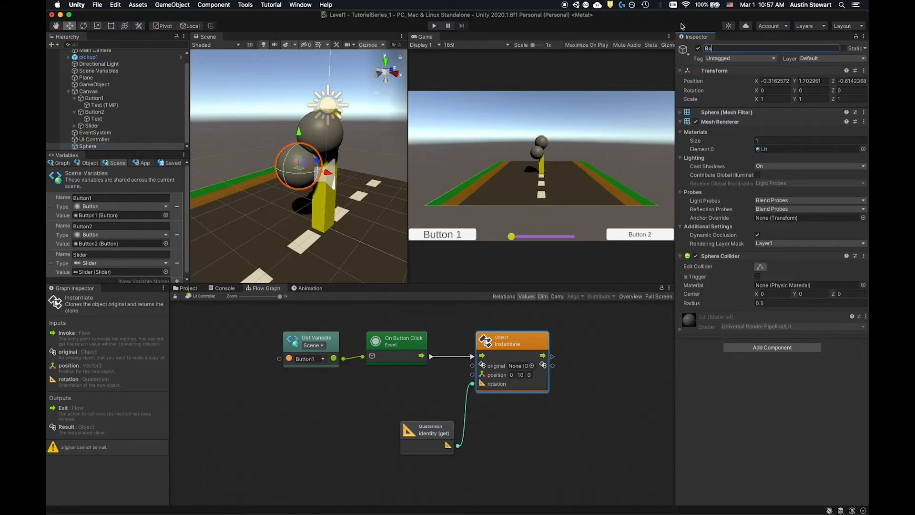
pyautogui.write('tton1Drop')
pyautogui.press('Return')
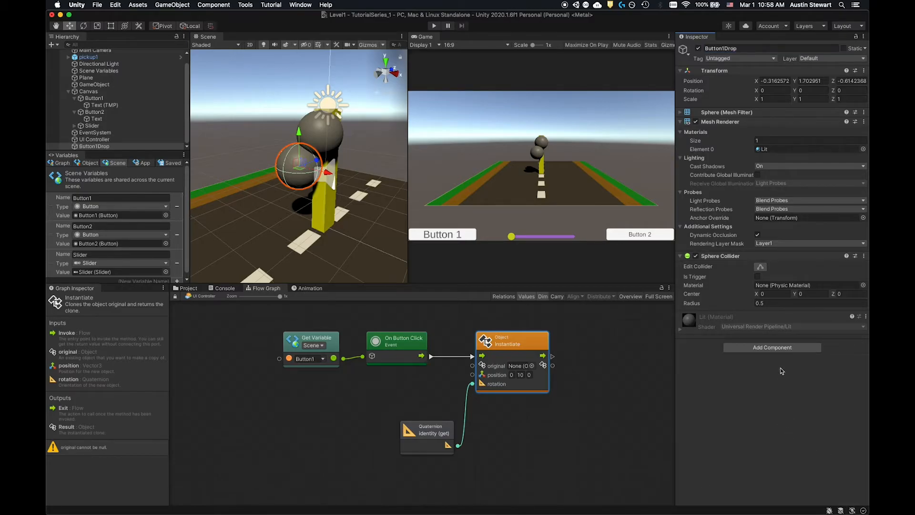
# - Add a Rigidbody component to the Button1Drop sphere
pyautogui.click(780, 349)
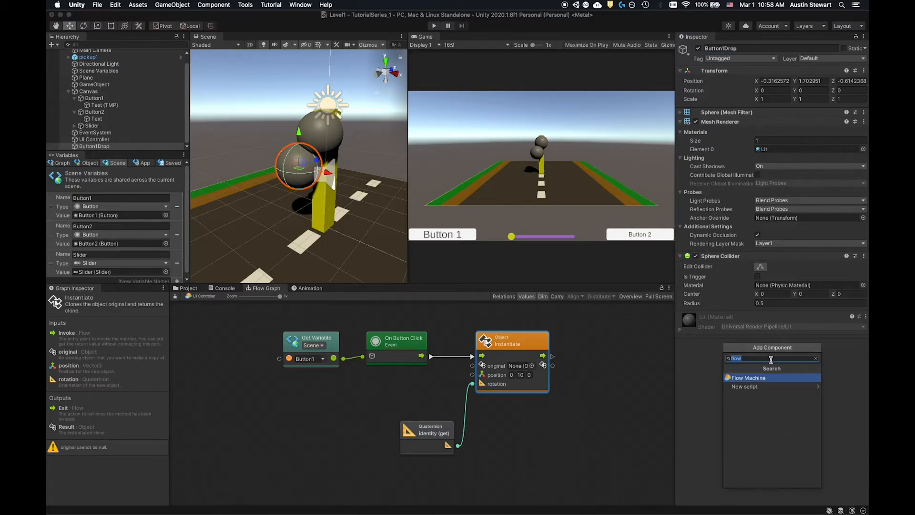
pyautogui.write('r')
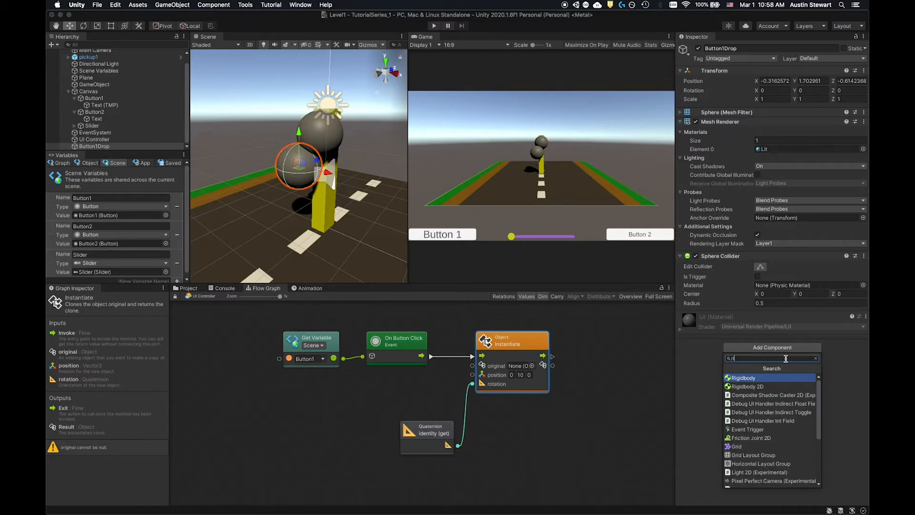
pyautogui.click(742, 379)
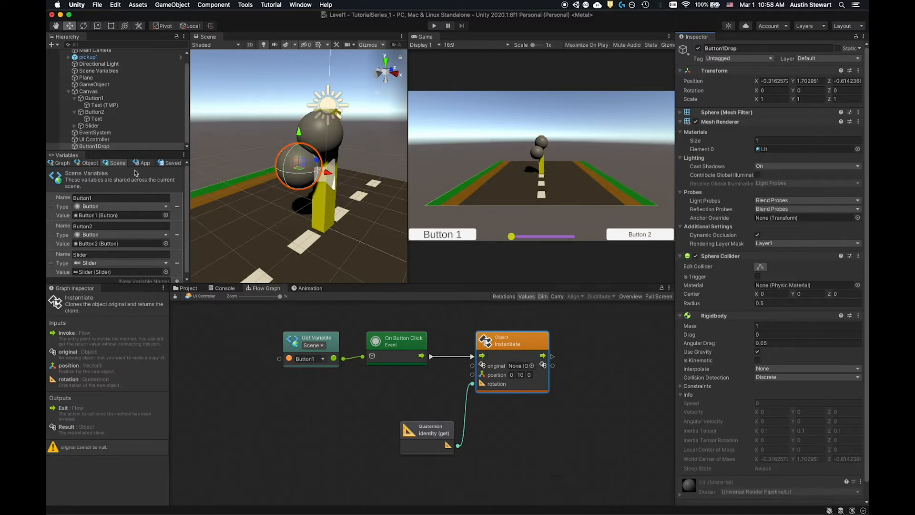
# - Save Button1Drop as a prefab in the PreFabs folder and delete the original from the scene
pyautogui.click(194, 289)
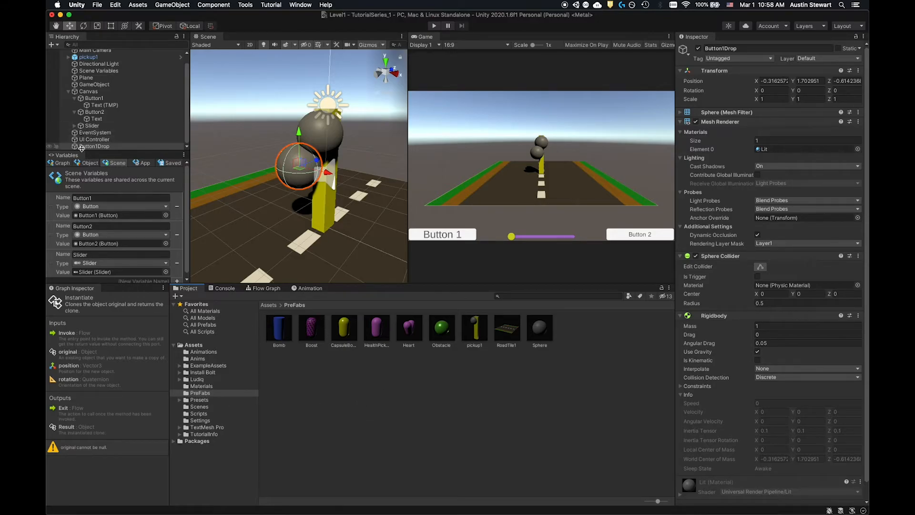
pyautogui.moveTo(74, 148); pyautogui.dragTo(347, 408)
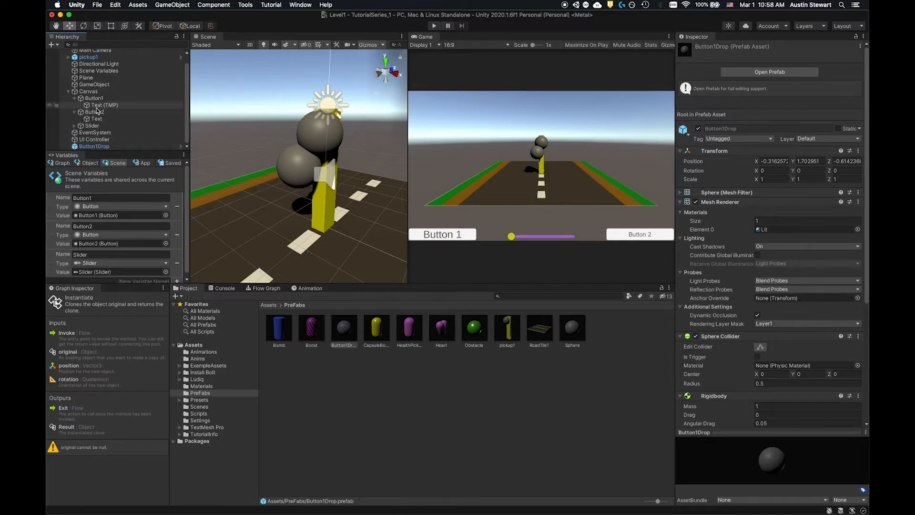
pyautogui.click(85, 146)
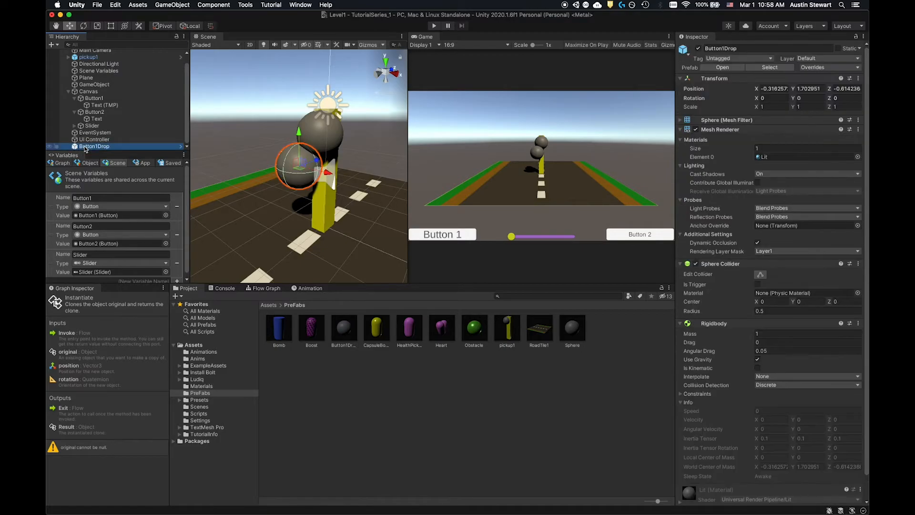
pyautogui.rightClick(85, 147)
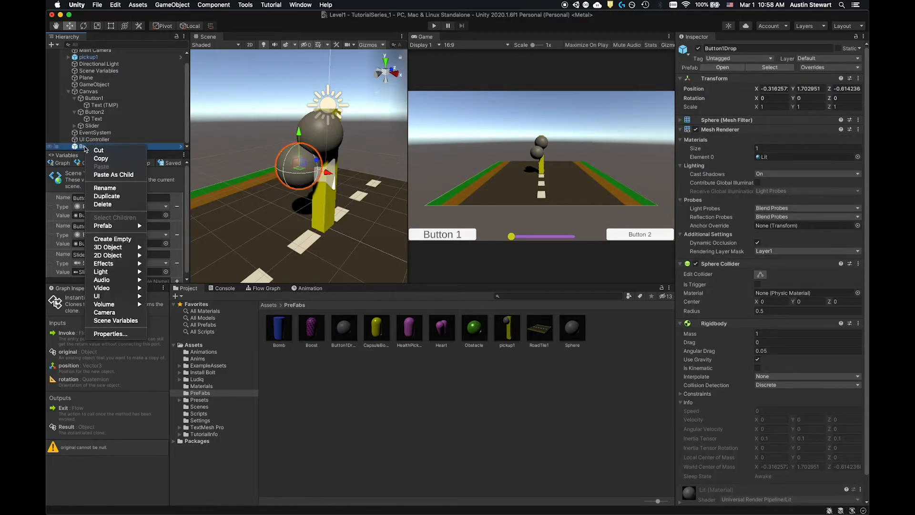
pyautogui.click(103, 204)
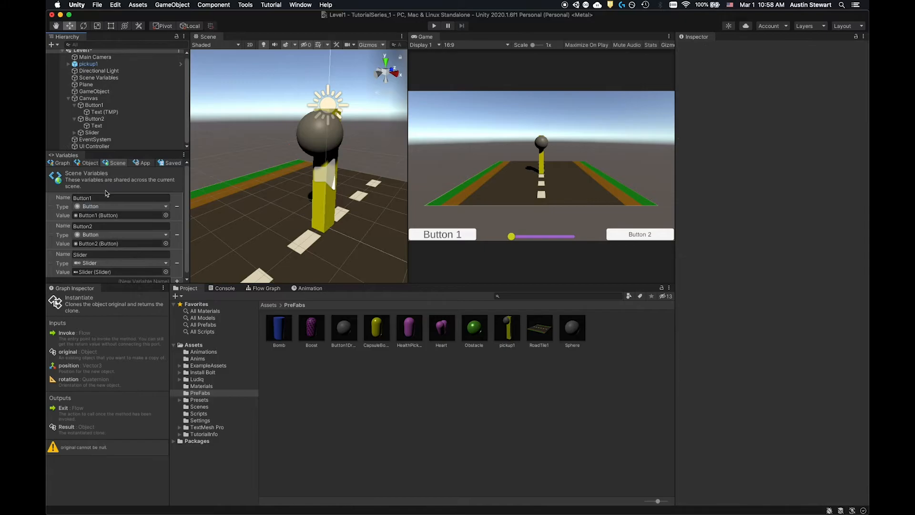
# - In the UI Controller graph, assign the Button1Drop prefab as the Instantiate node's original and move the Instantiate and identity nodes closer together
pyautogui.click(94, 147)
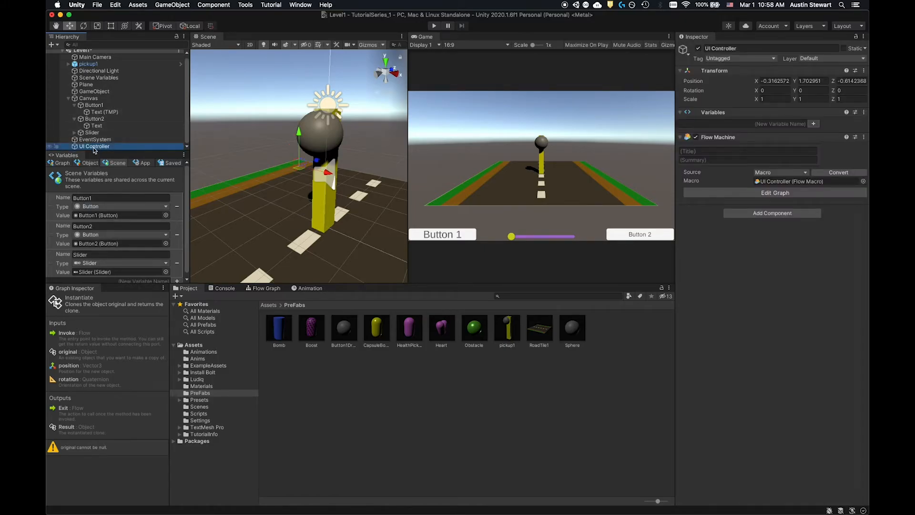
pyautogui.click(258, 289)
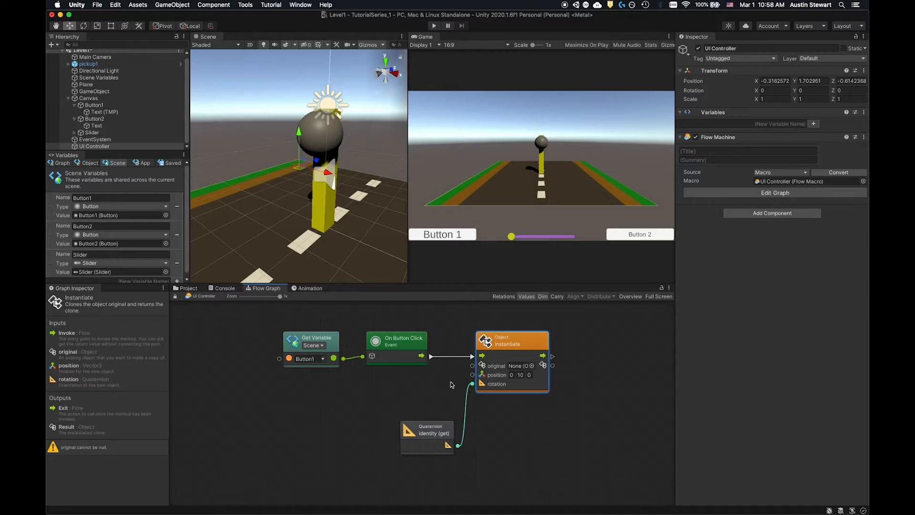
pyautogui.click(533, 366)
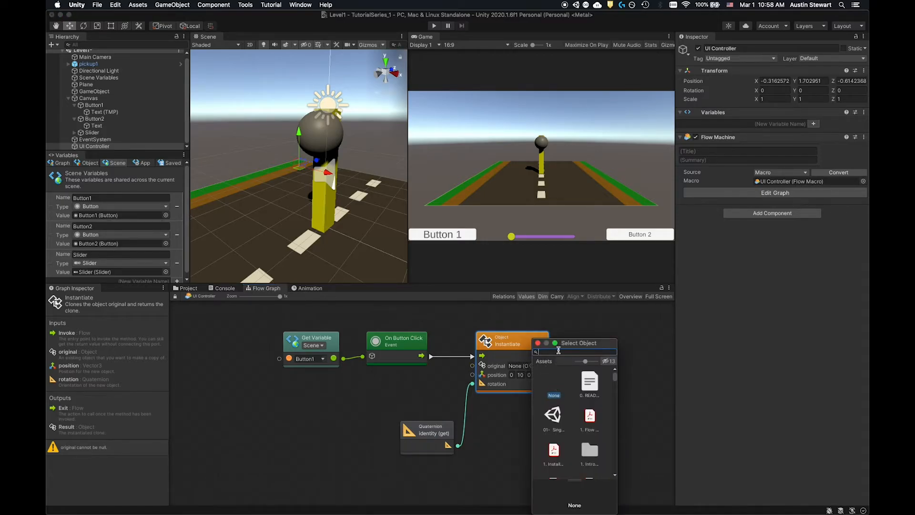
pyautogui.write('Button')
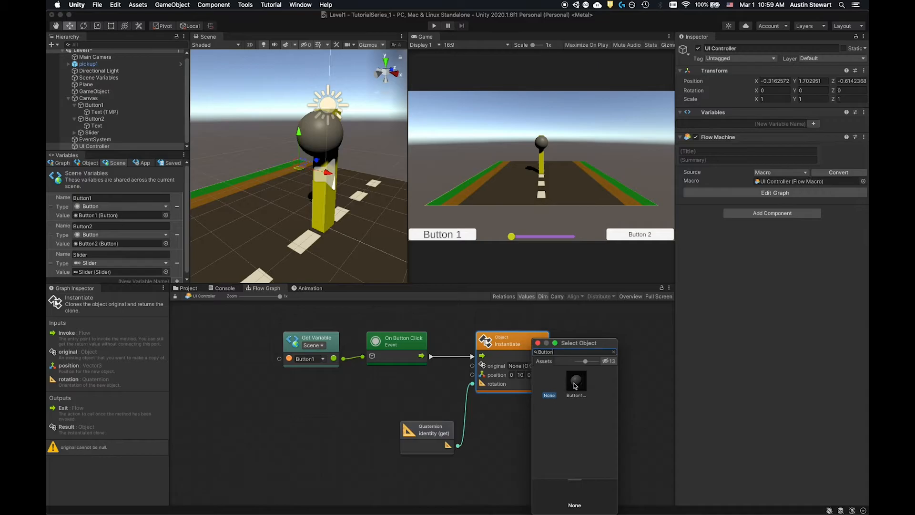
pyautogui.click(578, 381)
pyautogui.moveTo(573, 344); pyautogui.dragTo(625, 336)
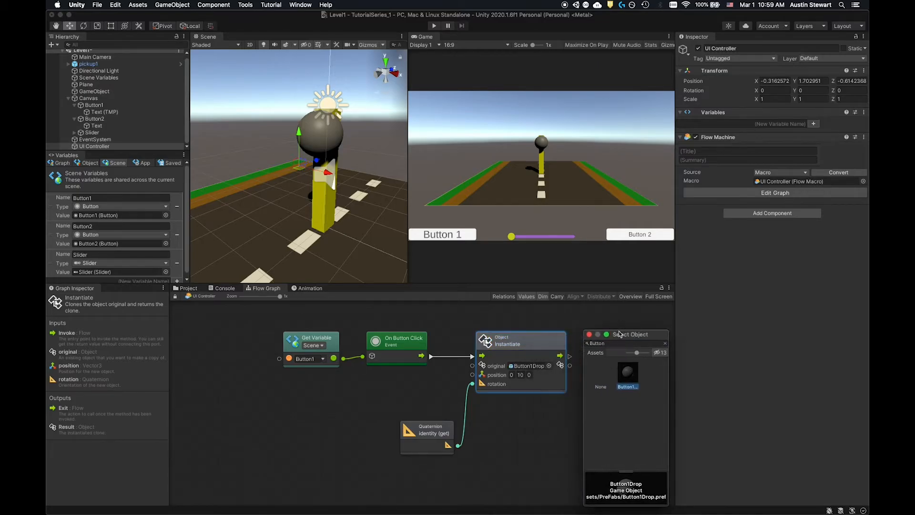
pyautogui.click(590, 334)
pyautogui.moveTo(514, 342); pyautogui.dragTo(502, 343)
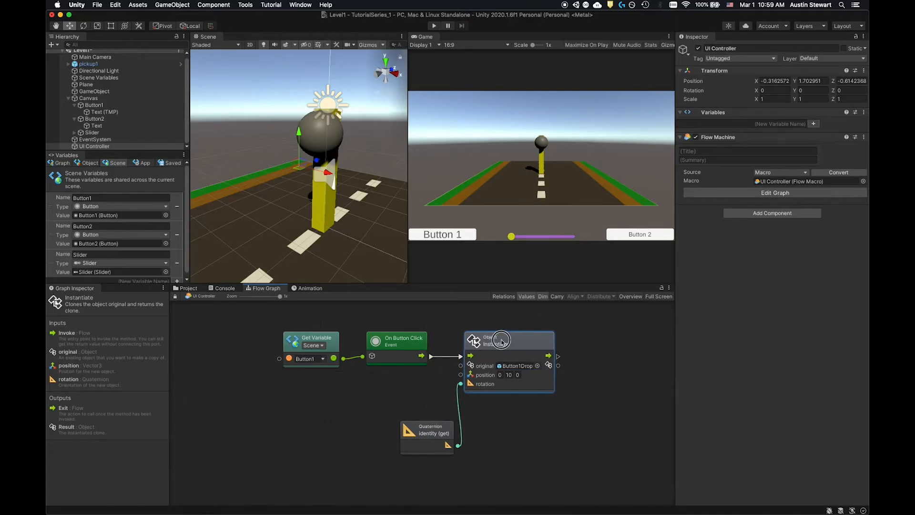
pyautogui.moveTo(428, 429); pyautogui.dragTo(399, 401)
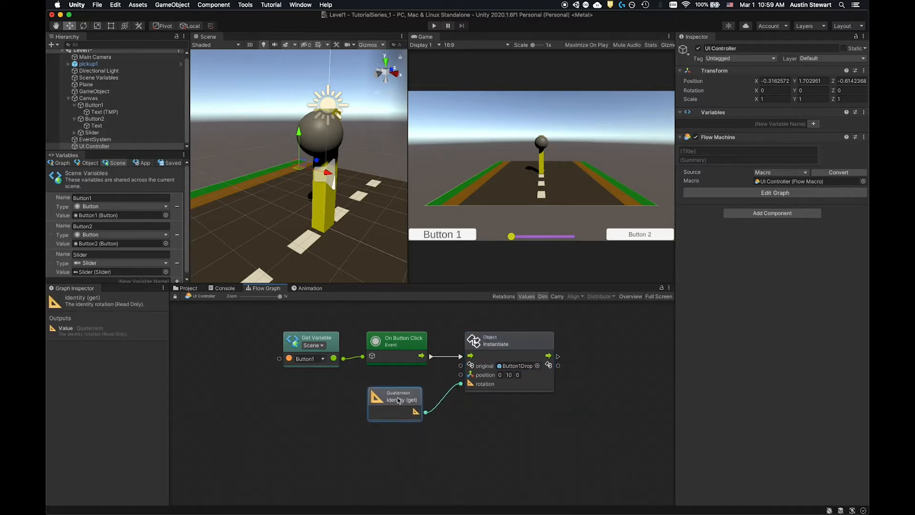
# - Play the scene, trigger Button 1 several times to test the sphere drops, and stop playback
pyautogui.click(435, 26)
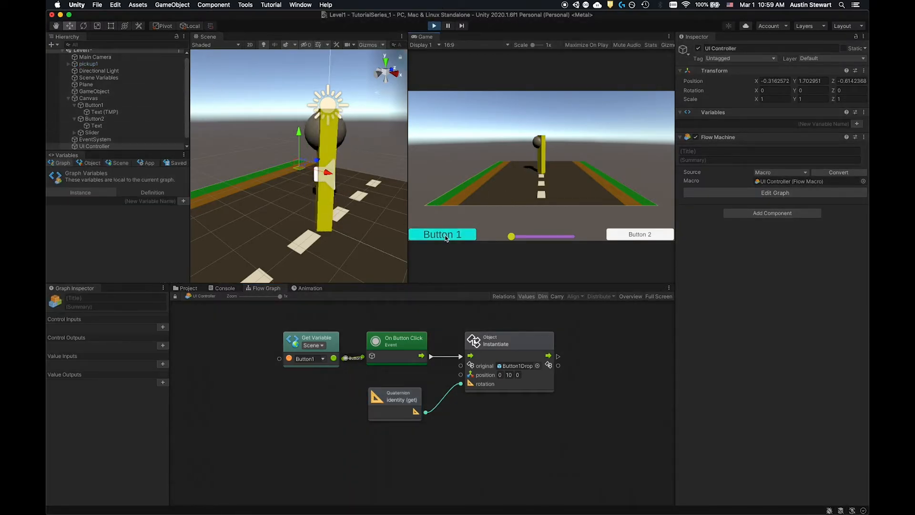
pyautogui.click(450, 236)
pyautogui.click(453, 236)
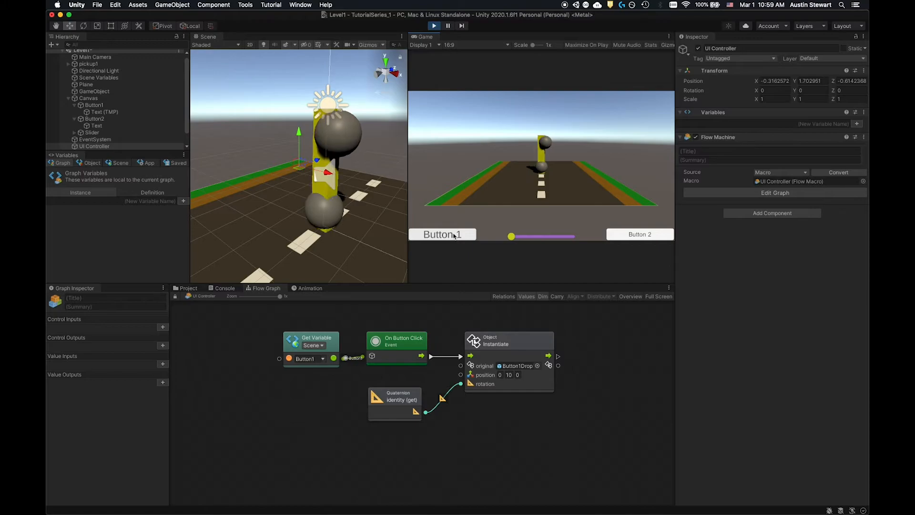
pyautogui.click(454, 236)
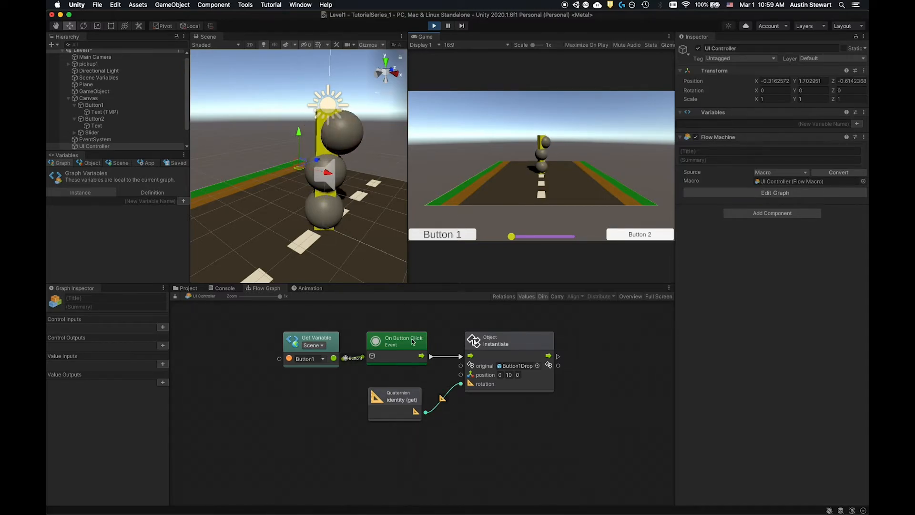
pyautogui.click(452, 233)
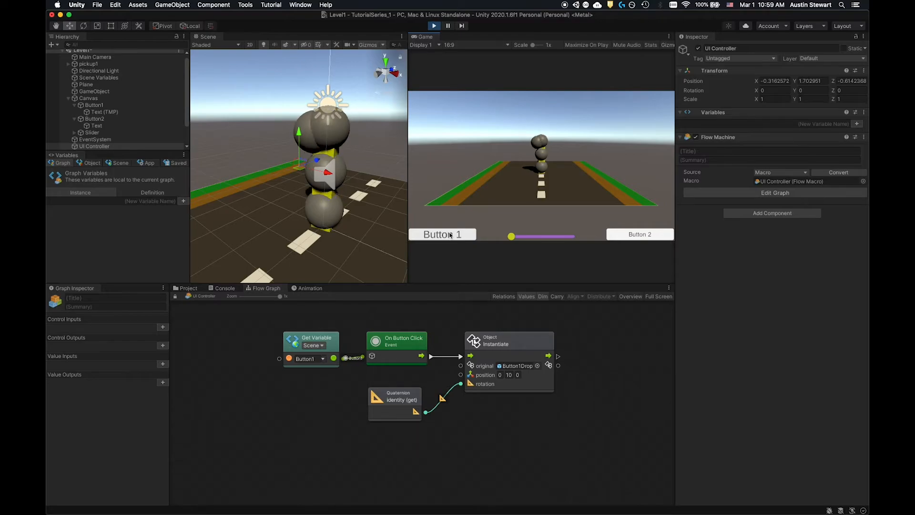
pyautogui.click(450, 234)
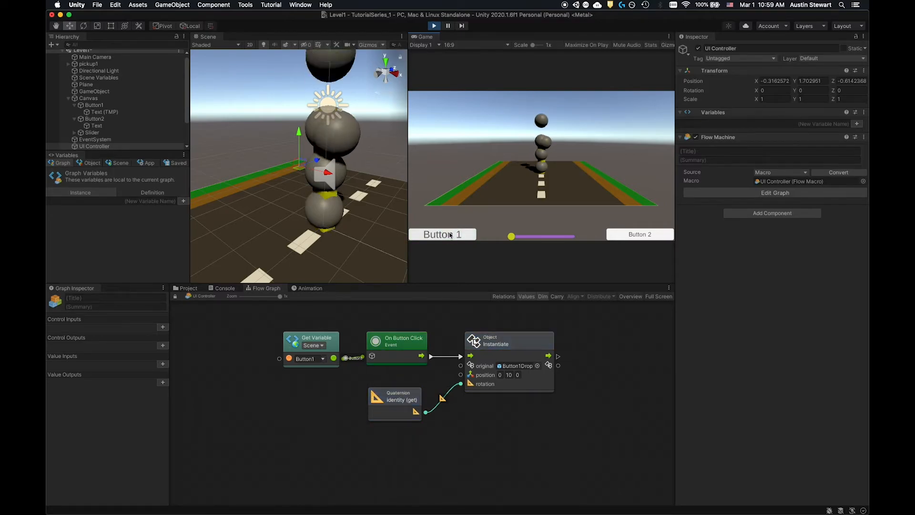
pyautogui.click(450, 234)
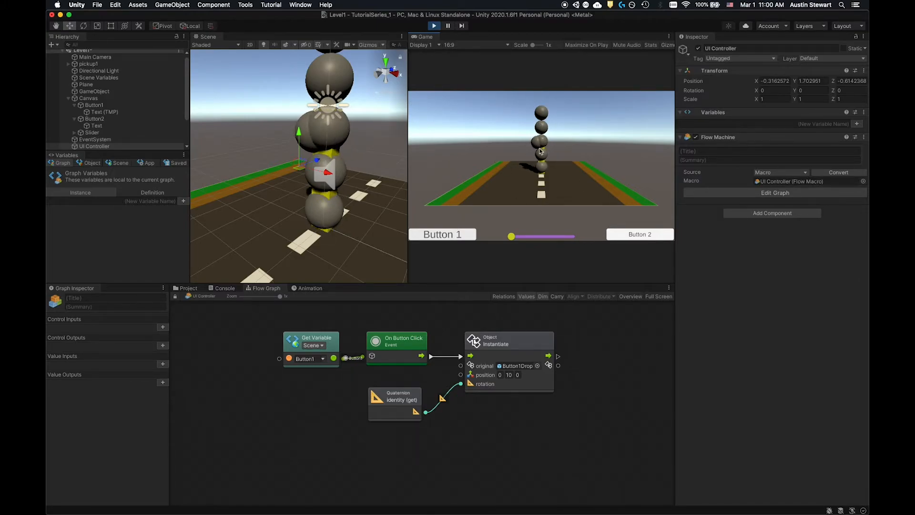
pyautogui.click(433, 26)
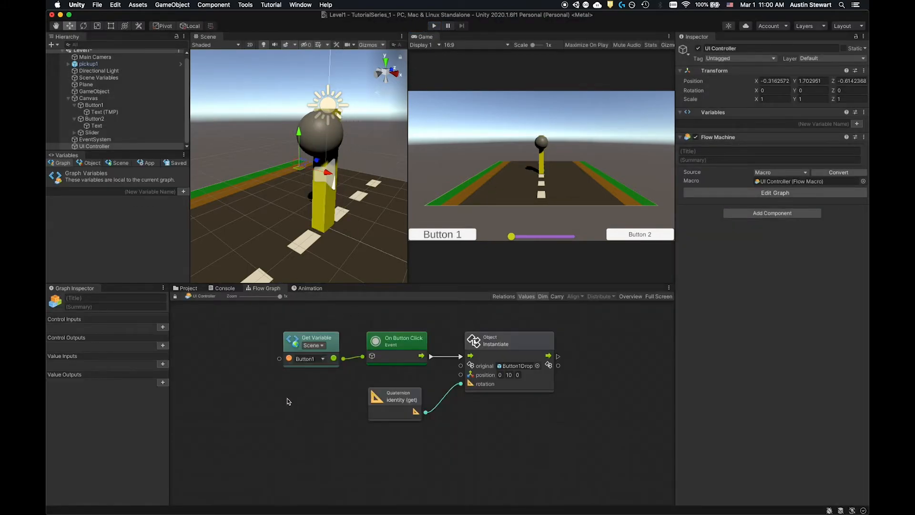
# - Duplicate the Get Variable and On Button Click nodes, place the copies below the originals and set the copied variable to Button2
pyautogui.moveTo(266, 323); pyautogui.dragTo(409, 352)
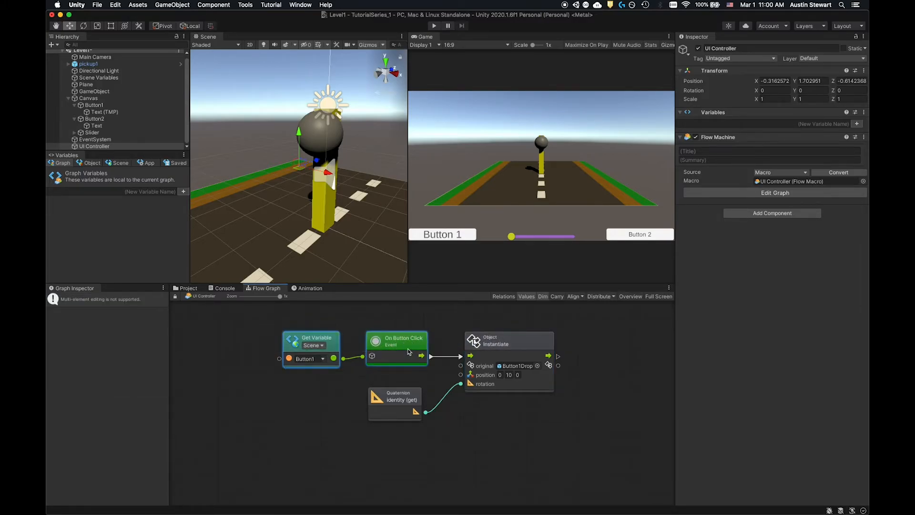
pyautogui.moveTo(328, 339); pyautogui.dragTo(320, 329)
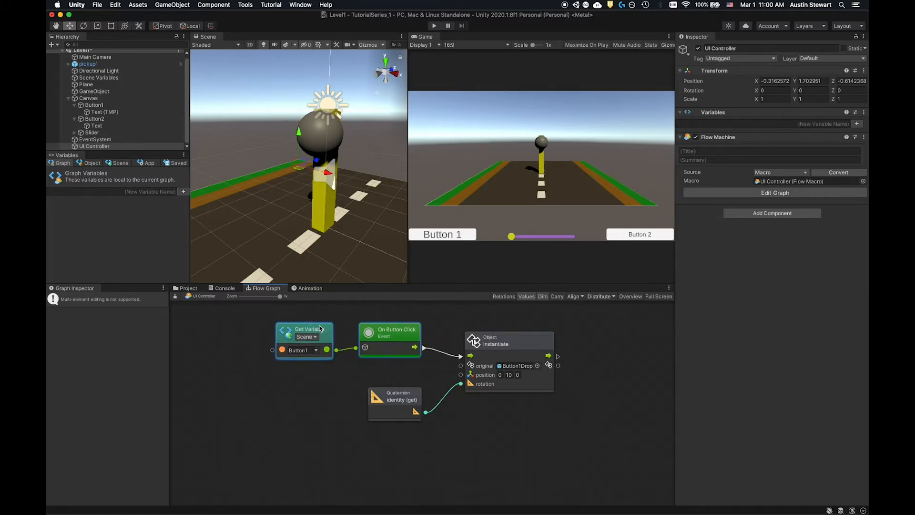
pyautogui.press('super+d')
pyautogui.moveTo(377, 409); pyautogui.dragTo(320, 451)
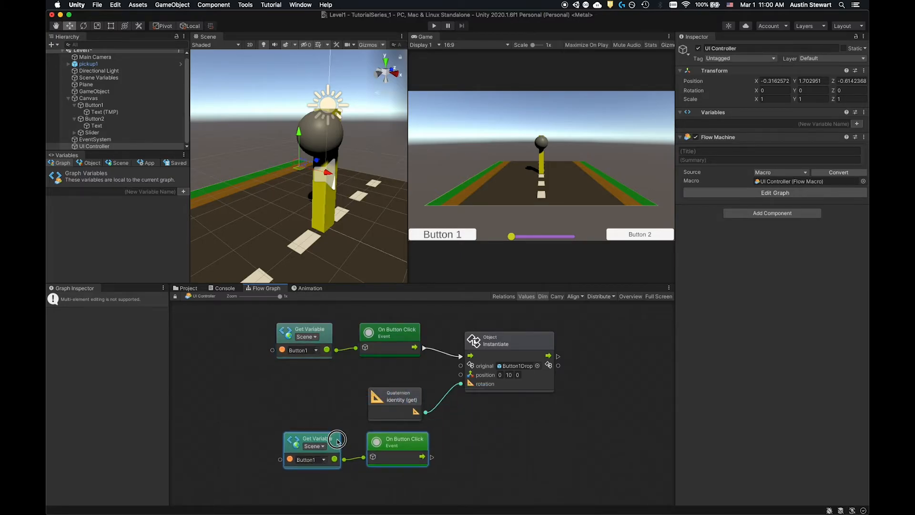
pyautogui.click(325, 460)
pyautogui.click(340, 467)
pyautogui.moveTo(412, 447); pyautogui.dragTo(401, 453)
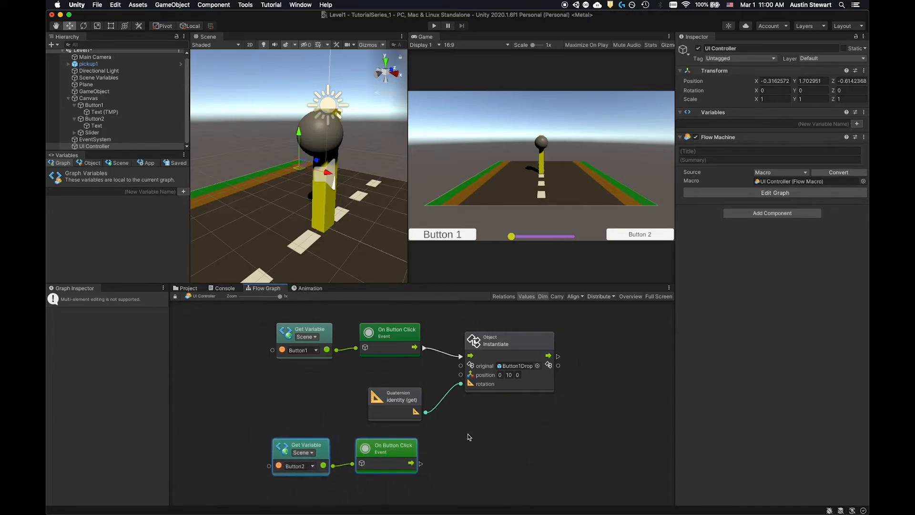
pyautogui.click(469, 444)
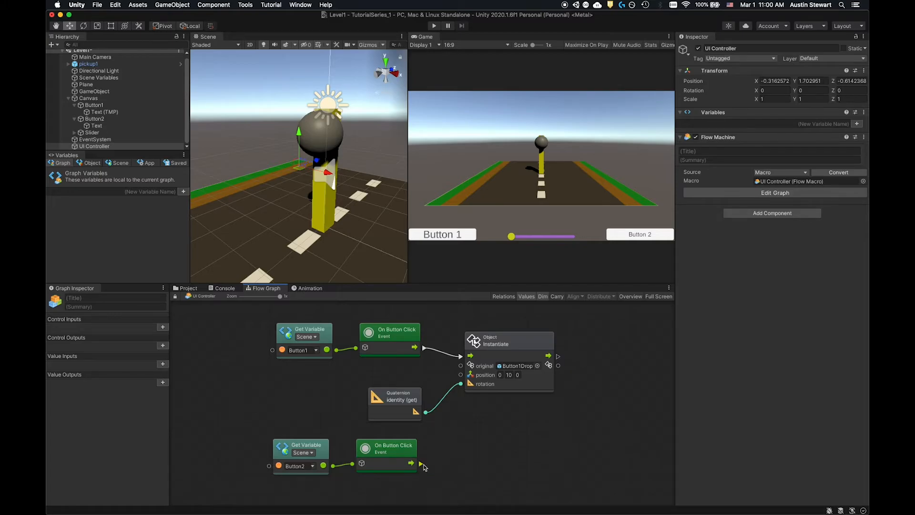
# - Duplicate the identity and Instantiate nodes, place them lower in the graph and connect Button2's On Button Click trigger to the new Instantiate node
pyautogui.moveTo(421, 463); pyautogui.dragTo(469, 481)
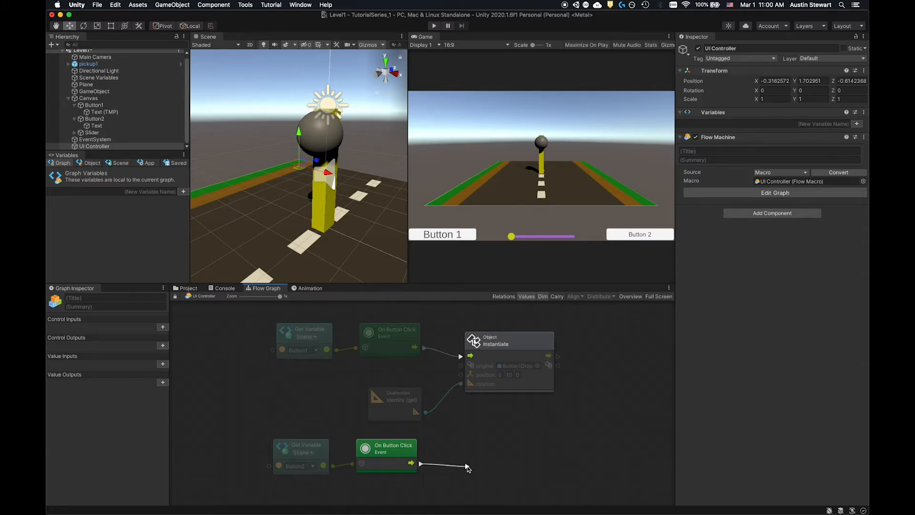
pyautogui.rightClick(456, 471)
pyautogui.click(413, 400)
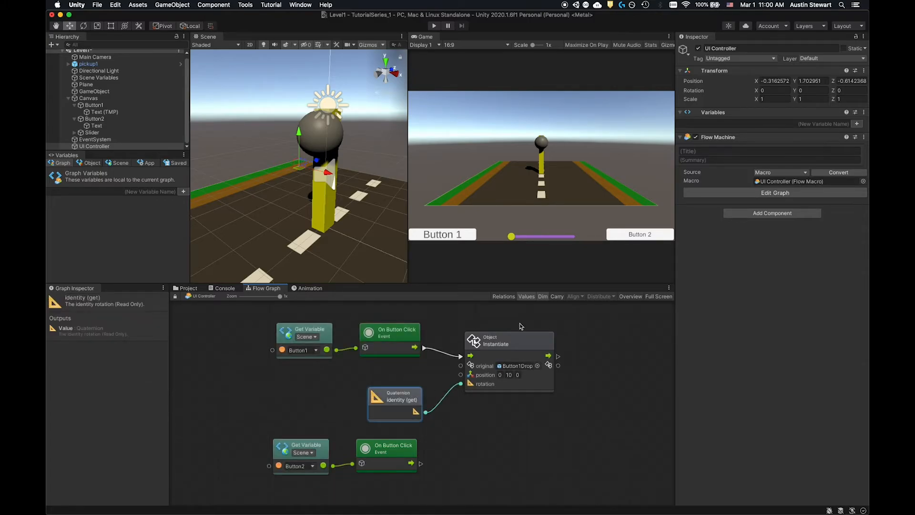
pyautogui.keyDown('super'); pyautogui.click(519, 343); pyautogui.keyUp('super')
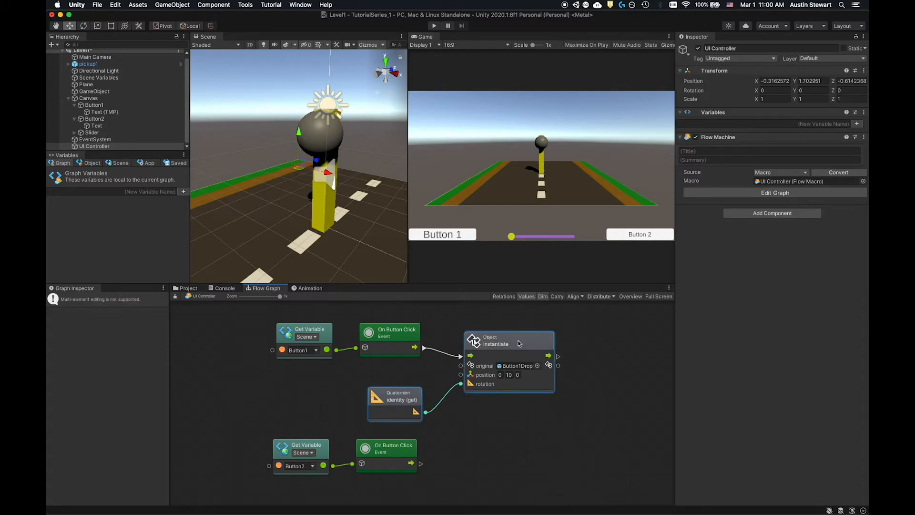
pyautogui.press('super+d')
pyautogui.moveTo(477, 366); pyautogui.dragTo(536, 447)
pyautogui.moveTo(420, 463); pyautogui.dragTo(481, 463)
# - Set the X position of Button2's Instantiate node to 2
pyautogui.click(532, 483)
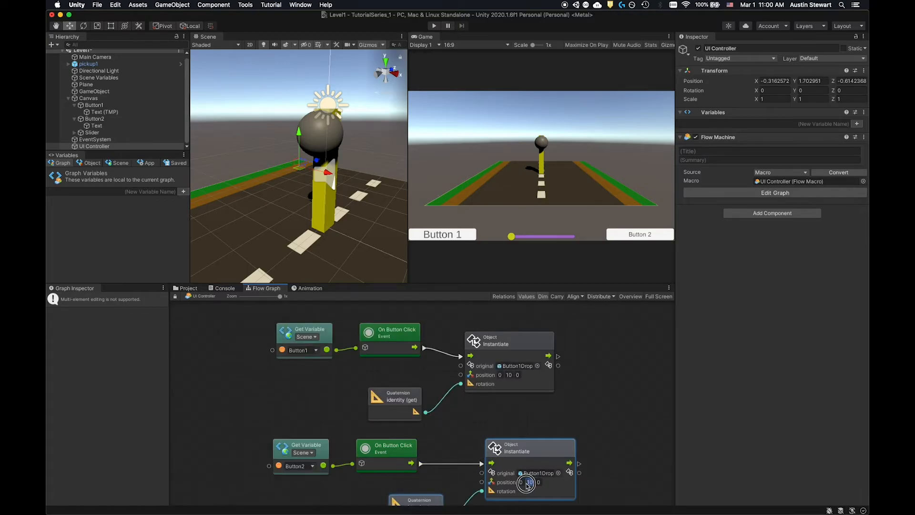
pyautogui.click(520, 482)
pyautogui.write('2')
pyautogui.click(599, 414)
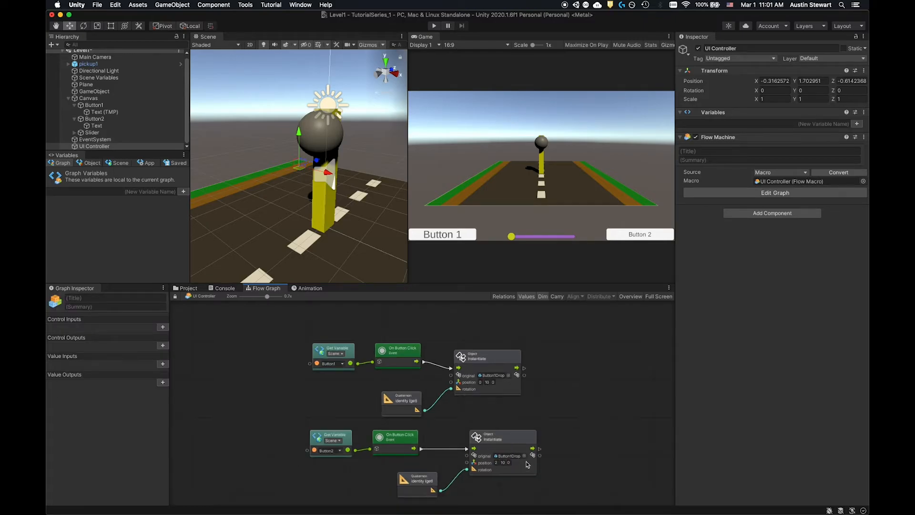
# - Assign the HealthPickup prefab as the original of Button2's Instantiate node
pyautogui.scroll(-1, 530, 457)
pyautogui.click(523, 454)
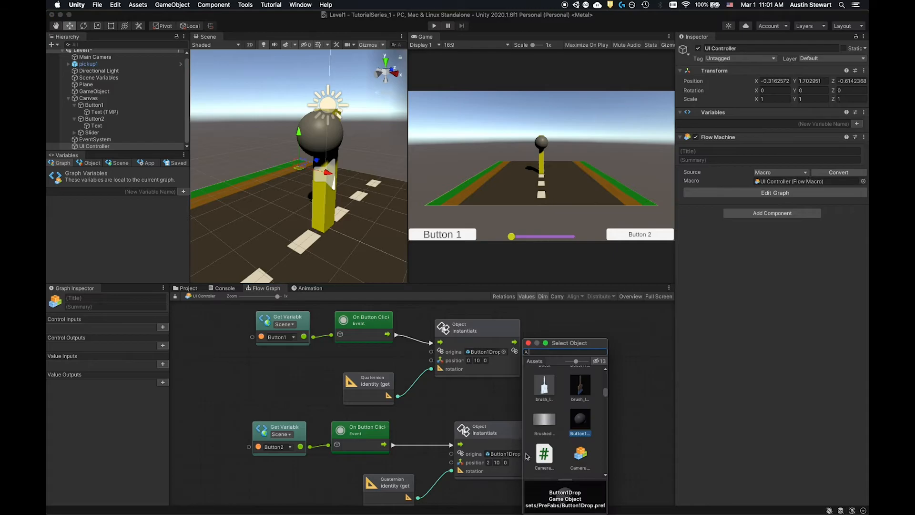
pyautogui.scroll(3, 579, 422)
pyautogui.click(603, 362)
pyautogui.click(556, 351)
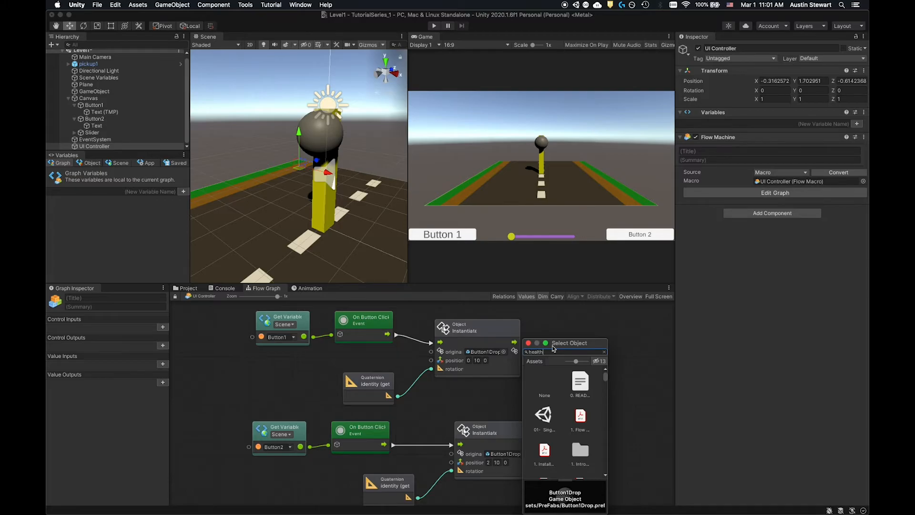
pyautogui.click(584, 384)
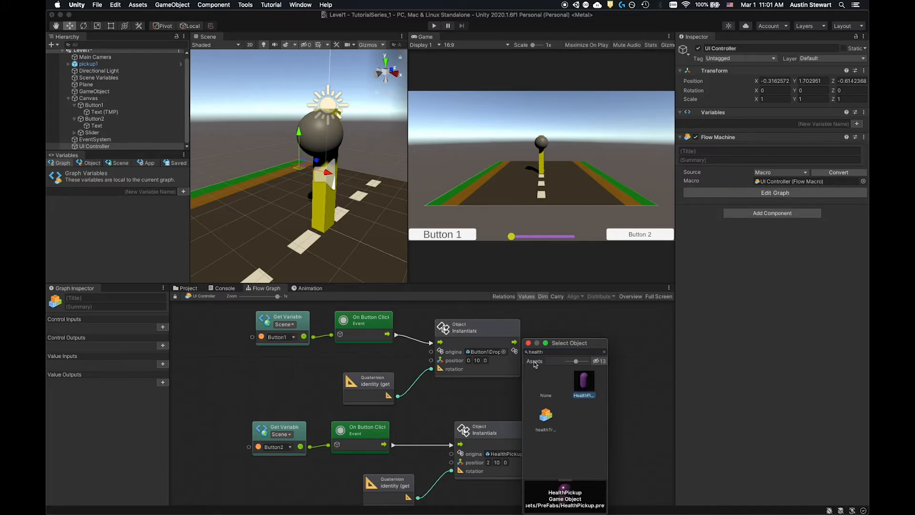
# - Close the object picker and reposition Button2's Instantiate node beside its On Button Click event
pyautogui.click(528, 343)
pyautogui.moveTo(497, 425); pyautogui.dragTo(531, 419)
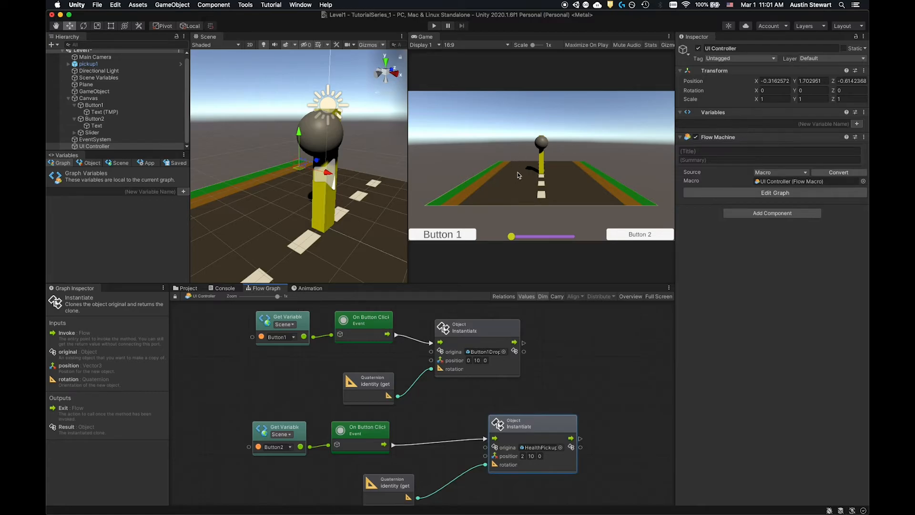
pyautogui.moveTo(547, 424); pyautogui.dragTo(520, 423)
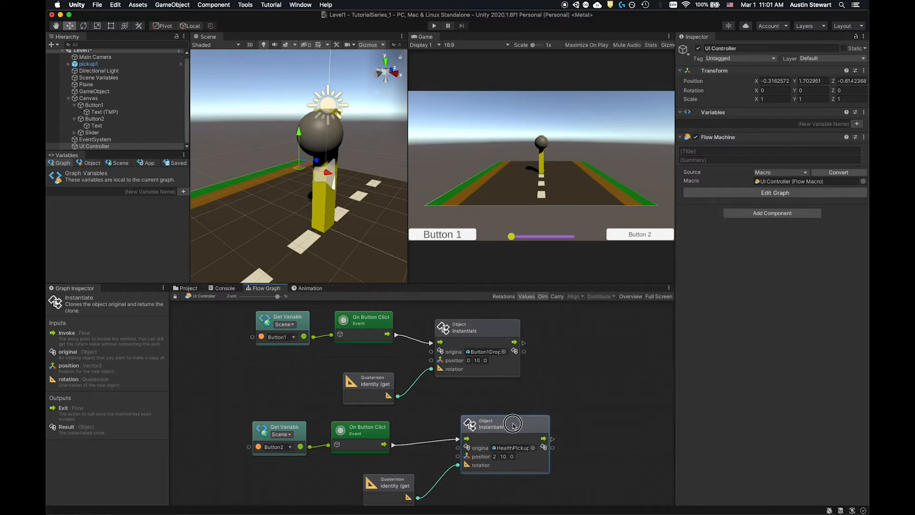
# - Play-test the scene by triggering Button 1 and Button 2, inspect the dropped objects in the Scene view, and stop playing
pyautogui.click(434, 27)
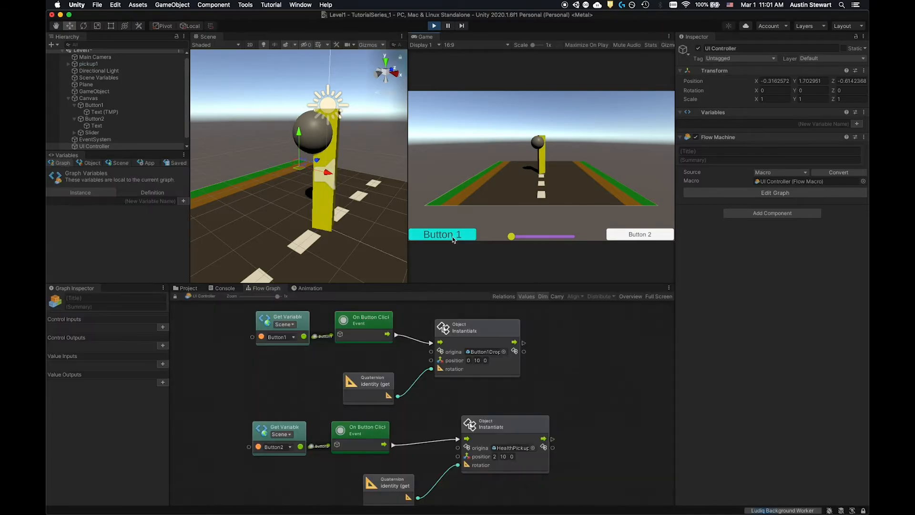
pyautogui.click(456, 236)
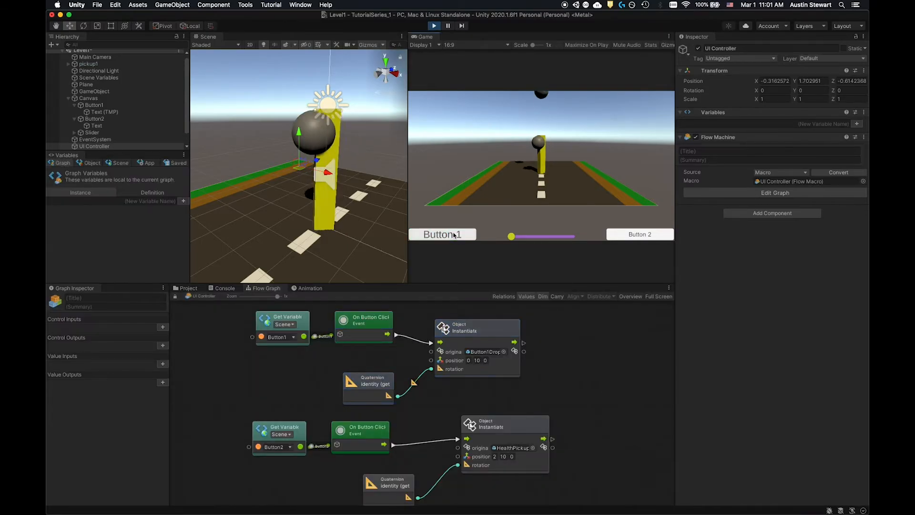
pyautogui.click(641, 235)
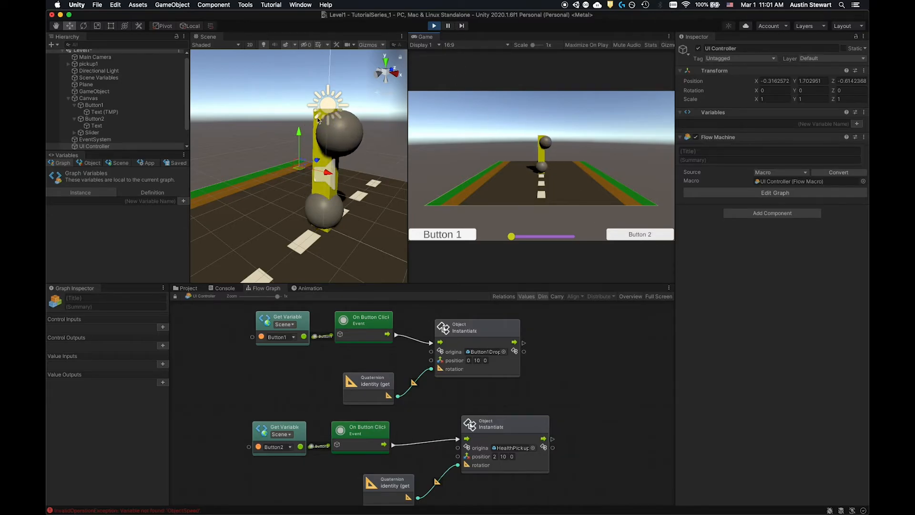
pyautogui.scroll(-10, 314, 117)
pyautogui.scroll(-2, 301, 112)
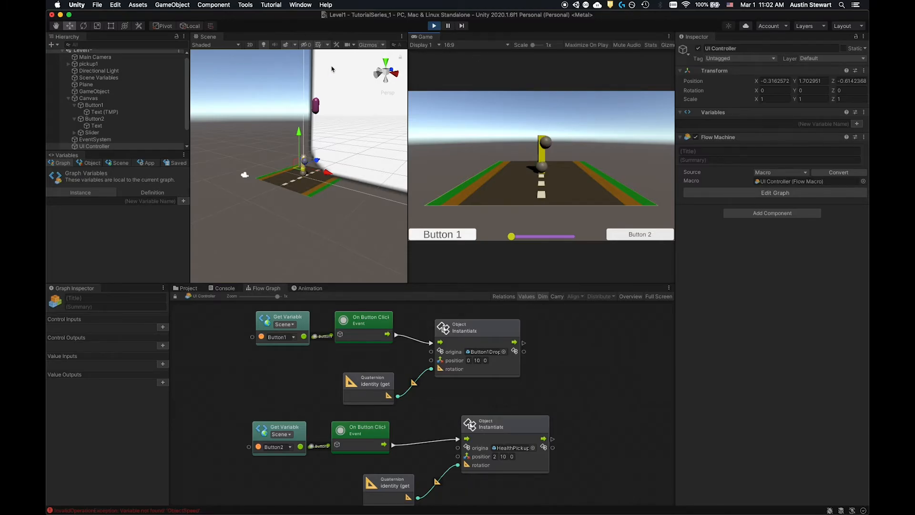
pyautogui.click(435, 26)
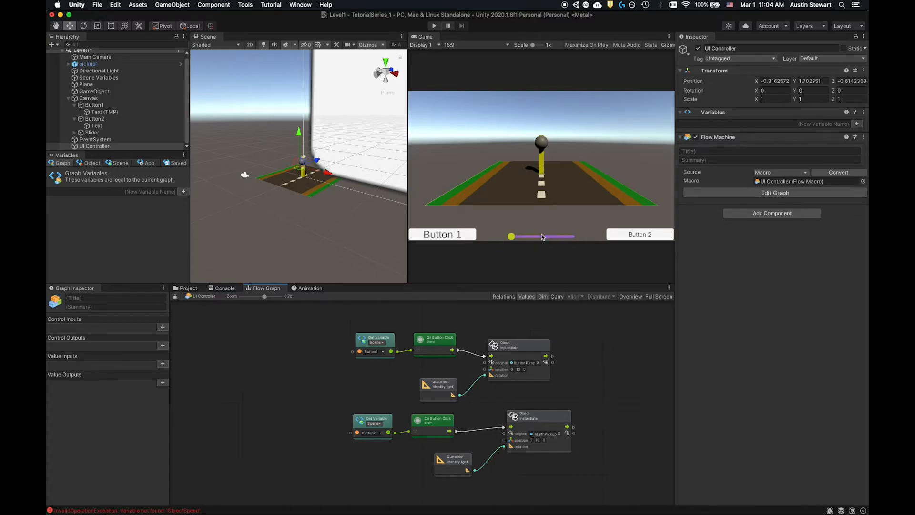
# - Maximize the flow graph and add a Slider.onValueChanged (get) node above the Button1 nodes
pyautogui.doubleClick(315, 363)
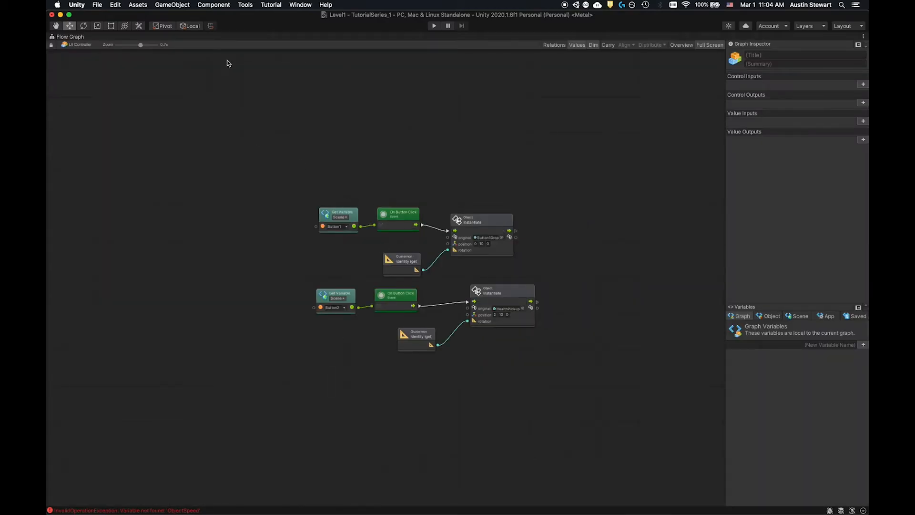
pyautogui.moveTo(141, 44); pyautogui.dragTo(156, 45)
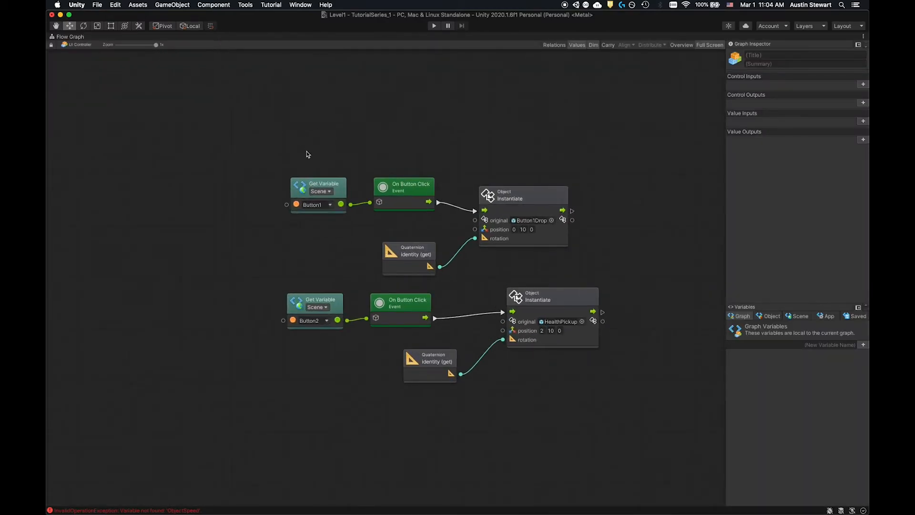
pyautogui.rightClick(318, 121)
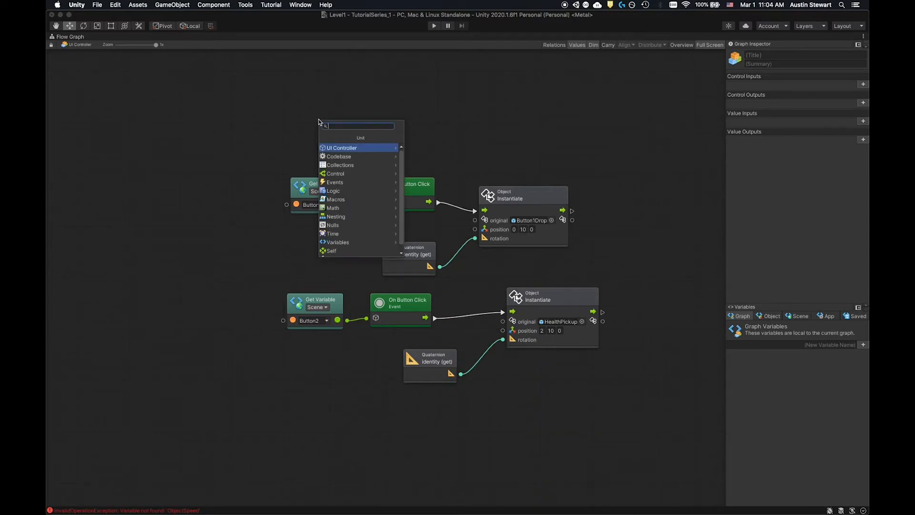
pyautogui.write('slider')
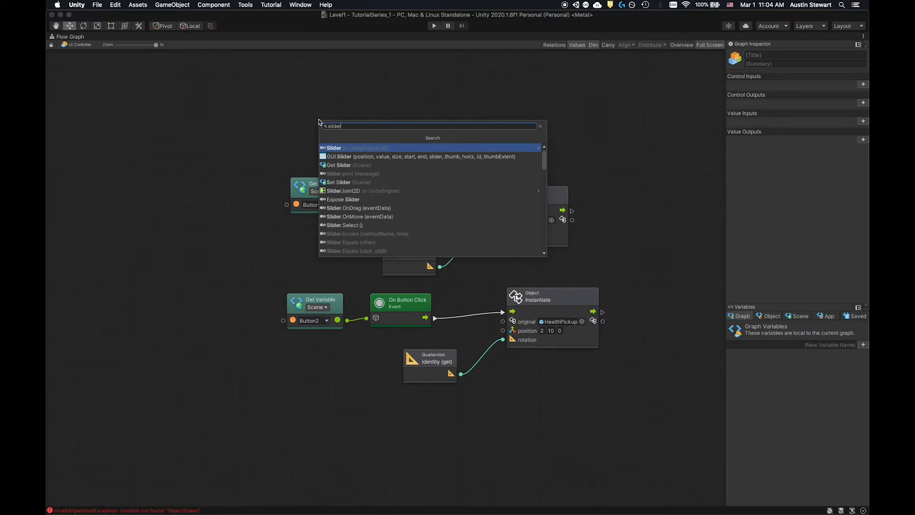
pyautogui.write(' on change')
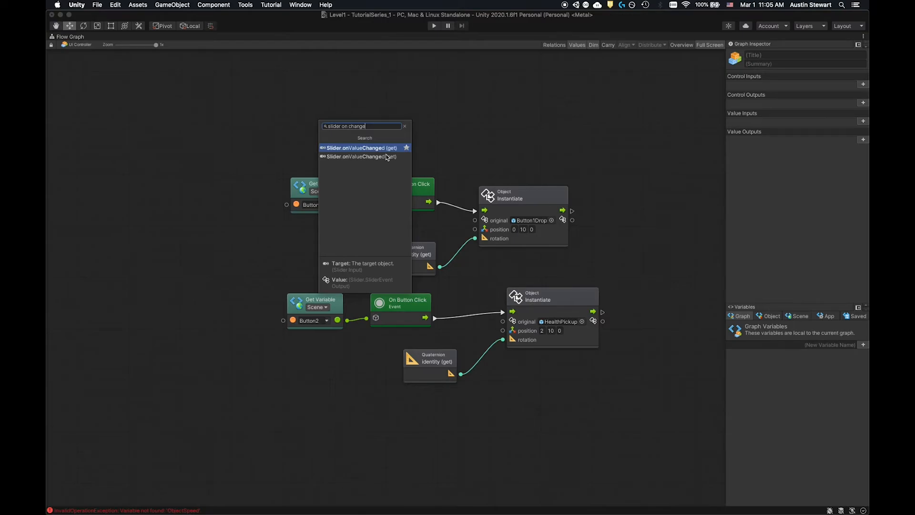
pyautogui.click(358, 149)
pyautogui.moveTo(365, 126); pyautogui.dragTo(409, 107)
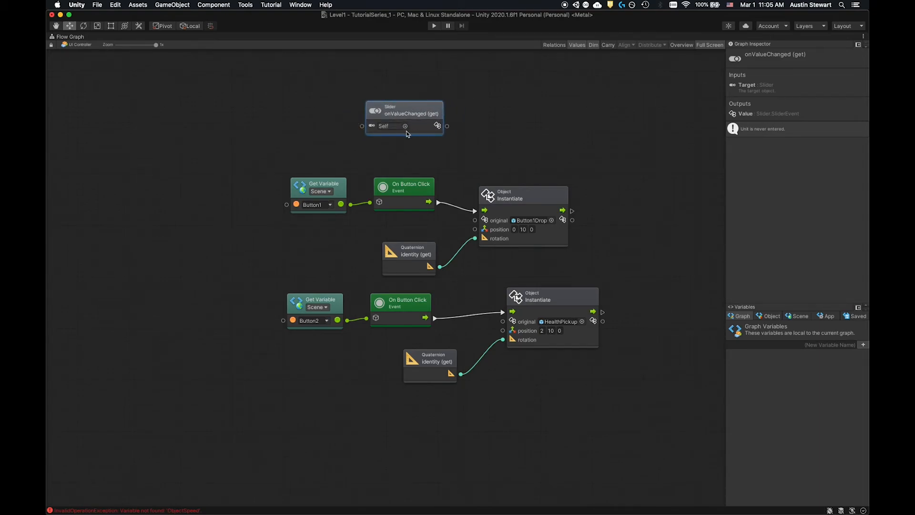
pyautogui.moveTo(407, 129); pyautogui.dragTo(409, 133)
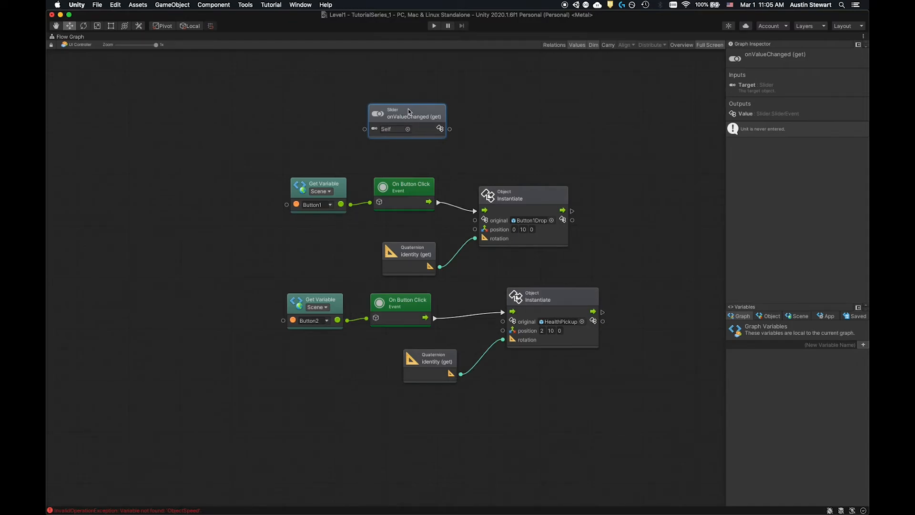
# - Replace the Slider onValueChanged (get) node with the On Slider Value Changed event and place it above the Button1 nodes
pyautogui.rightClick(408, 116)
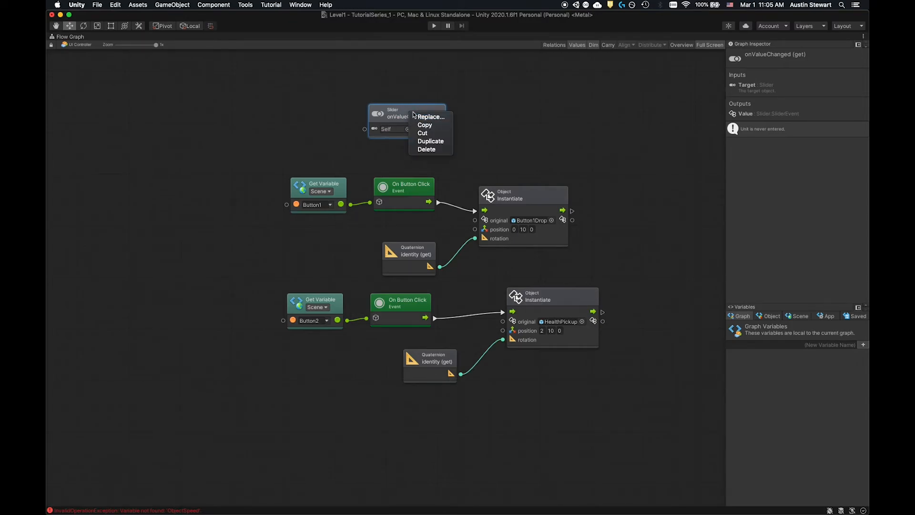
pyautogui.click(395, 106)
pyautogui.rightClick(395, 105)
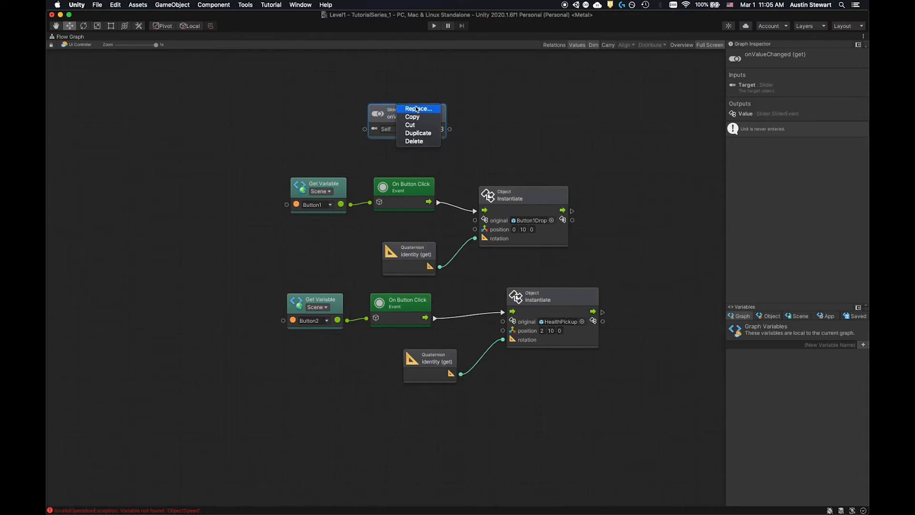
pyautogui.click(413, 108)
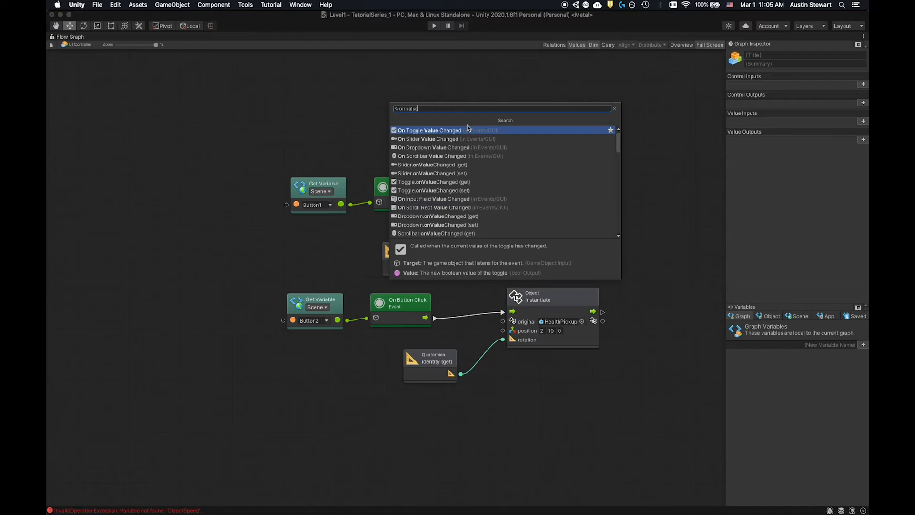
pyautogui.click(451, 144)
pyautogui.moveTo(448, 112); pyautogui.dragTo(428, 116)
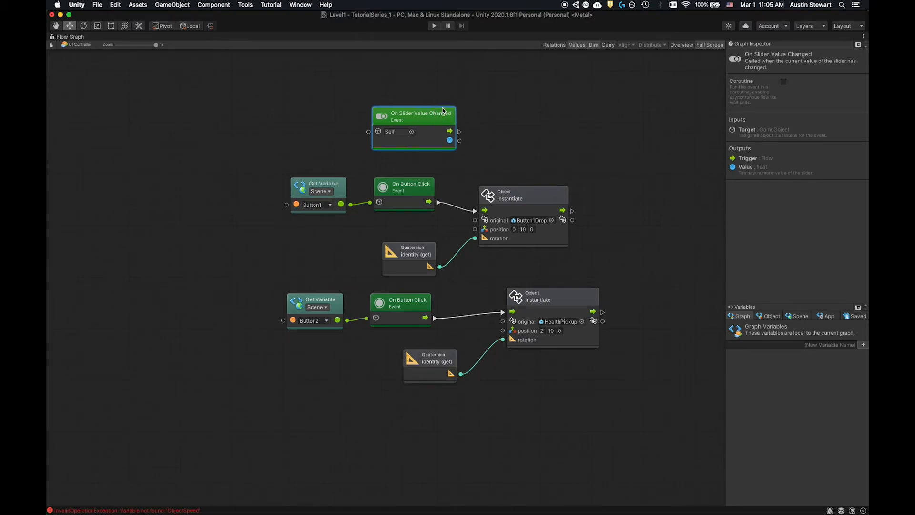
pyautogui.moveTo(440, 117)
pyautogui.mouseDown()
pyautogui.moveTo(427, 116)
pyautogui.moveTo(436, 119)
pyautogui.mouseUp()
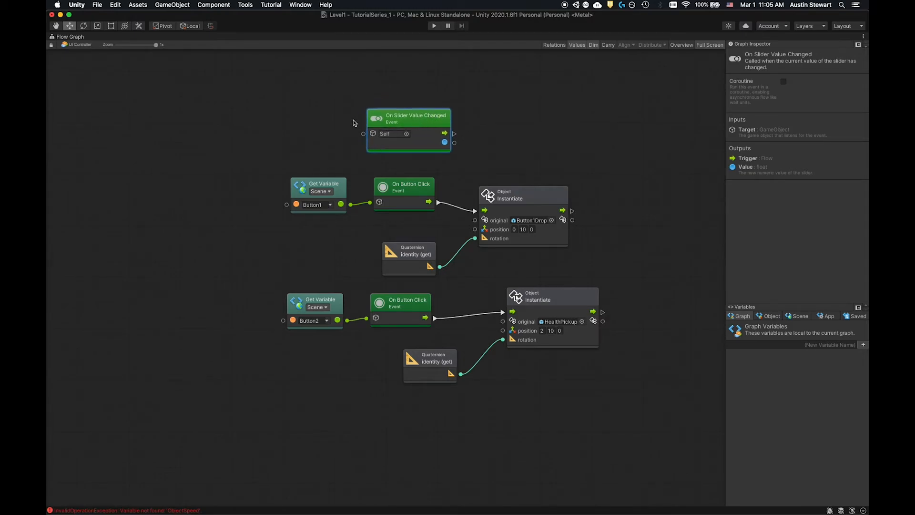
pyautogui.click(407, 133)
pyautogui.click(413, 130)
pyautogui.moveTo(408, 117); pyautogui.dragTo(415, 115)
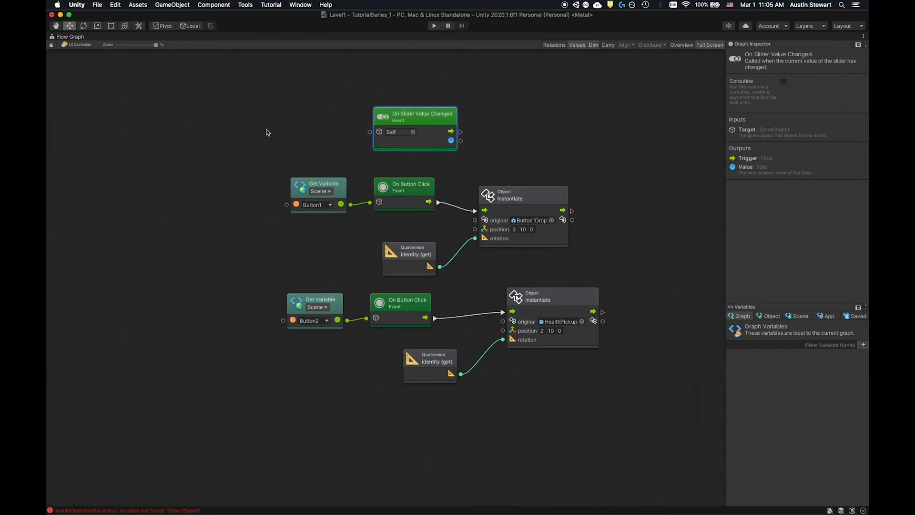
# - Add a Get Variable node for the Slider scene variable, connect it to On Slider Value Changed's target, and line up both nodes
pyautogui.click(800, 316)
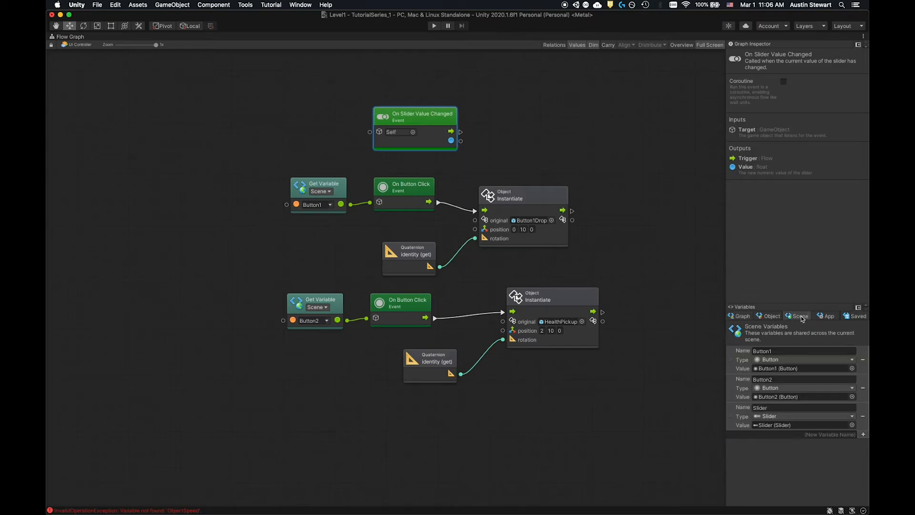
pyautogui.moveTo(750, 405); pyautogui.dragTo(270, 125)
pyautogui.moveTo(320, 148); pyautogui.dragTo(370, 133)
pyautogui.moveTo(311, 127); pyautogui.dragTo(335, 109)
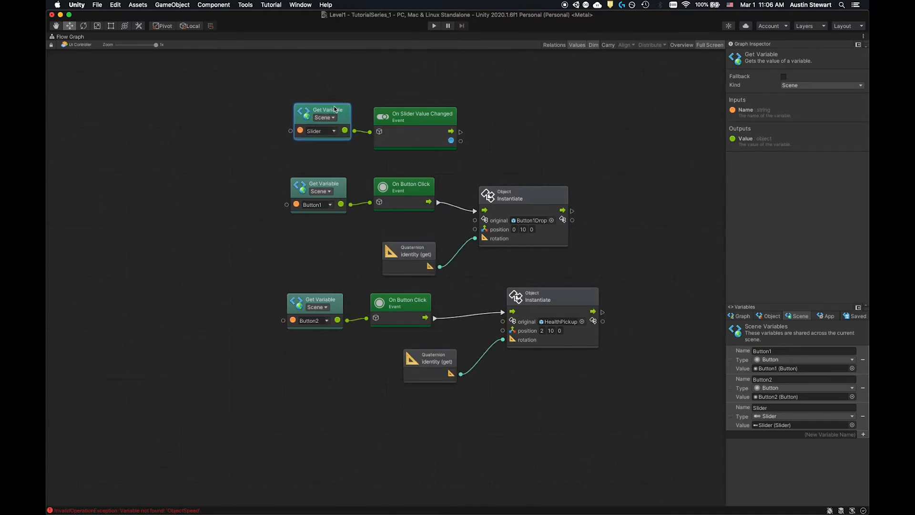
pyautogui.moveTo(428, 115); pyautogui.dragTo(428, 113)
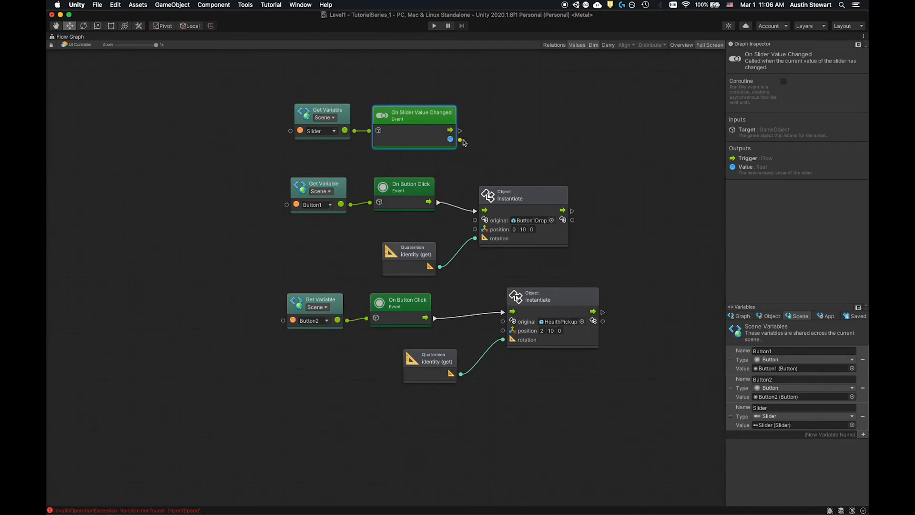
pyautogui.moveTo(441, 119); pyautogui.dragTo(439, 117)
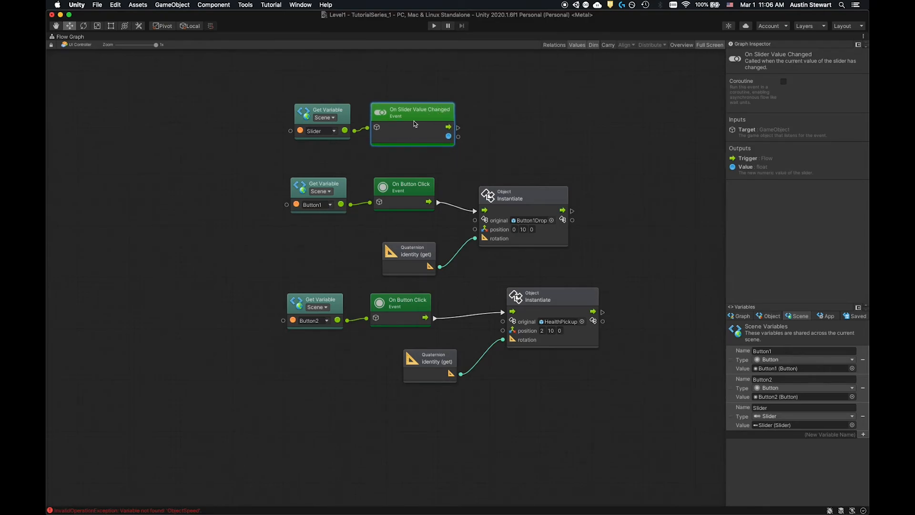
pyautogui.moveTo(334, 109); pyautogui.dragTo(326, 104)
pyautogui.moveTo(428, 112); pyautogui.dragTo(422, 110)
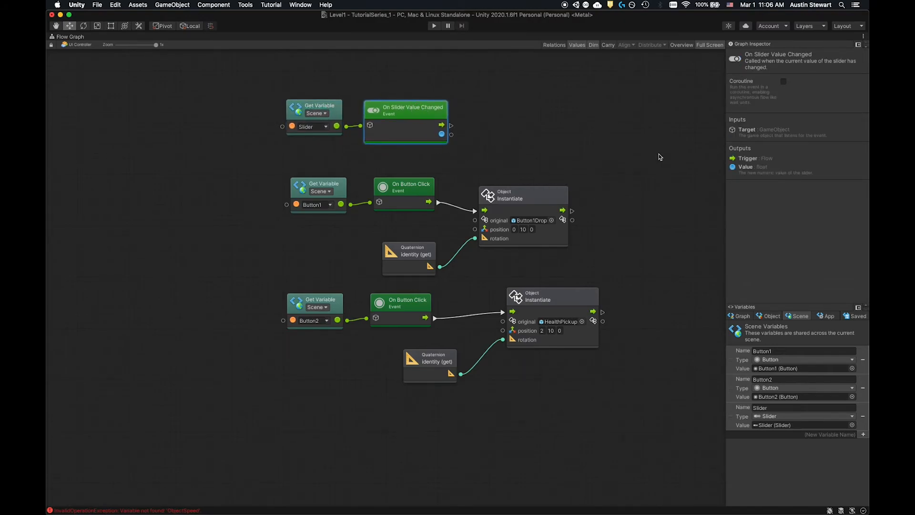
pyautogui.moveTo(428, 112); pyautogui.dragTo(437, 111)
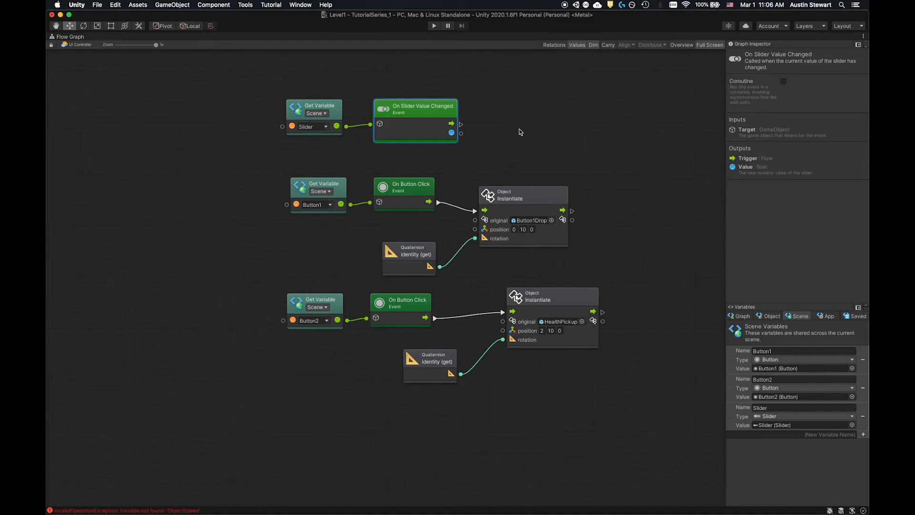
# - Restore the flow graph to the normal editor layout and select the Main Camera object
pyautogui.hotkey('shift', 'space')
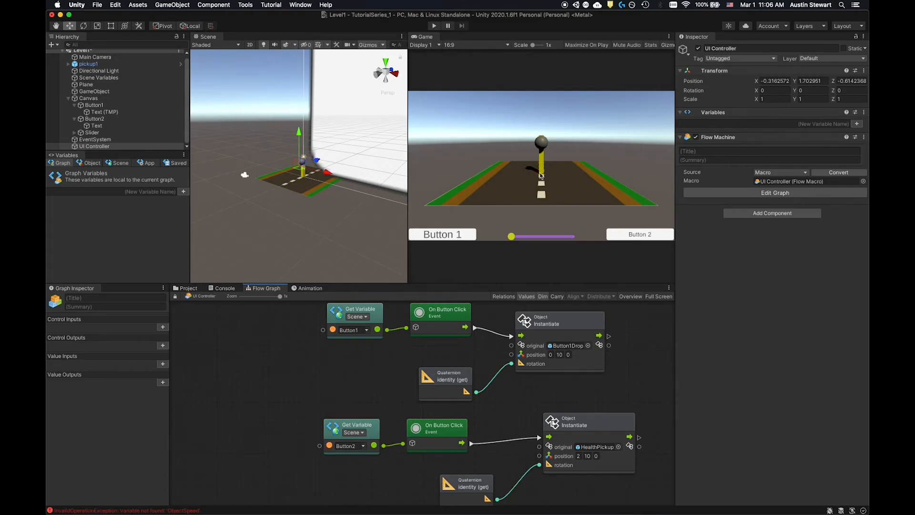
pyautogui.scroll(1, 95, 86)
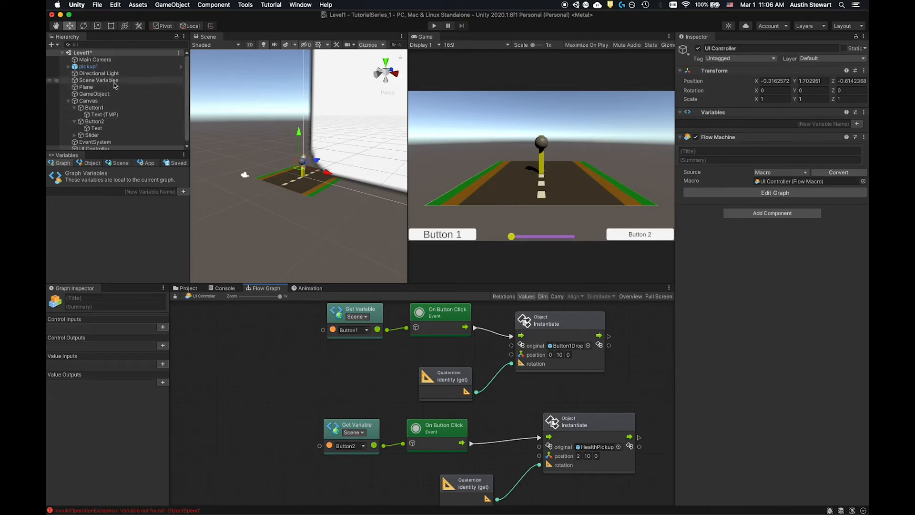
pyautogui.click(101, 60)
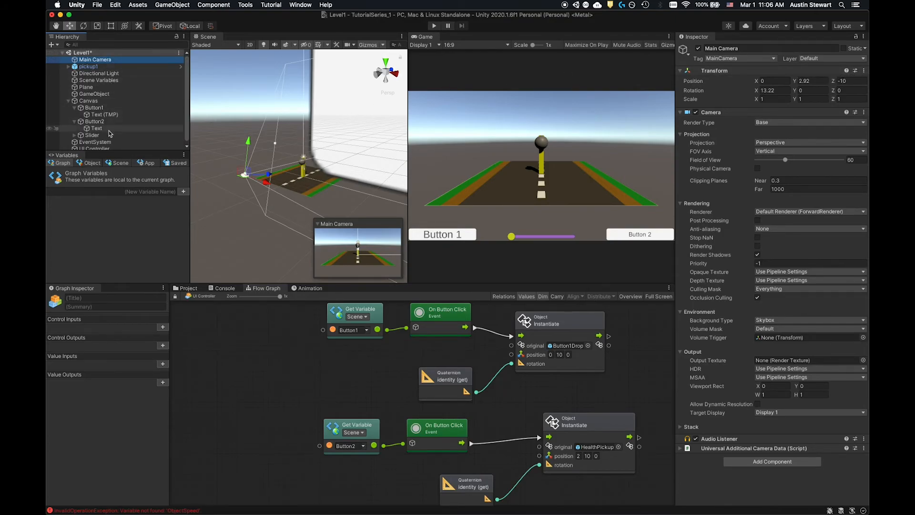
# - Add a scene variable named Camera and set its type to Camera
pyautogui.click(117, 163)
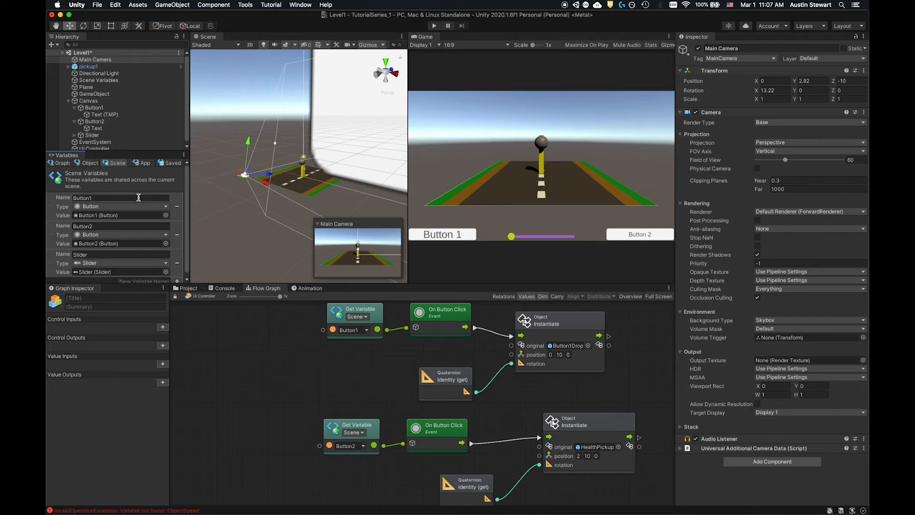
pyautogui.scroll(-1, 150, 178)
pyautogui.click(168, 278)
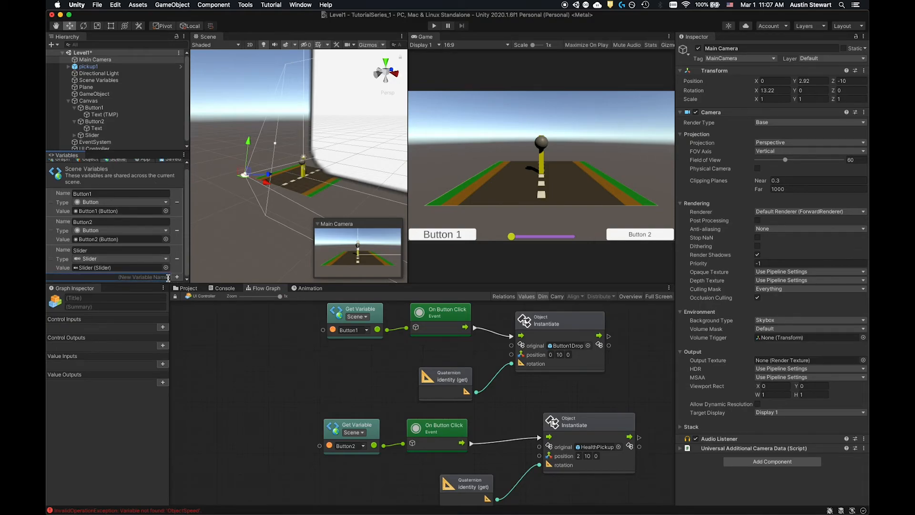
pyautogui.write('Camera')
pyautogui.click(177, 279)
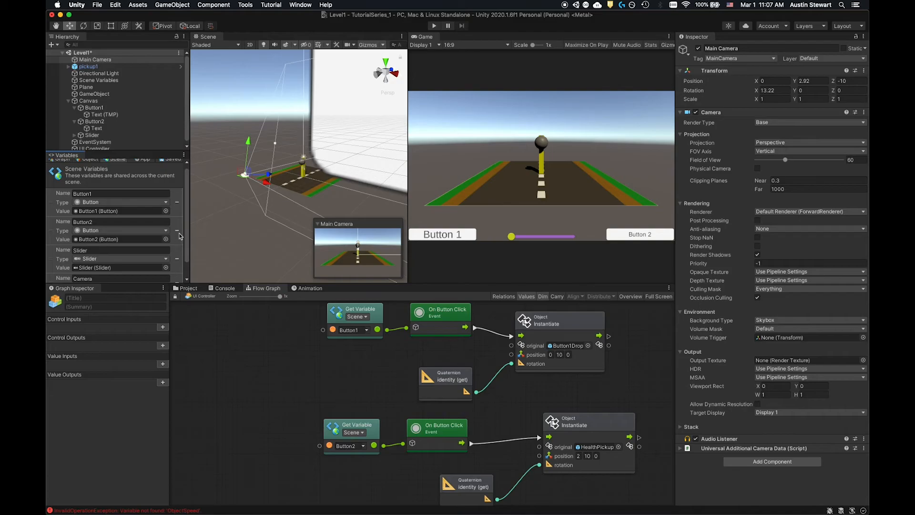
pyautogui.scroll(-2, 180, 239)
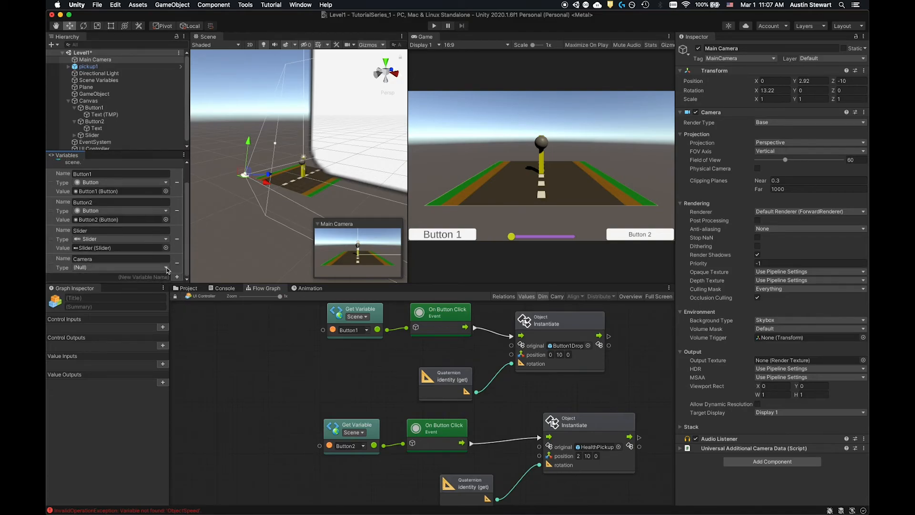
pyautogui.click(166, 268)
pyautogui.write('Camer')
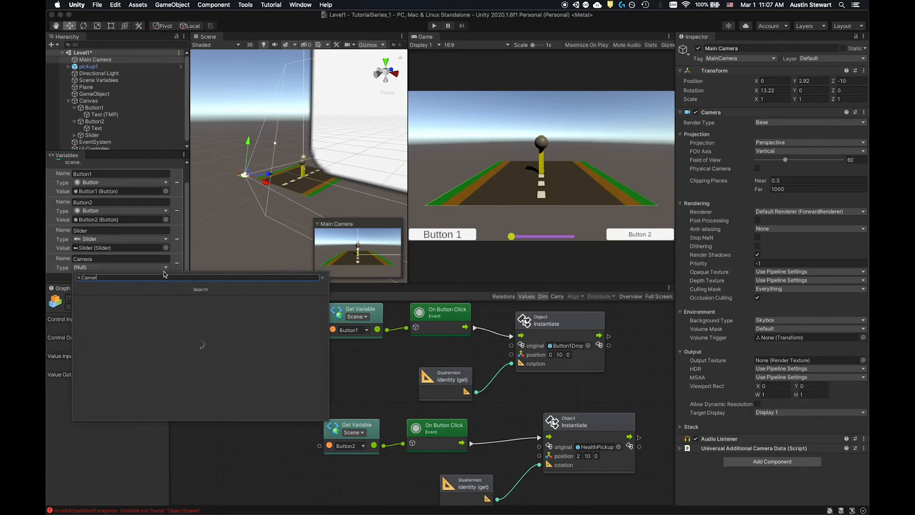
pyautogui.click(131, 299)
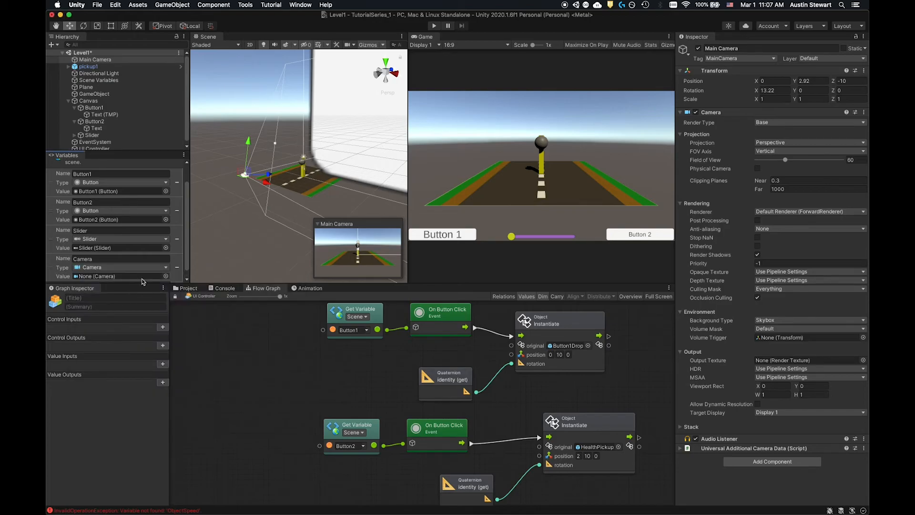
# - Assign the Main Camera object as the value of the Camera scene variable
pyautogui.click(165, 277)
pyautogui.click(191, 307)
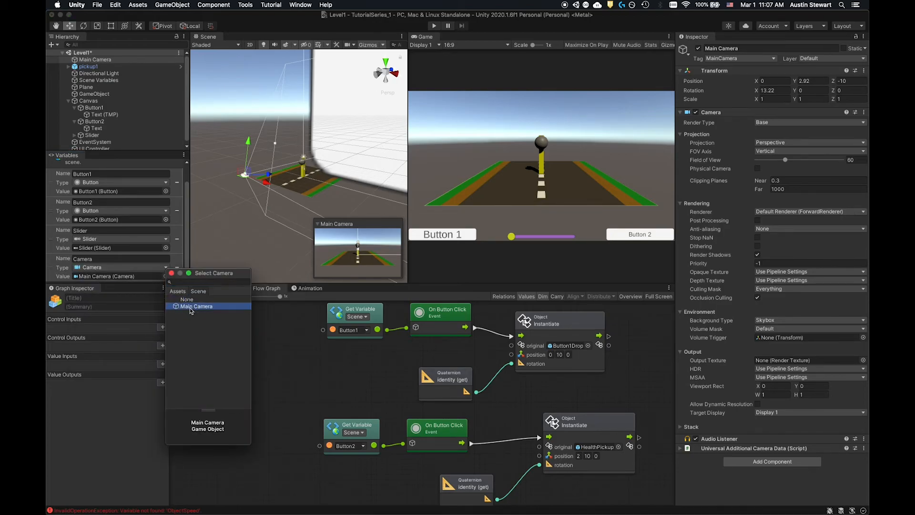
pyautogui.click(287, 364)
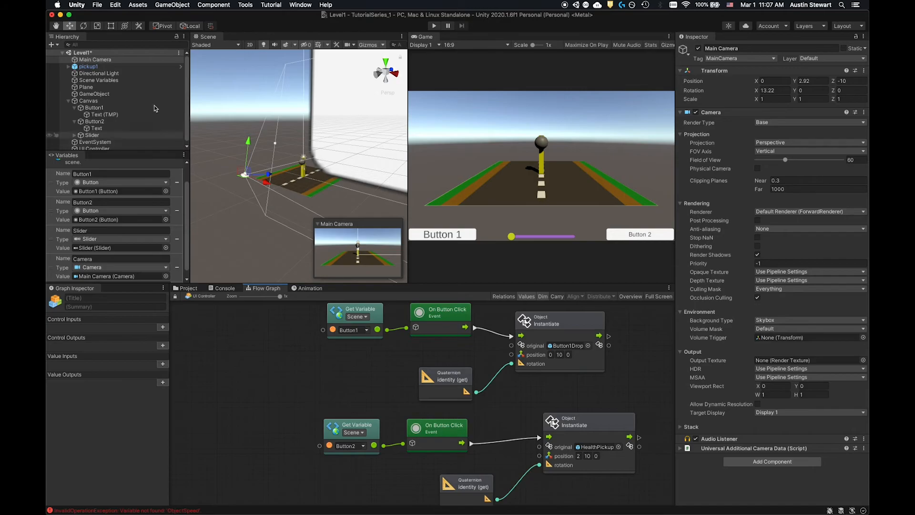
# - Reopen the UI Controller flow graph and add a Get Variable node for the Camera scene variable above and beside On Slider Value Changed
pyautogui.scroll(-1, 95, 123)
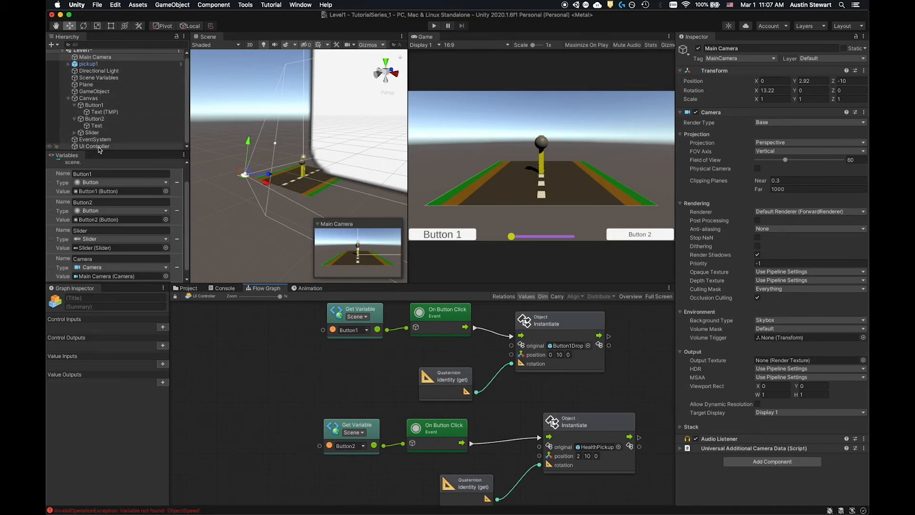
pyautogui.click(98, 146)
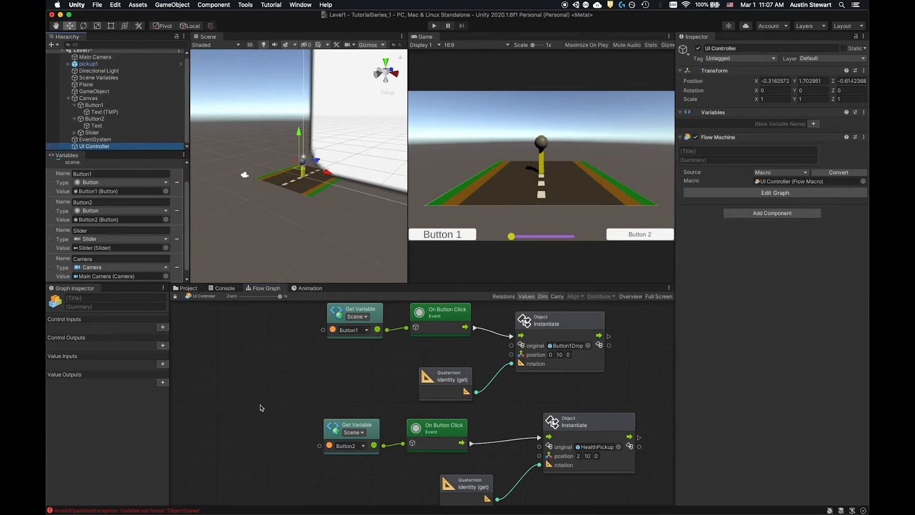
pyautogui.scroll(-4, 272, 404)
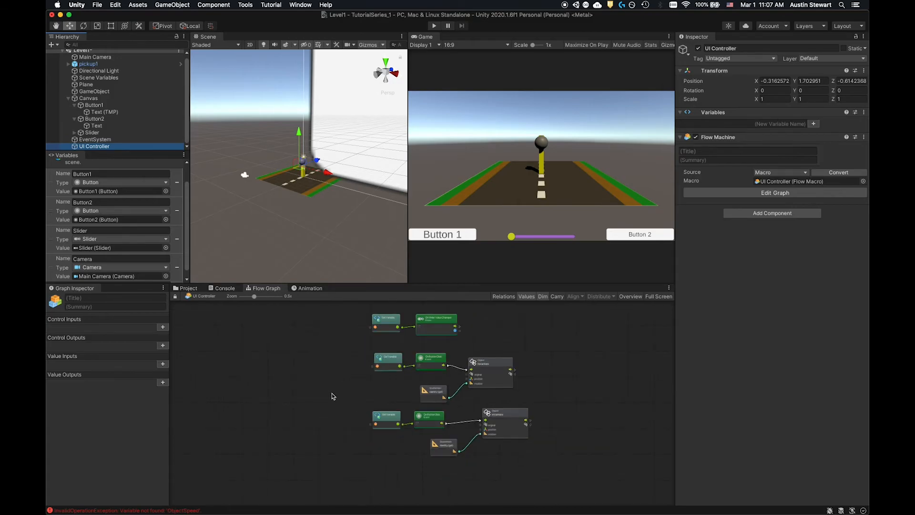
pyautogui.scroll(2, 452, 373)
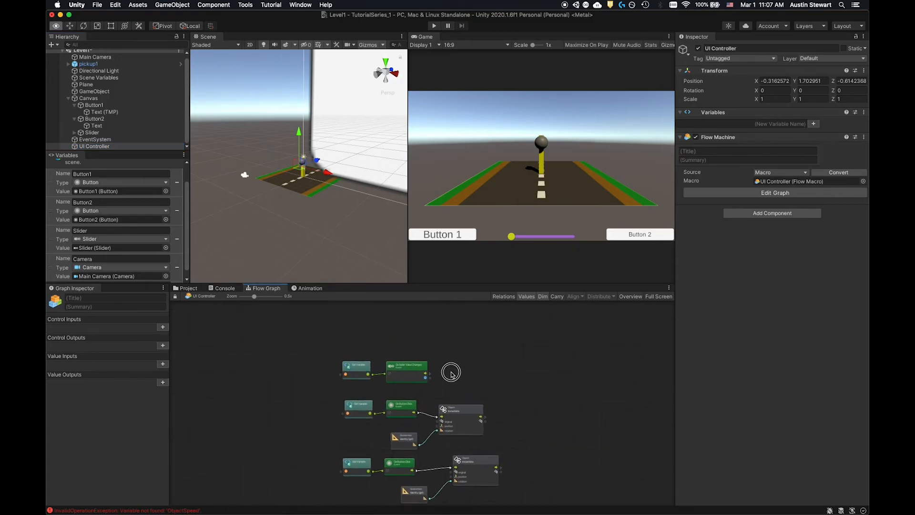
pyautogui.scroll(2, 451, 379)
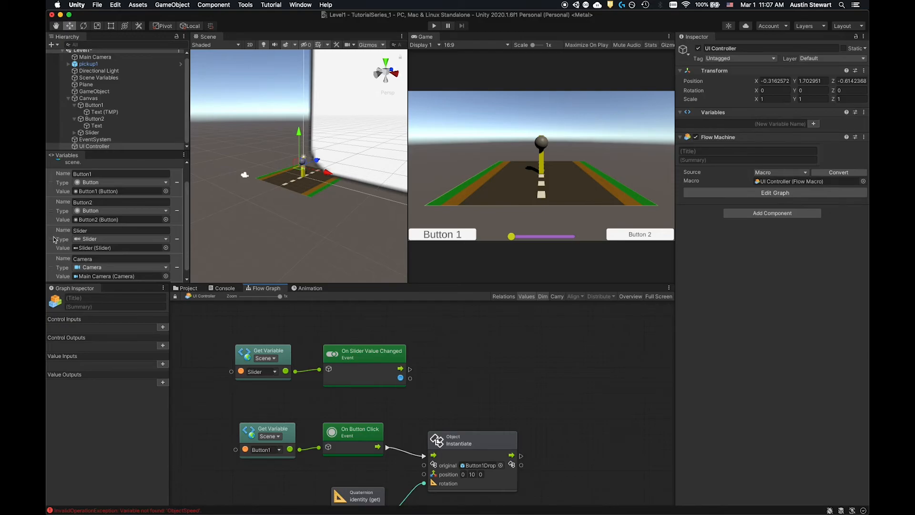
pyautogui.moveTo(54, 268); pyautogui.dragTo(462, 318)
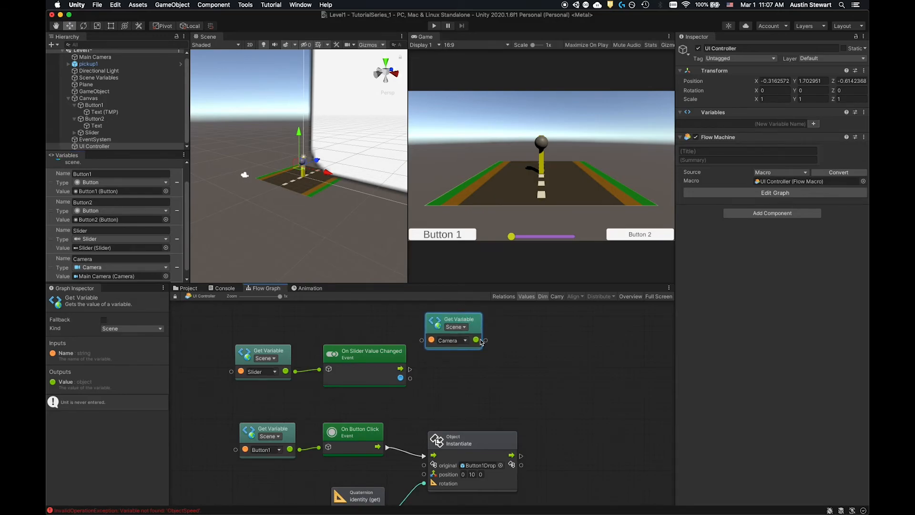
# - Add a Transform position (set) node targeting the Camera variable's output and place it to the right of the Get Variable node
pyautogui.moveTo(486, 339); pyautogui.dragTo(531, 346)
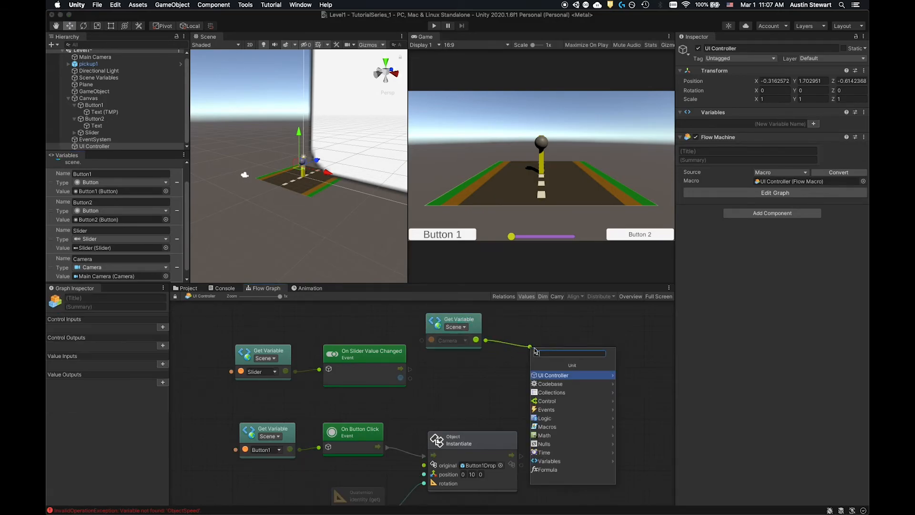
pyautogui.write('Transform')
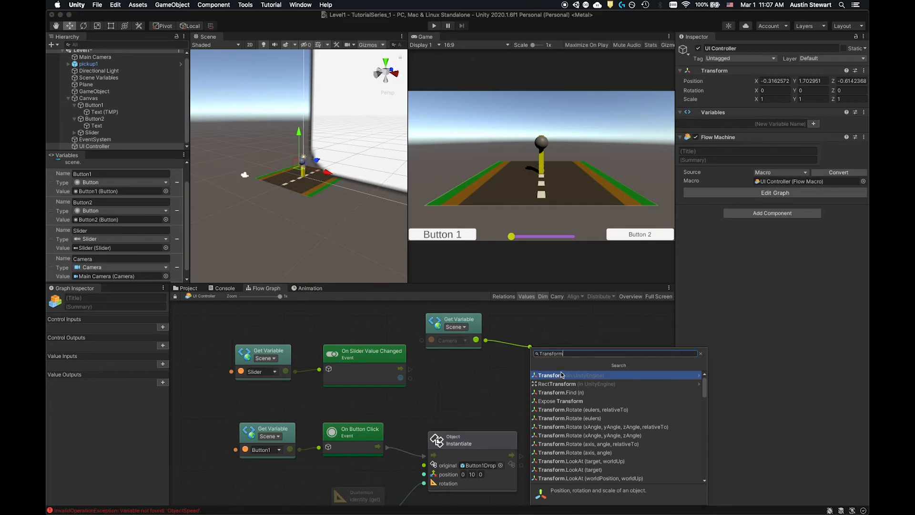
pyautogui.write('.po')
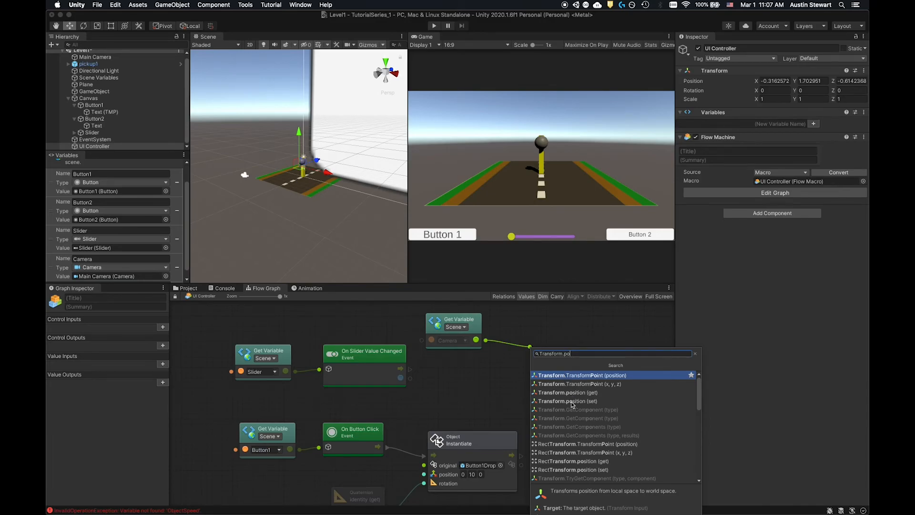
pyautogui.click(573, 402)
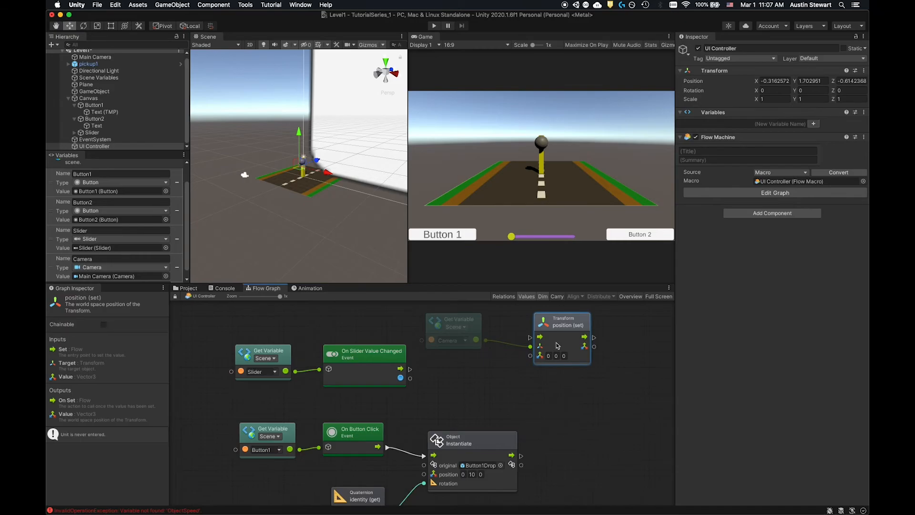
pyautogui.moveTo(565, 319); pyautogui.dragTo(580, 334)
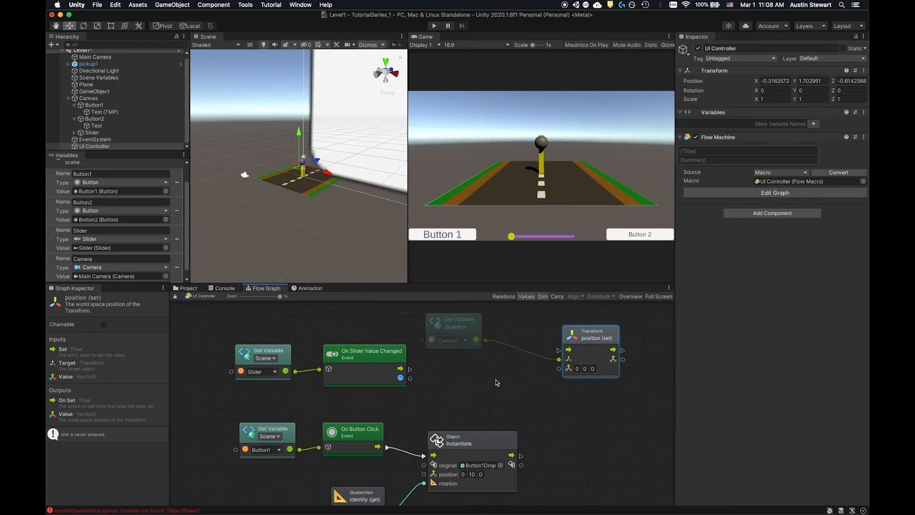
# - Add a new Vector3 (x, y, z) node between On Slider Value Changed and the Transform position (set) node
pyautogui.rightClick(458, 391)
pyautogui.click(479, 391)
pyautogui.write('new vect')
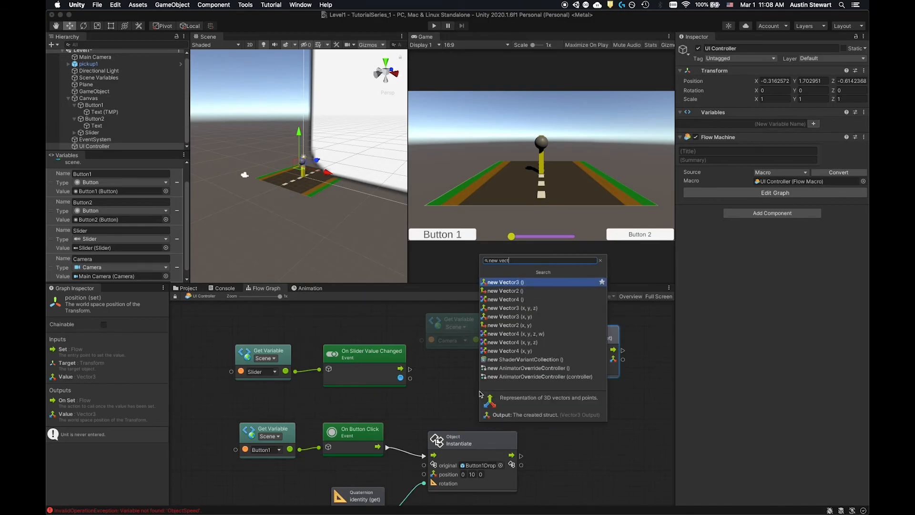
pyautogui.click(512, 309)
pyautogui.moveTo(483, 391); pyautogui.dragTo(493, 363)
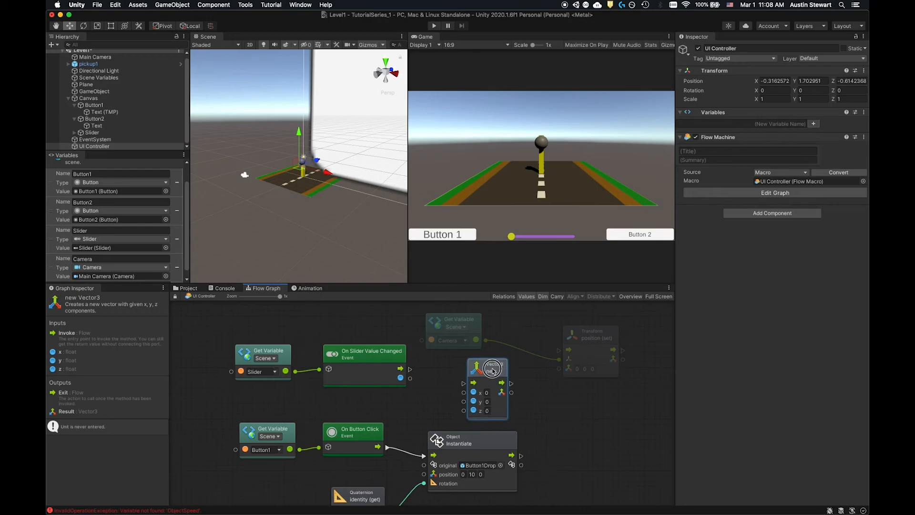
# - Wire the slider event's flow and value into the Vector3 node's invoke and z, and its flow and result into position (set)
pyautogui.moveTo(410, 368); pyautogui.dragTo(472, 382)
pyautogui.moveTo(401, 377); pyautogui.dragTo(465, 409)
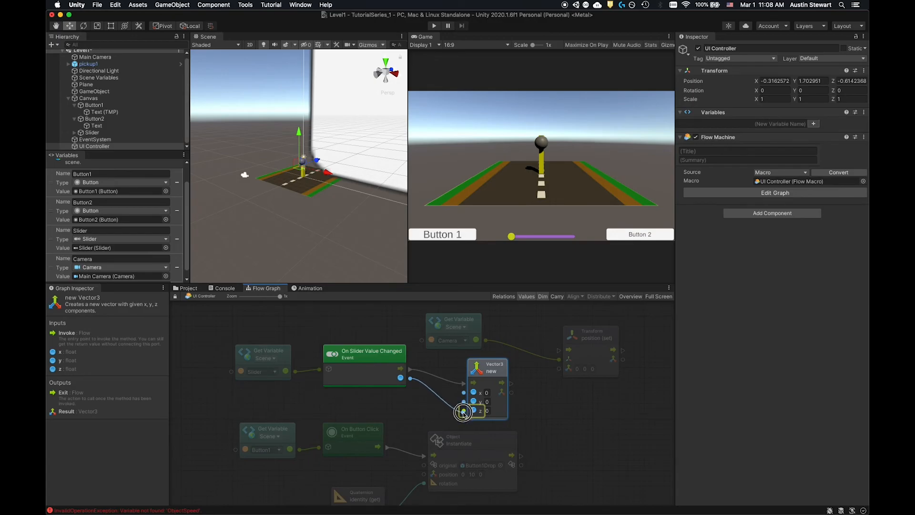
pyautogui.moveTo(479, 359); pyautogui.dragTo(482, 356)
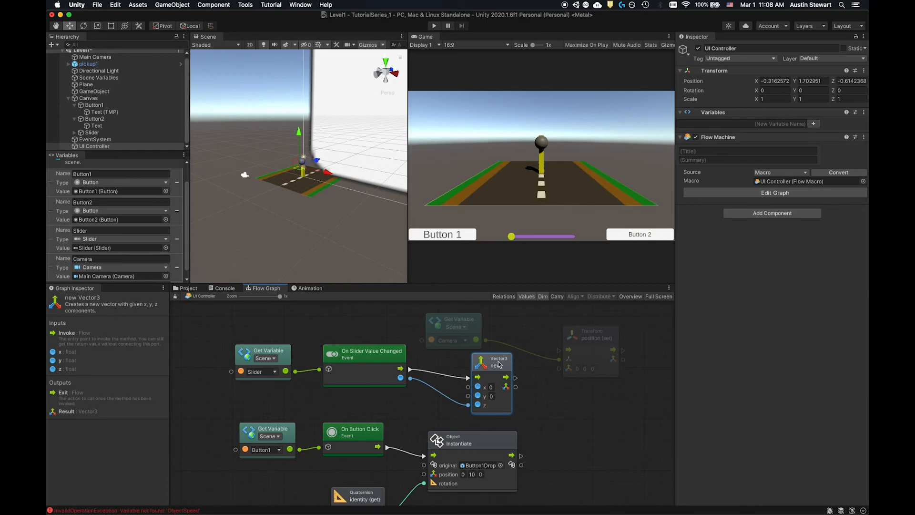
pyautogui.moveTo(516, 387); pyautogui.dragTo(560, 354)
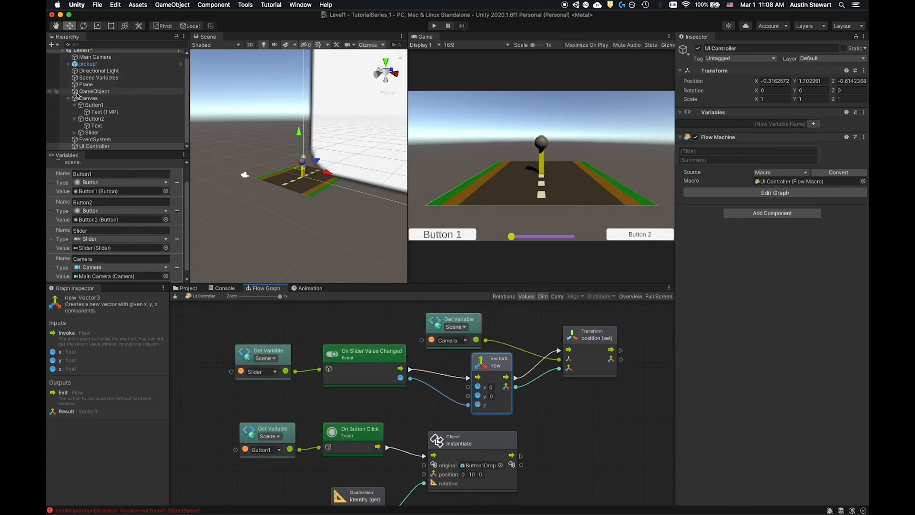
# - Set the Slider object's minimum value to -10 and maximum value to -1
pyautogui.click(92, 132)
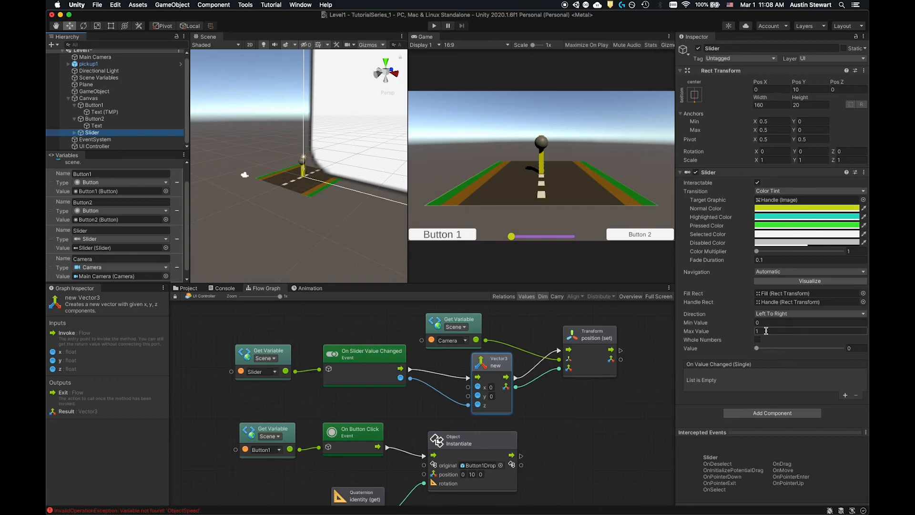
pyautogui.click(763, 324)
pyautogui.write('-10')
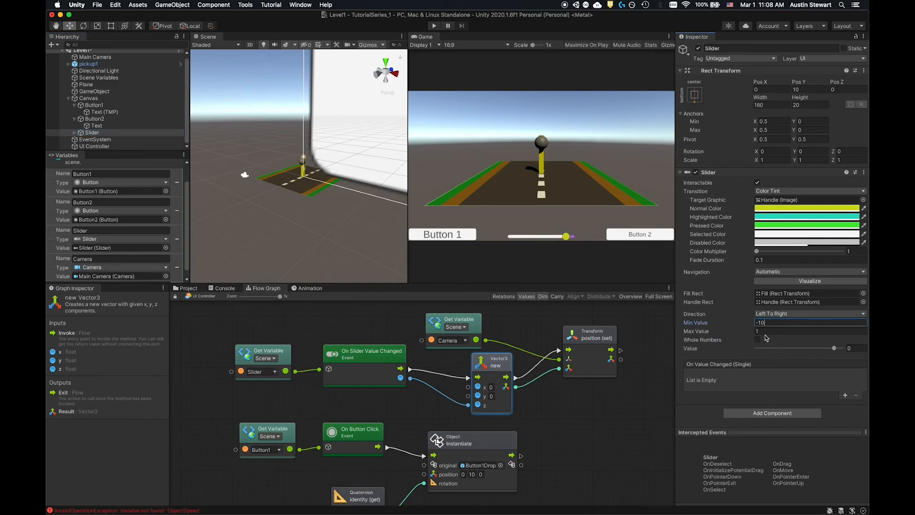
pyautogui.click(764, 331)
pyautogui.write('-')
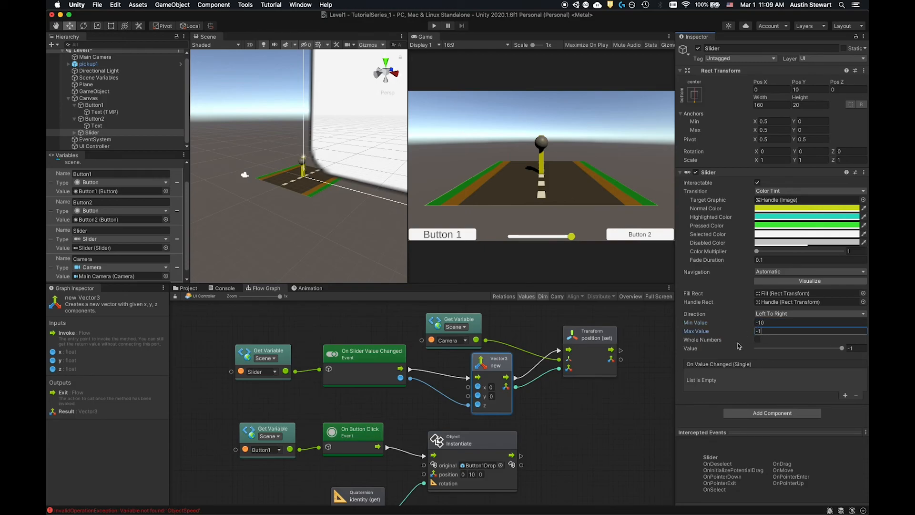
pyautogui.click(684, 410)
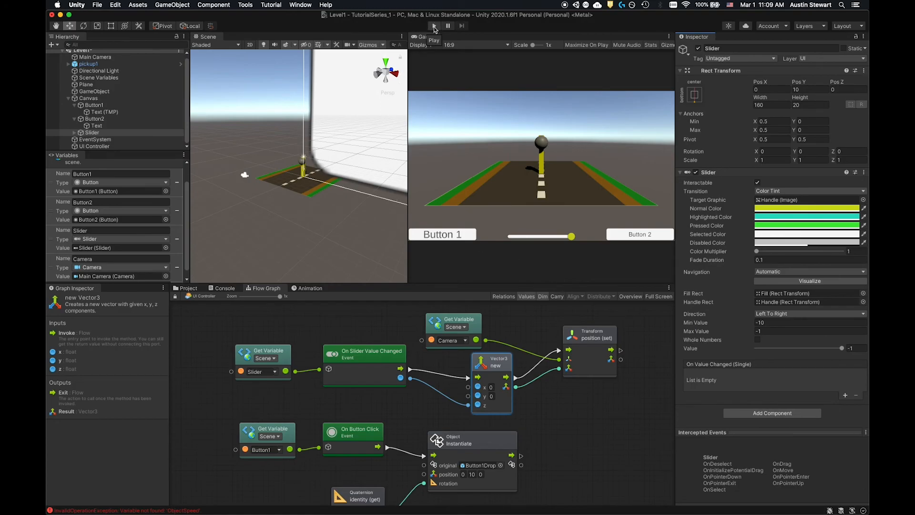
# - Run the scene, move the slider across its range while inspecting the Main Camera's transform, and stop the run
pyautogui.click(434, 27)
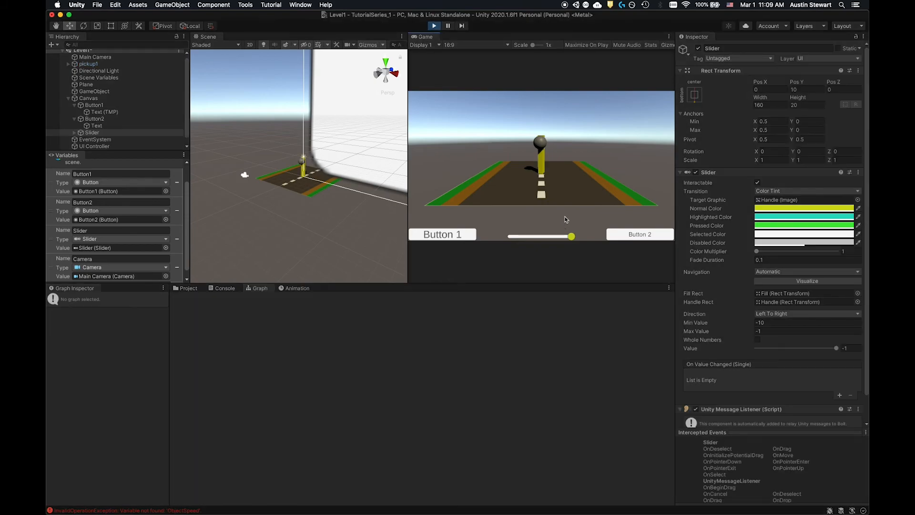
pyautogui.moveTo(572, 236); pyautogui.dragTo(507, 236)
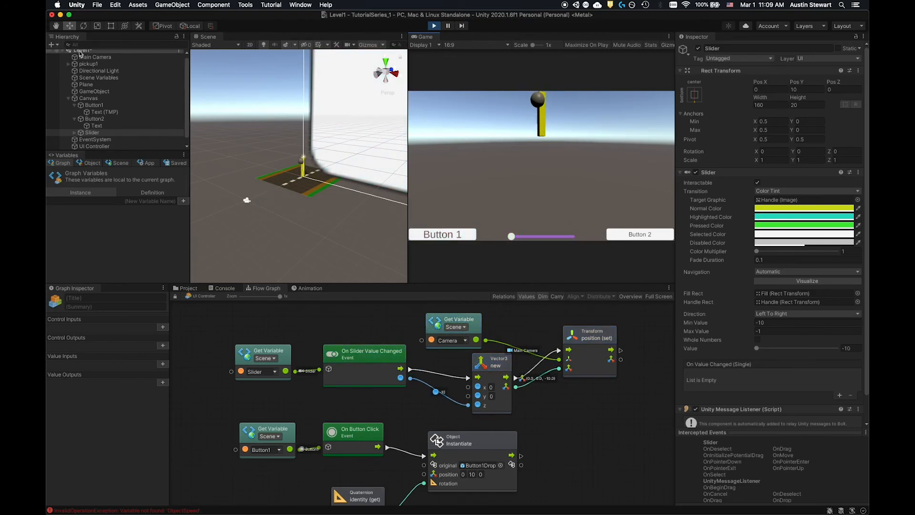
pyautogui.click(82, 57)
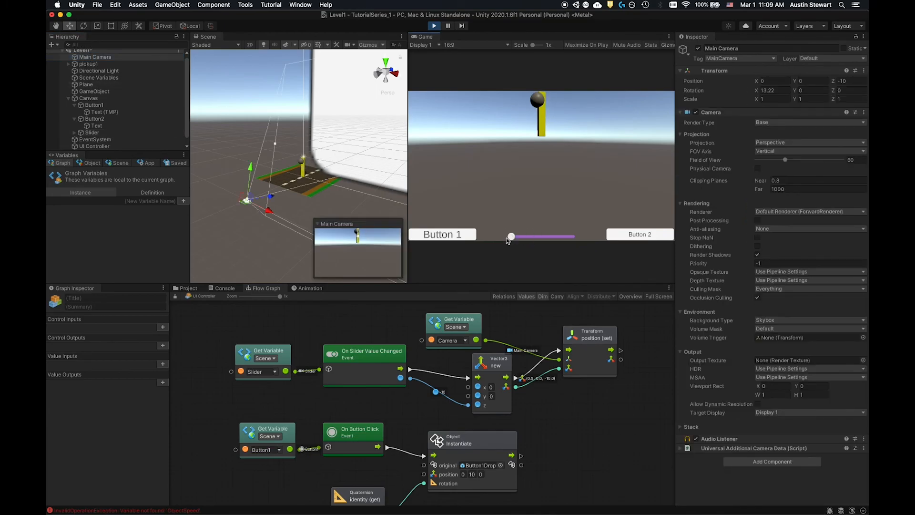
pyautogui.moveTo(511, 236)
pyautogui.mouseDown()
pyautogui.moveTo(575, 235)
pyautogui.moveTo(499, 230)
pyautogui.moveTo(579, 235)
pyautogui.moveTo(507, 232)
pyautogui.mouseUp()
pyautogui.click(433, 26)
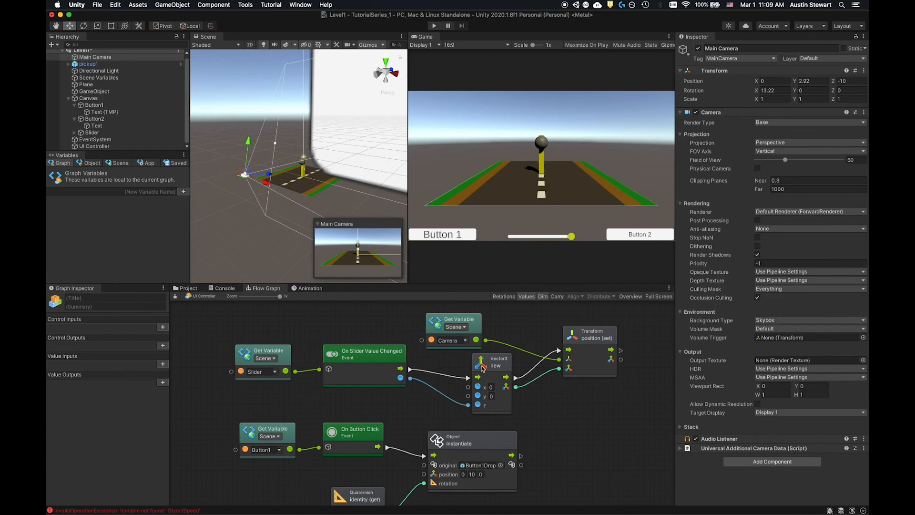
# - Set the Vector3 node's y to 3 and test the slider's camera movement in a play session
pyautogui.click(494, 397)
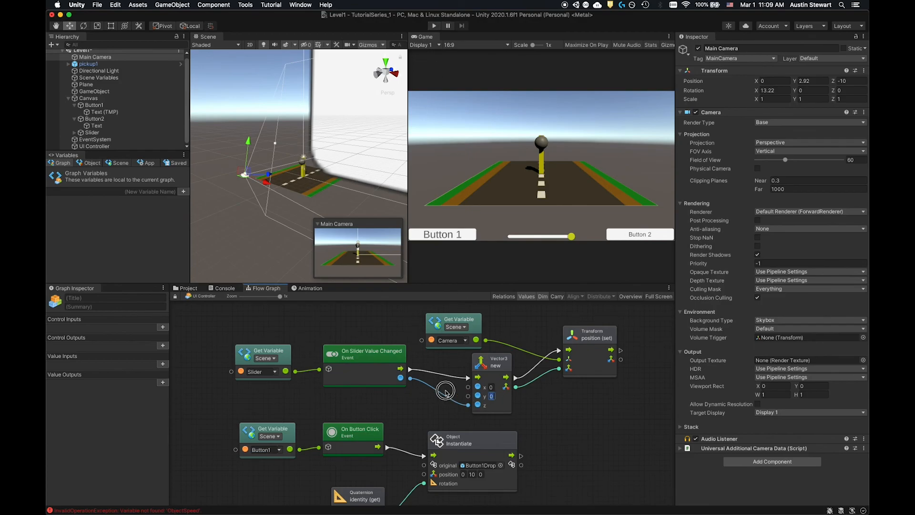
pyautogui.click(577, 417)
pyautogui.click(433, 25)
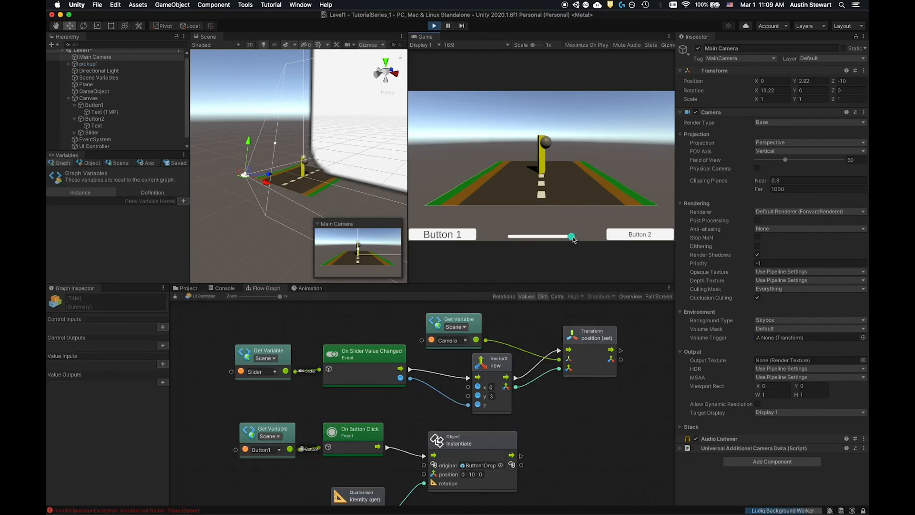
pyautogui.moveTo(572, 237); pyautogui.dragTo(495, 248)
pyautogui.click(472, 236)
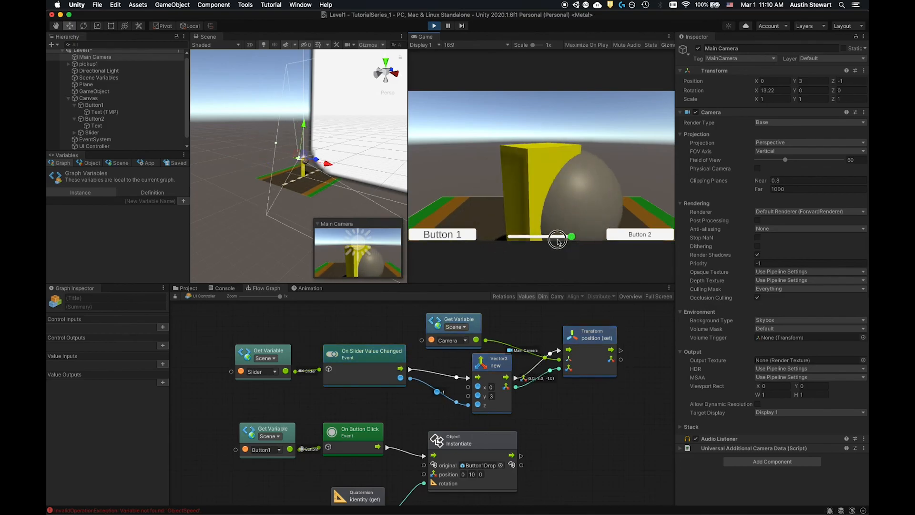
pyautogui.click(434, 26)
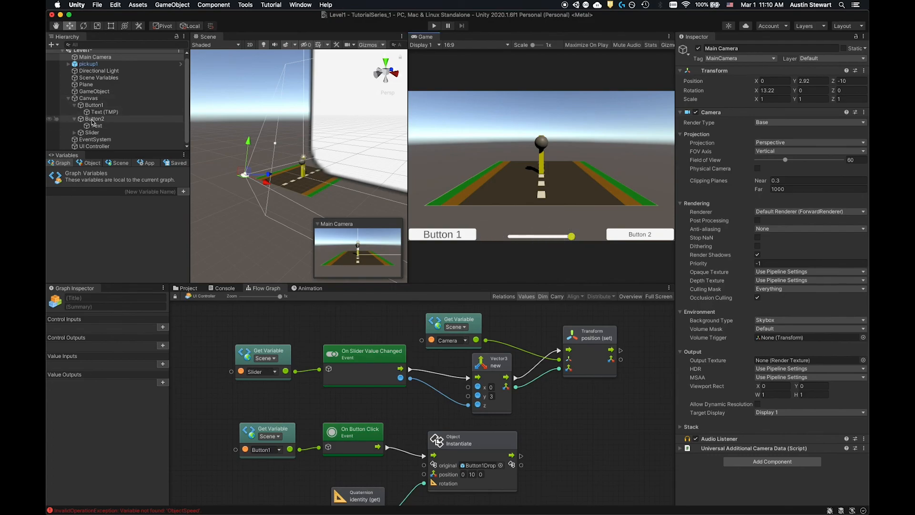
# - Set the Slider object's starting value to -10
pyautogui.click(93, 133)
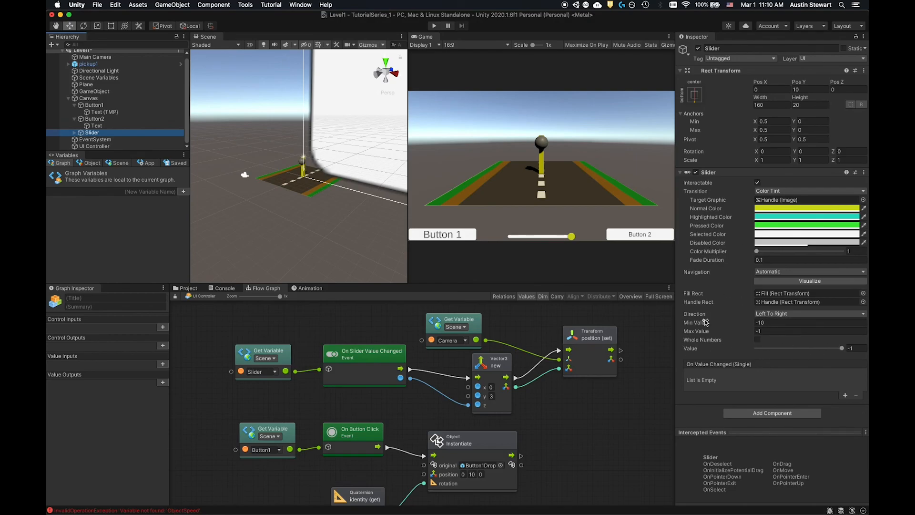
pyautogui.moveTo(841, 349); pyautogui.dragTo(702, 350)
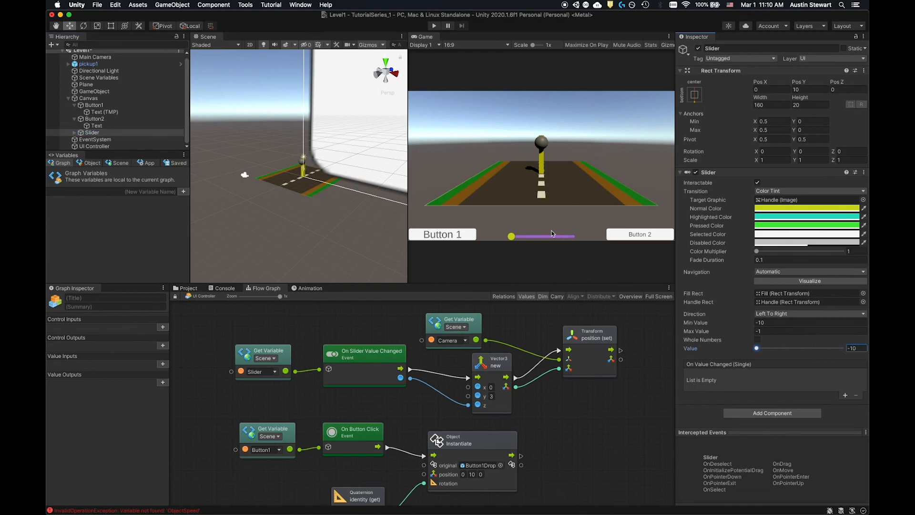
pyautogui.moveTo(758, 352); pyautogui.dragTo(700, 342)
# - Run the scene and test the slider's camera movement and Button 1's prefab drop
pyautogui.click(434, 26)
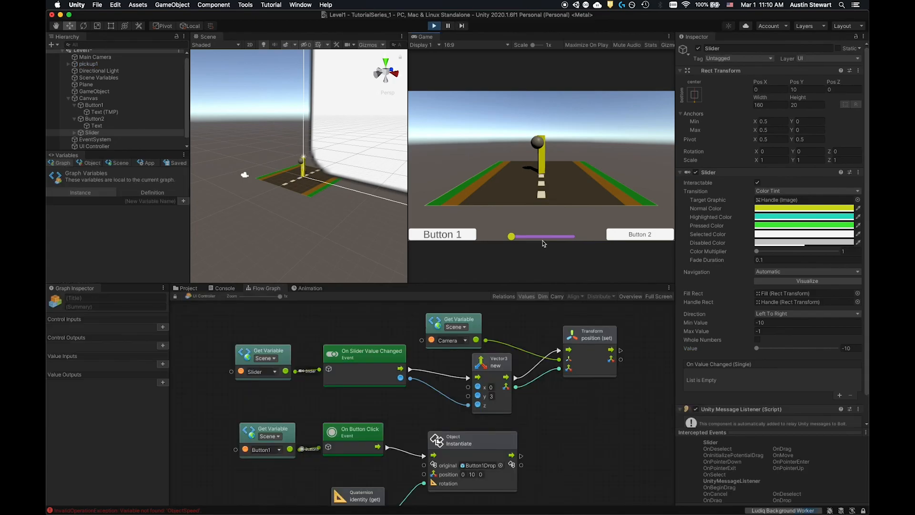
pyautogui.moveTo(511, 239); pyautogui.dragTo(487, 235)
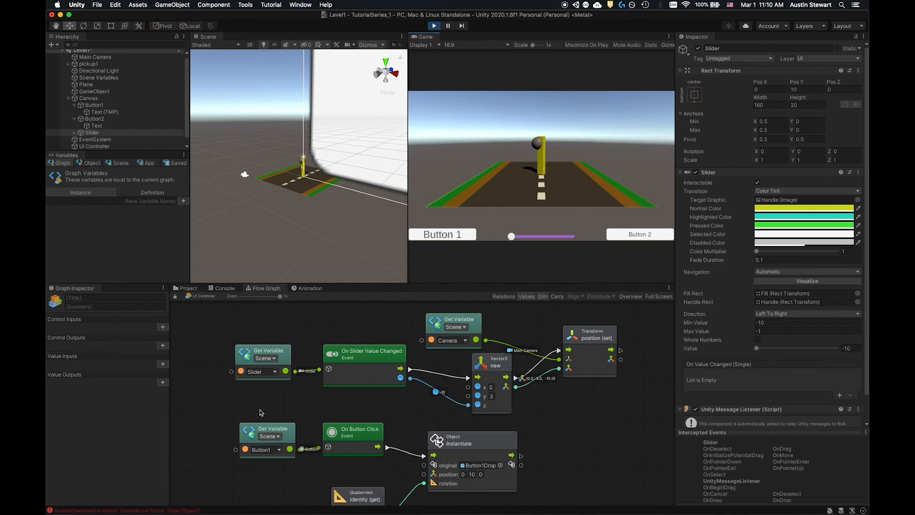
pyautogui.click(438, 236)
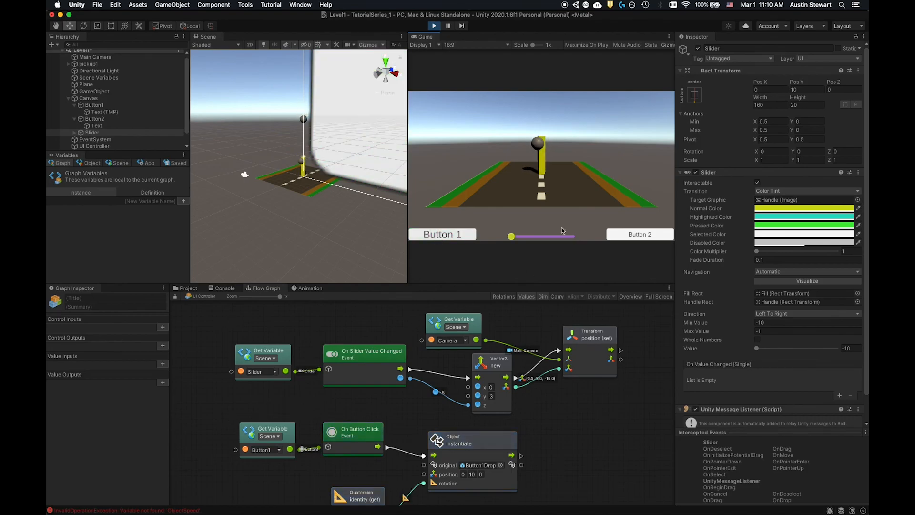